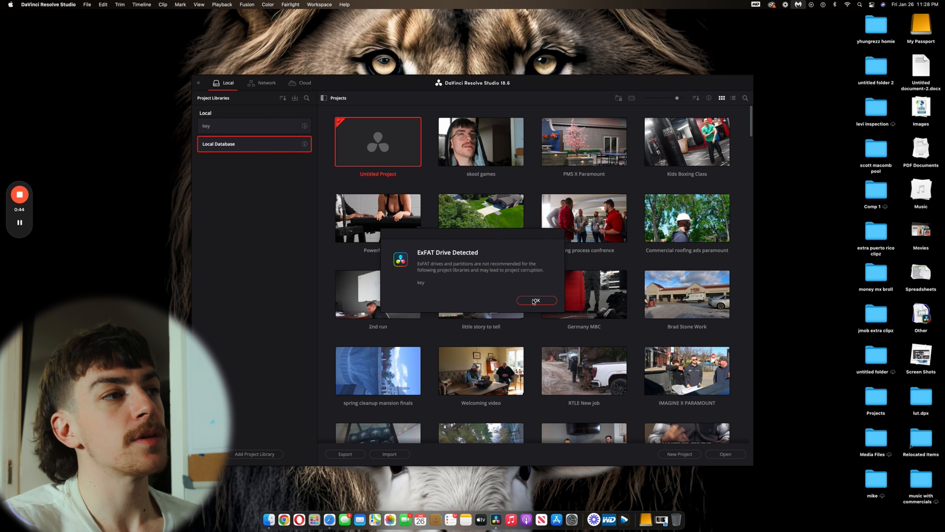
Dismiss the ExFAT drive warning and open Untitled Project from the local project library
click(536, 300)
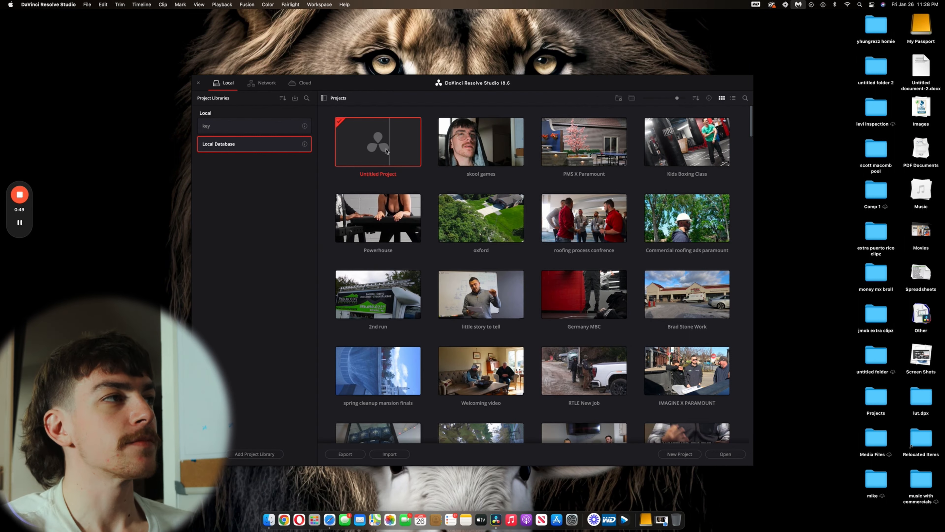
double_click(385, 150)
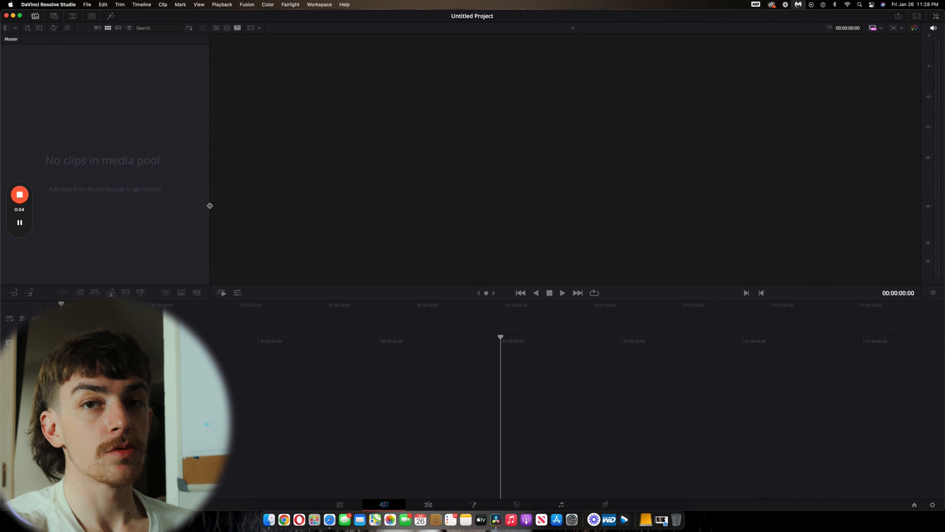
mouse_move(21, 225)
click(20, 287)
mouse_move(454, 489)
mouse_down()
mouse_move(314, 490)
mouse_move(365, 521)
mouse_move(519, 529)
mouse_move(622, 530)
mouse_move(665, 502)
mouse_move(432, 482)
mouse_up()
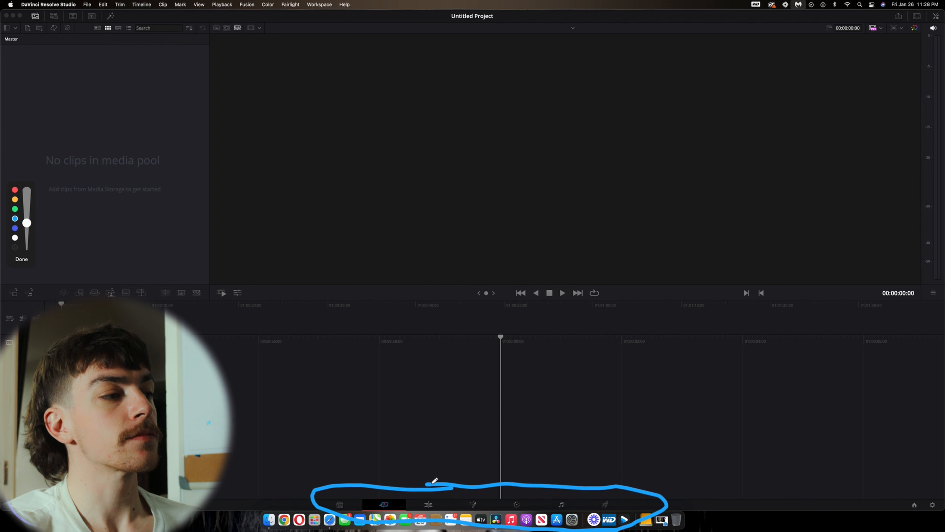
click(21, 259)
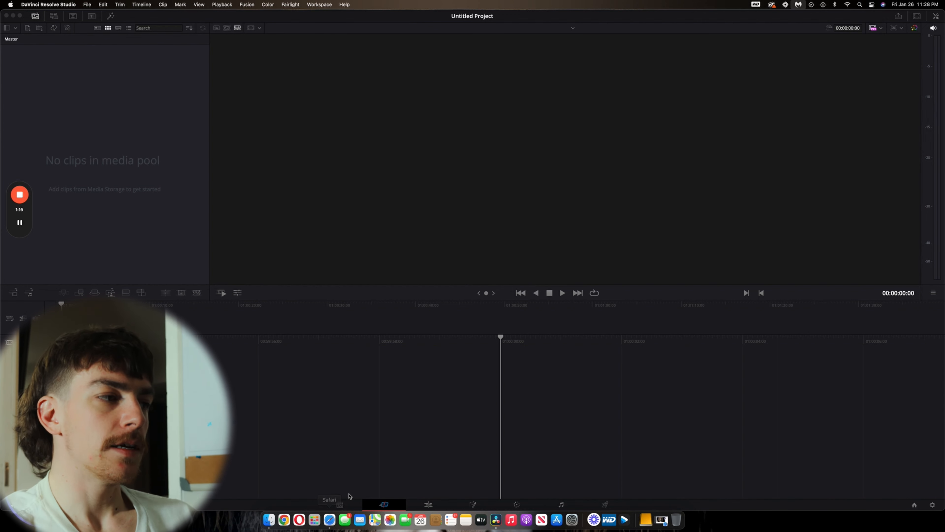
click(347, 503)
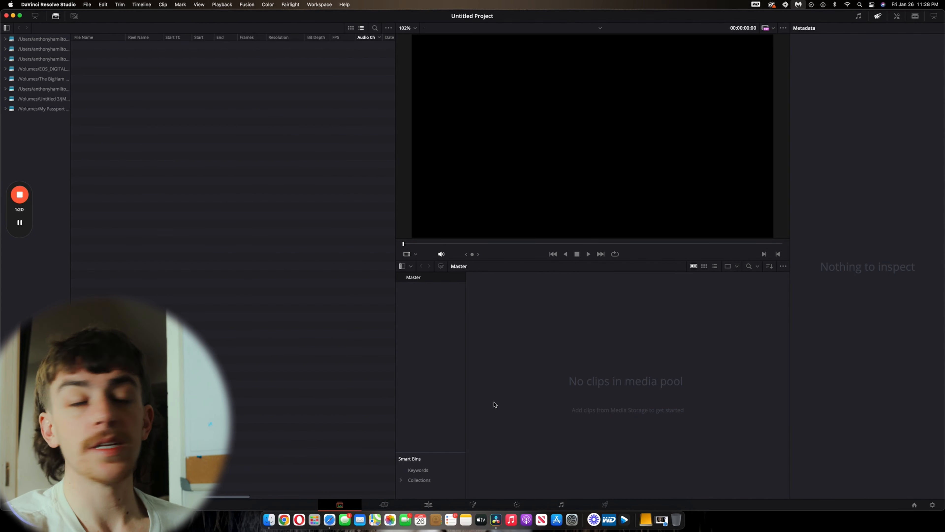
mouse_move(19, 223)
click(19, 287)
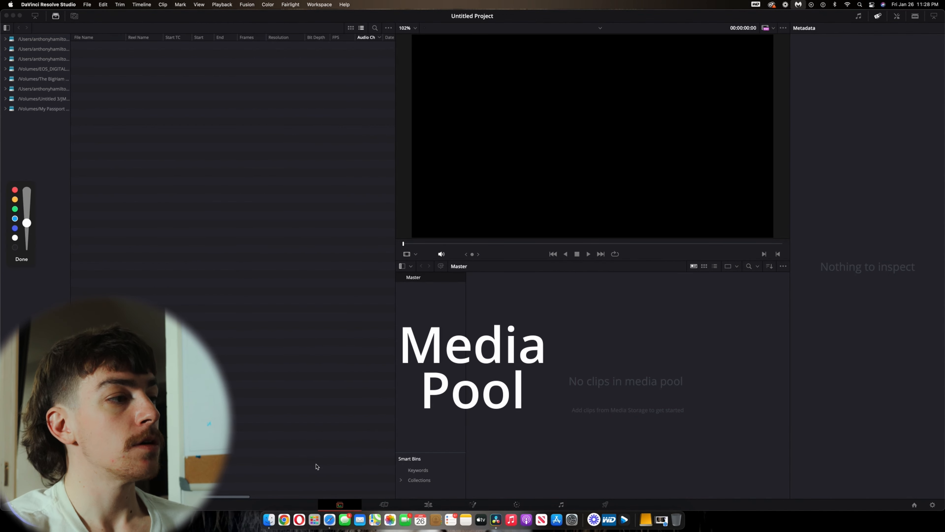
mouse_move(358, 488)
mouse_down()
mouse_move(323, 513)
mouse_move(355, 496)
mouse_move(334, 517)
mouse_up()
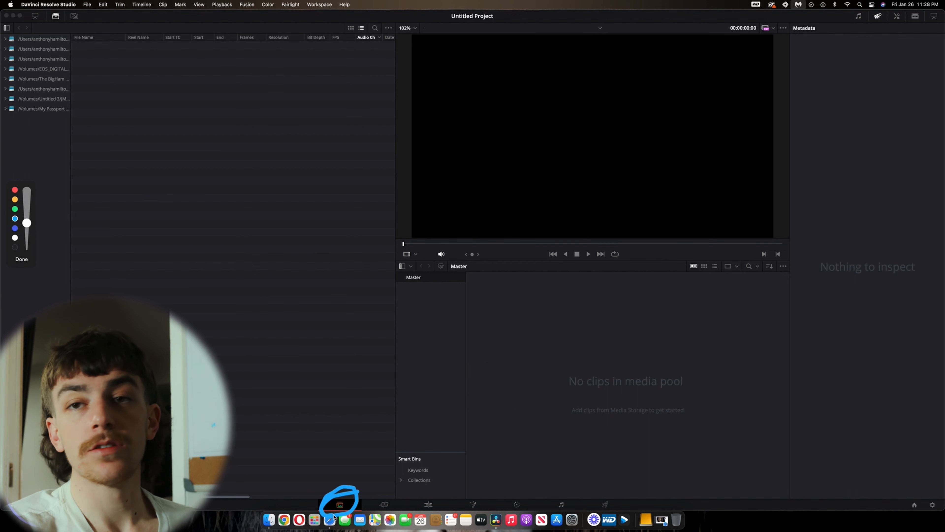
click(295, 340)
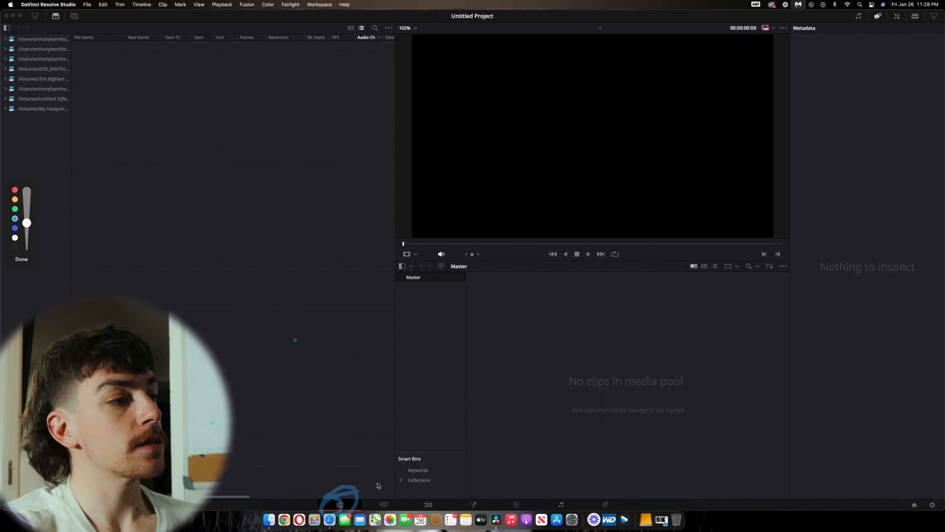
mouse_move(389, 492)
mouse_down()
mouse_move(378, 516)
mouse_move(395, 491)
mouse_move(388, 510)
mouse_up()
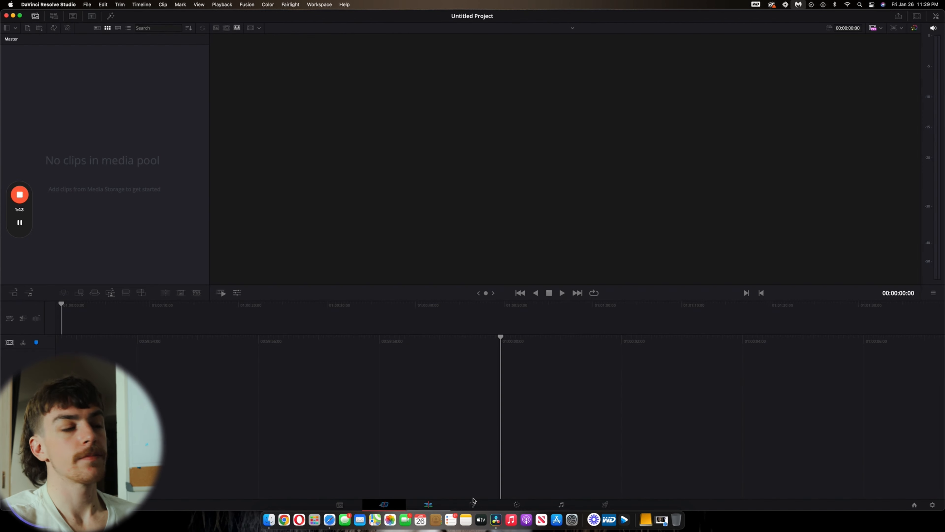
Switch to the Edit page and browse Finder's My Passport drive through the MBC X POWERHOUSE and 1DEC folders to Germany
click(433, 505)
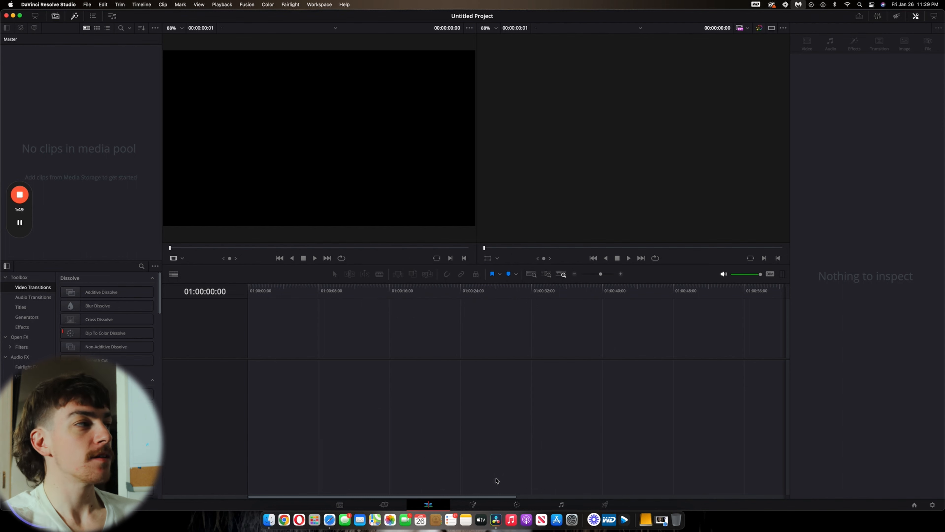
click(269, 520)
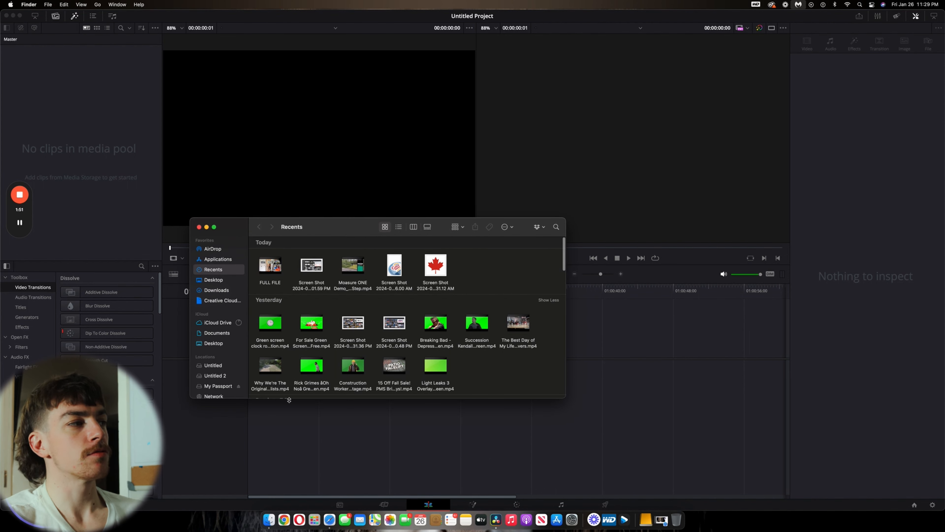
click(220, 385)
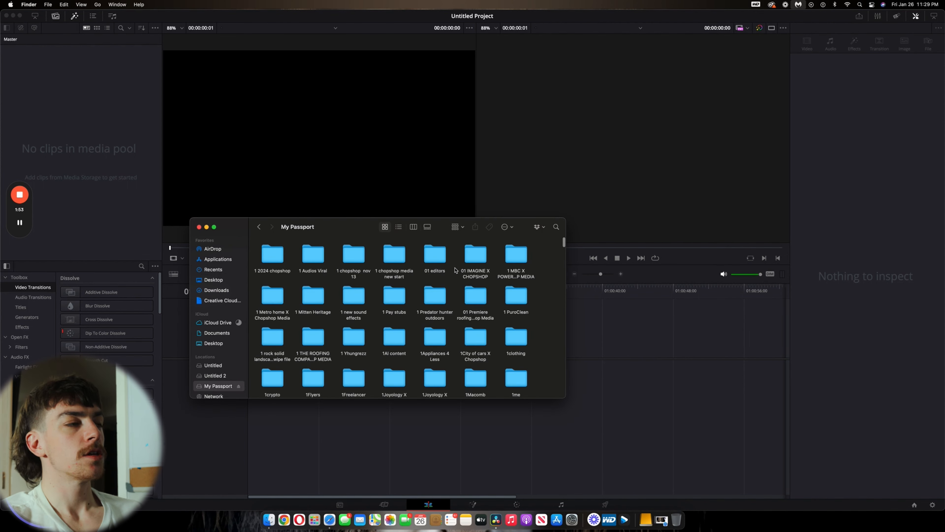
double_click(516, 256)
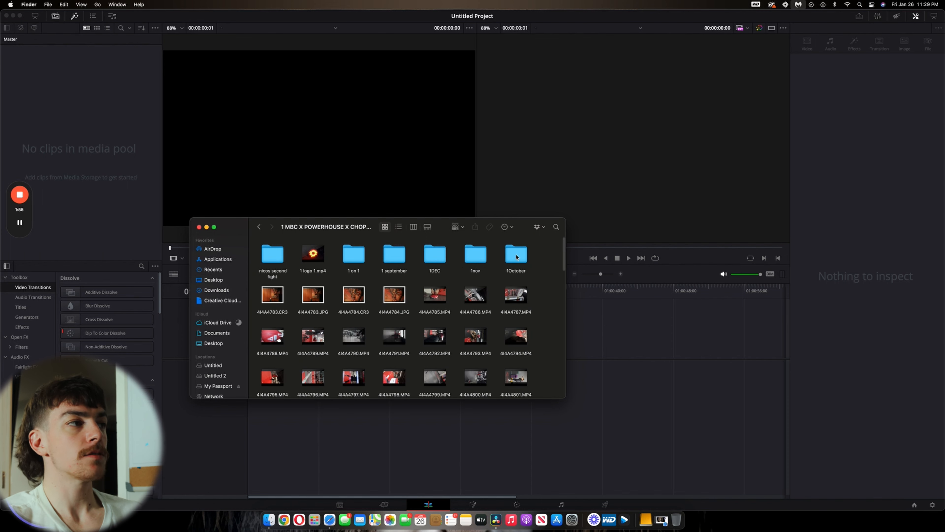
click(436, 258)
double_click(436, 259)
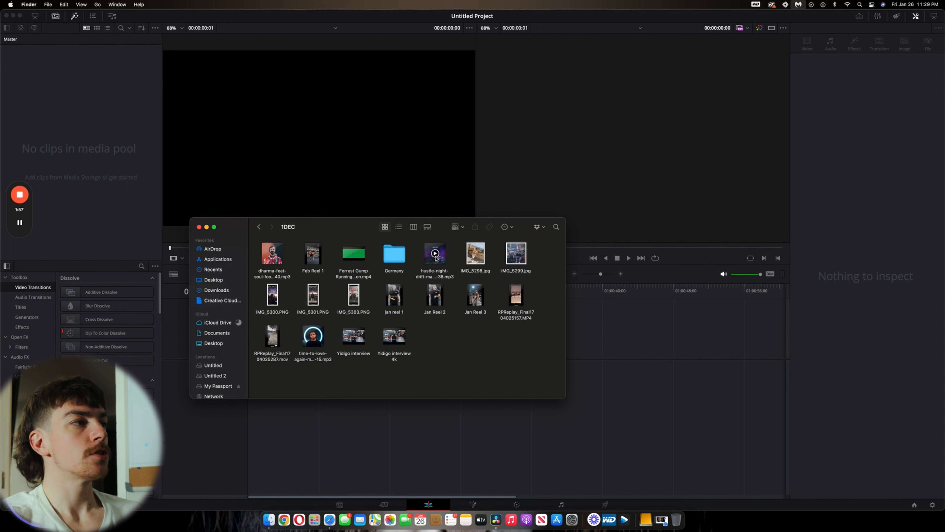
double_click(395, 254)
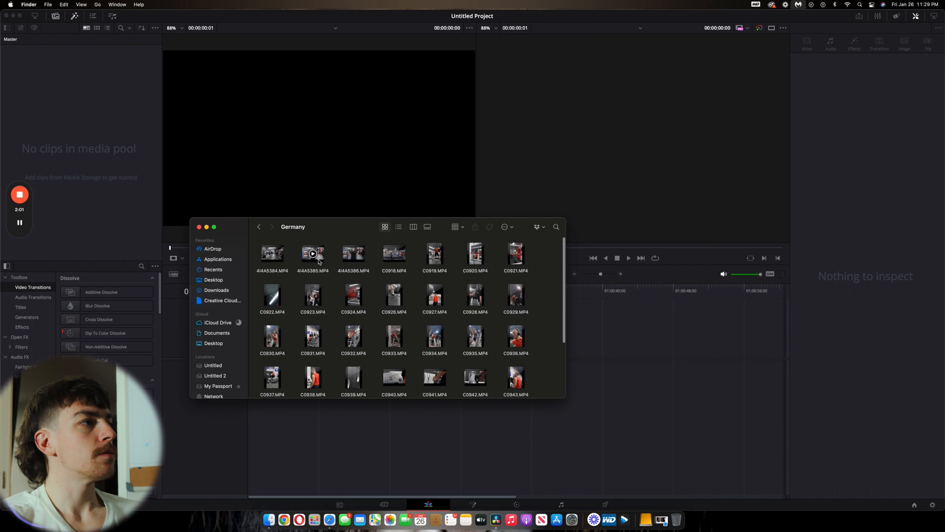
Import 4I4A5385.MP4 into the media pool without changing the project frame rate
drag(318, 261, 110, 125)
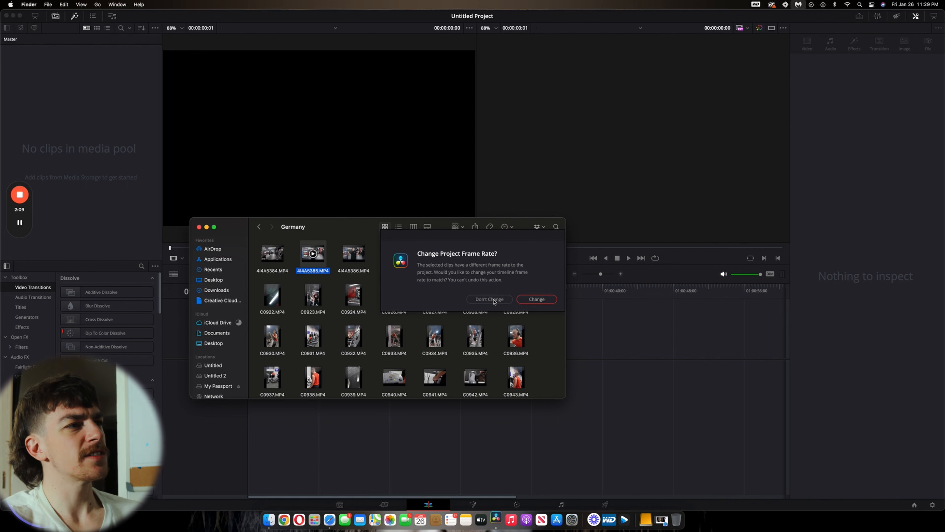
click(494, 301)
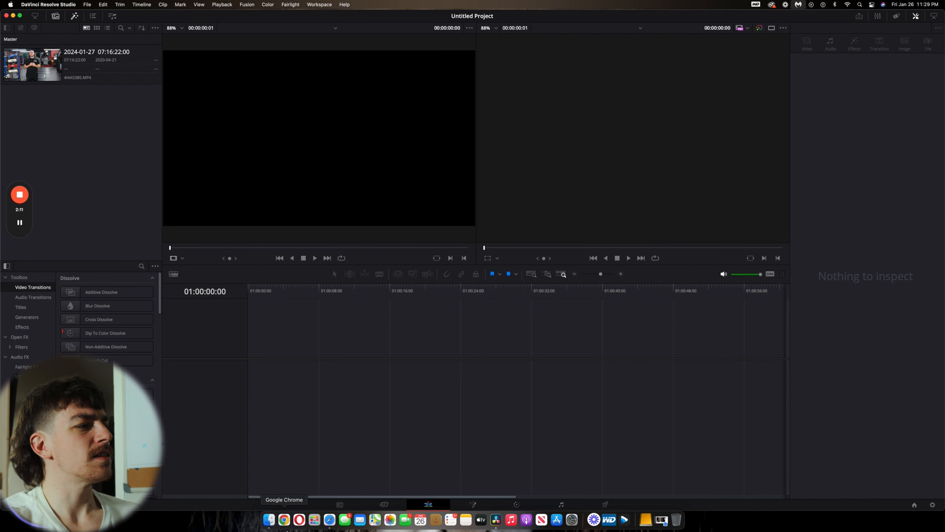
Add the dharma music MP3 from the 1DEC folder in Finder to the media pool
click(269, 520)
scroll(407, 313, down, 5)
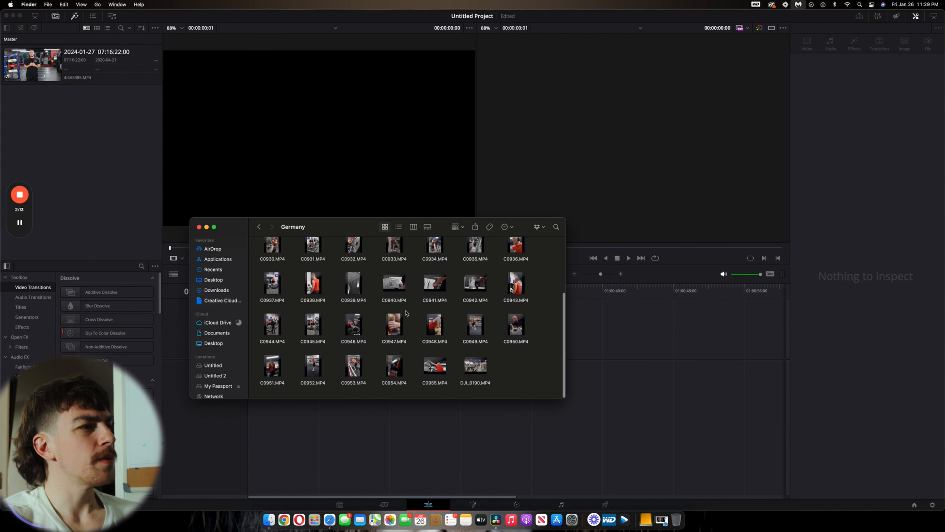
click(260, 227)
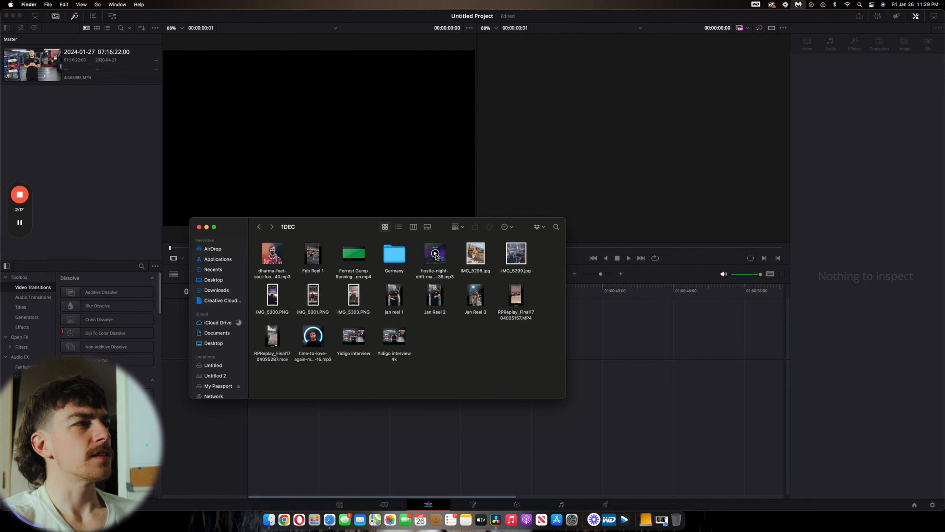
click(272, 253)
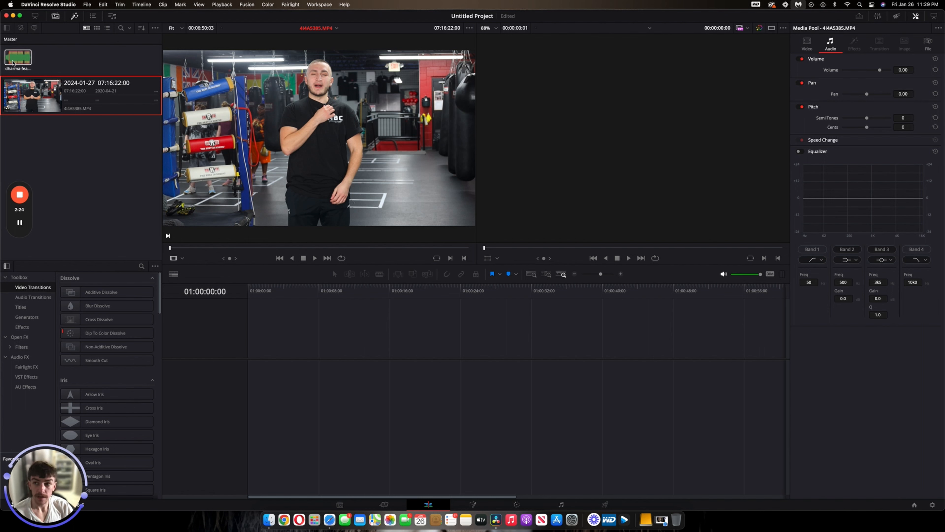
Place 4I4A5385.MP4 on a new timeline and trim its end to about 55 seconds on the ruler
drag(76, 97, 292, 394)
drag(600, 276, 591, 274)
click(411, 404)
drag(420, 404, 265, 405)
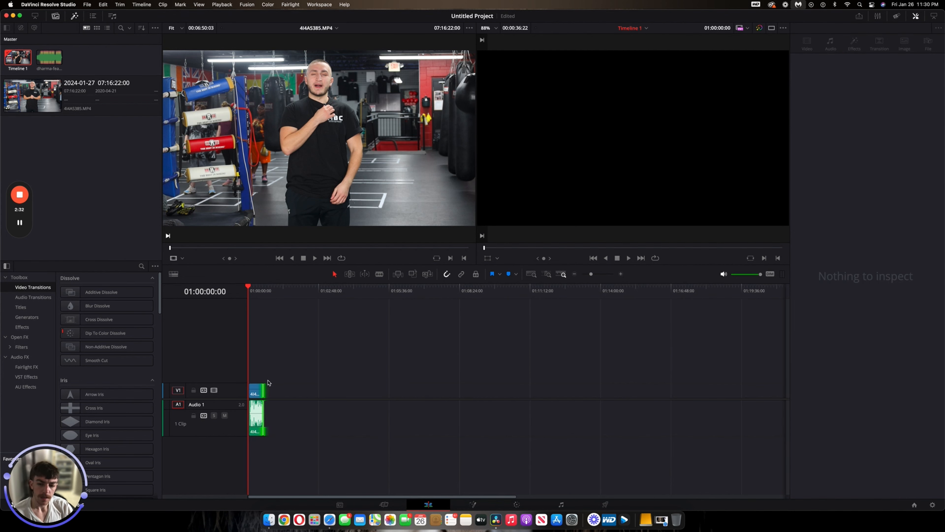
click(260, 389)
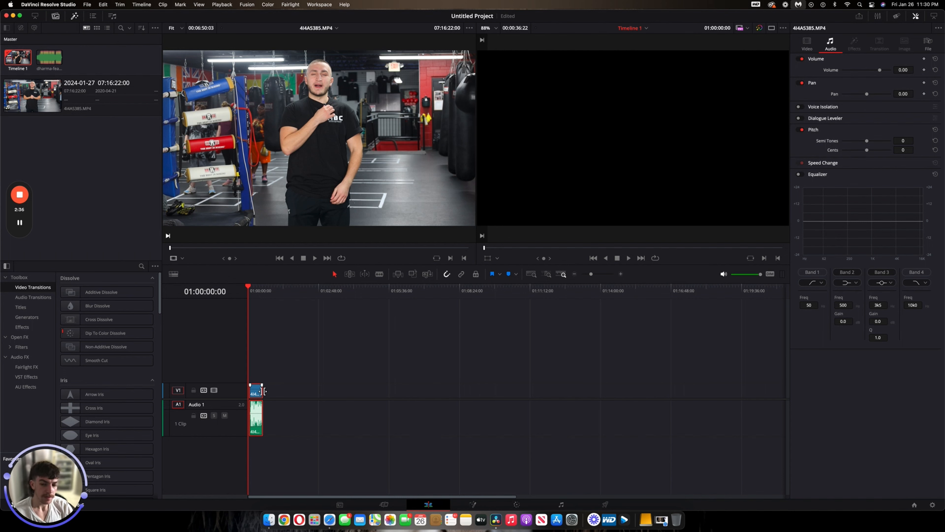
mouse_move(262, 391)
mouse_down()
mouse_move(281, 388)
mouse_move(269, 389)
mouse_up()
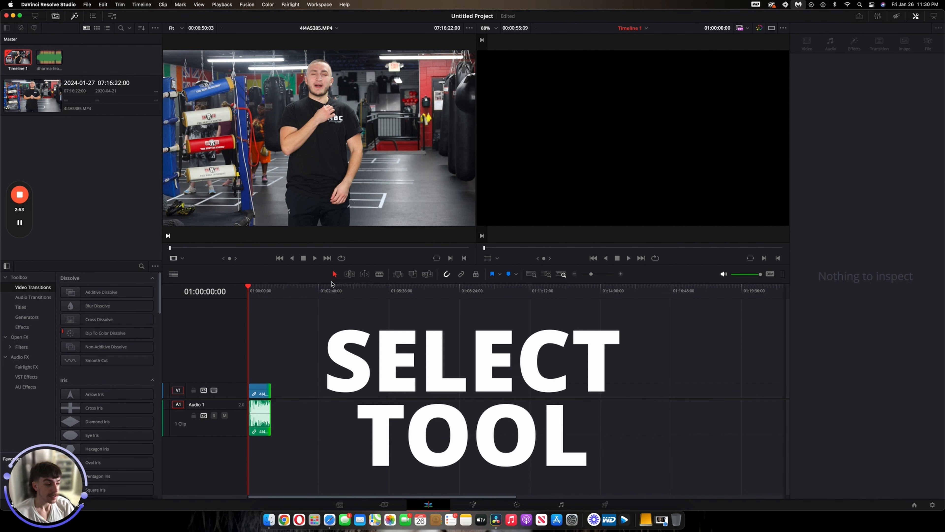
mouse_move(19, 225)
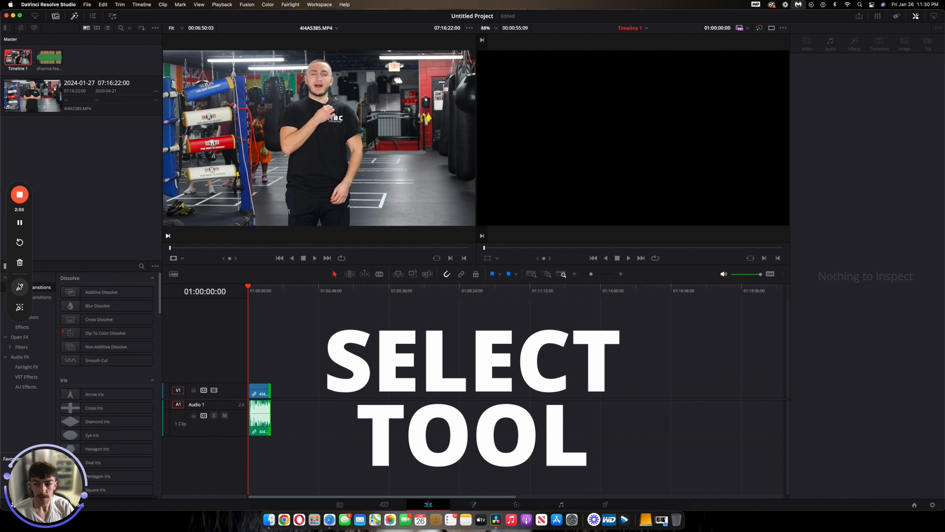
click(19, 287)
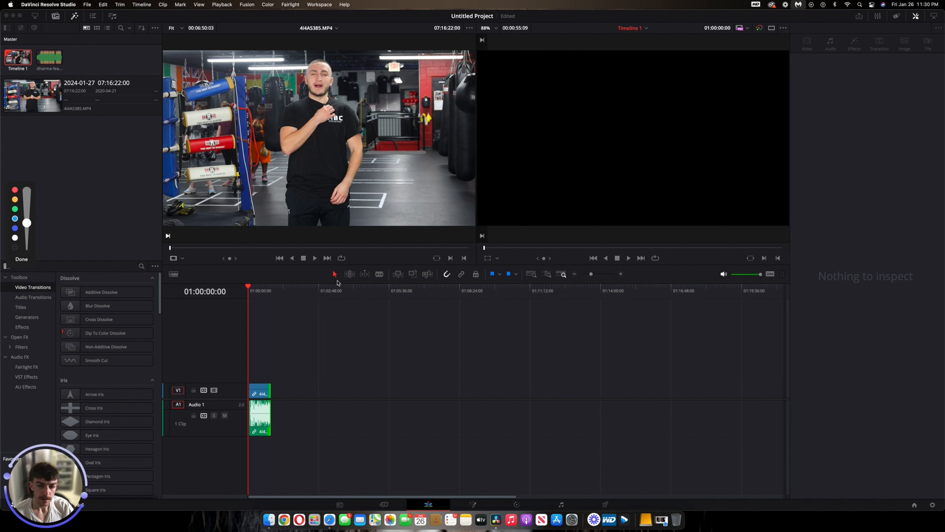
mouse_move(336, 283)
mouse_down()
mouse_move(327, 265)
mouse_move(337, 274)
mouse_move(381, 272)
mouse_up()
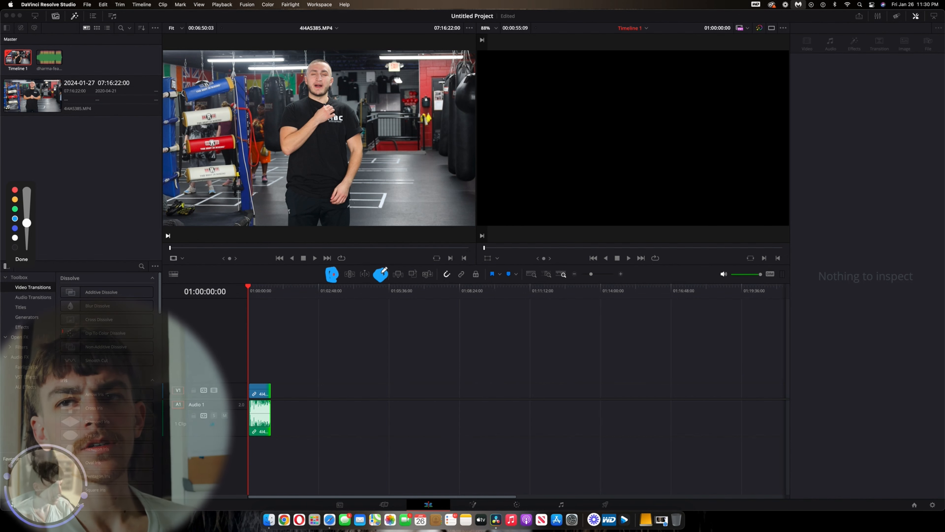
mouse_move(446, 276)
mouse_down()
mouse_move(458, 268)
mouse_move(459, 276)
mouse_up()
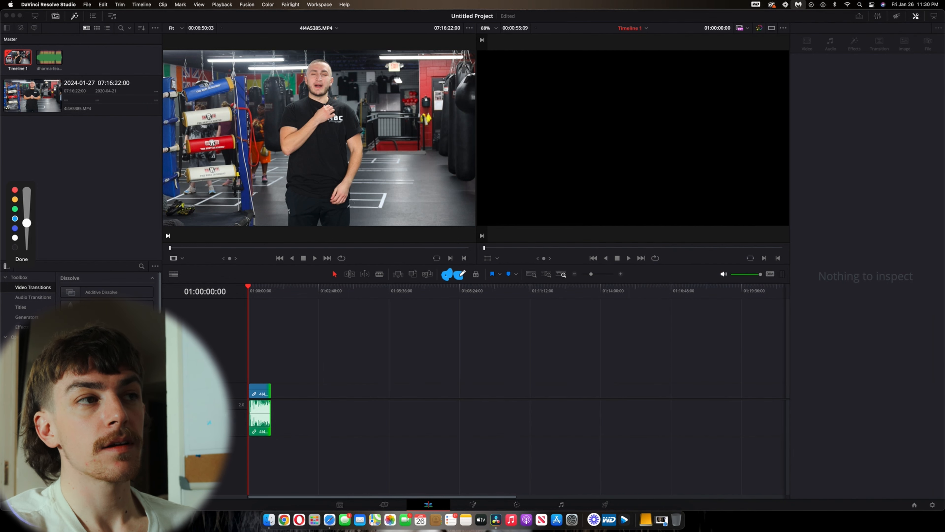
mouse_move(642, 276)
mouse_down()
mouse_move(581, 275)
mouse_move(632, 300)
mouse_move(590, 279)
mouse_move(577, 260)
mouse_move(555, 265)
mouse_move(625, 275)
mouse_up()
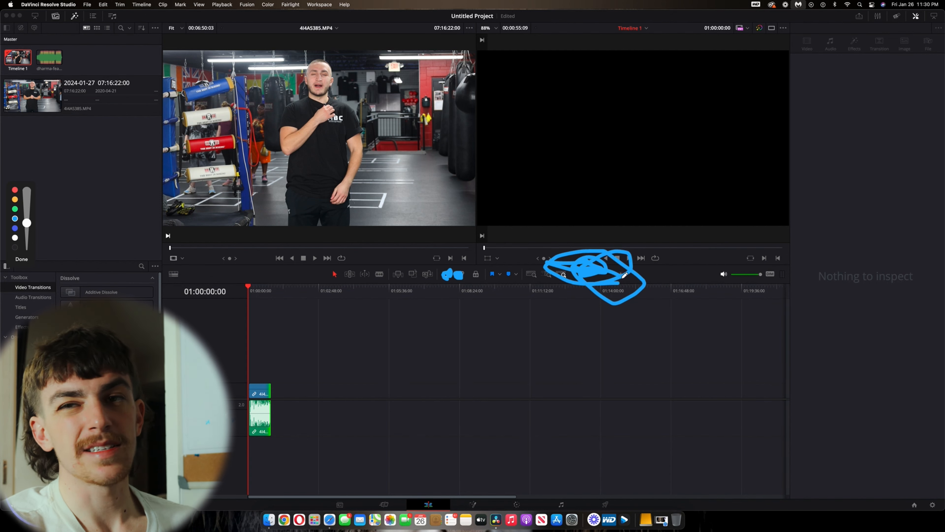
click(21, 259)
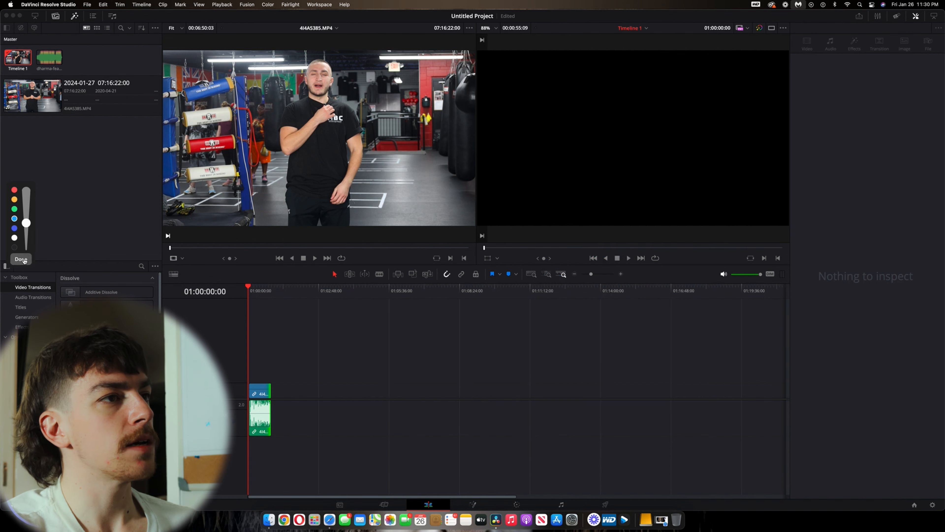
Shift the timeline clip forward to start at about 9 seconds and blade it at about 20 and 34 seconds
drag(594, 276, 600, 279)
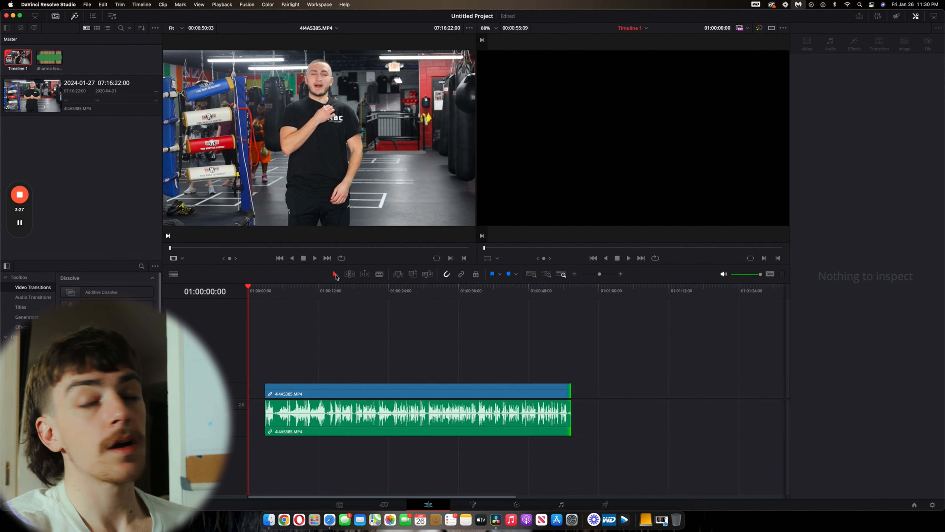
drag(416, 394, 435, 400)
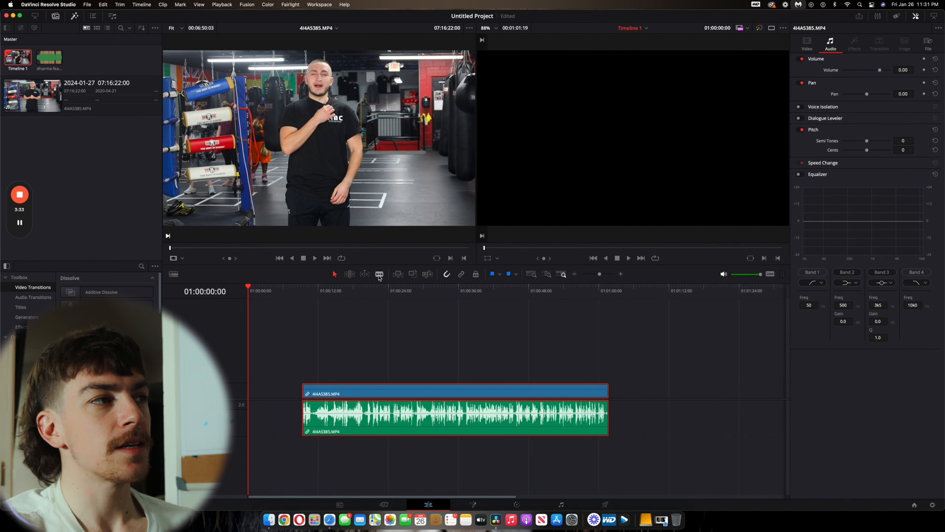
click(369, 408)
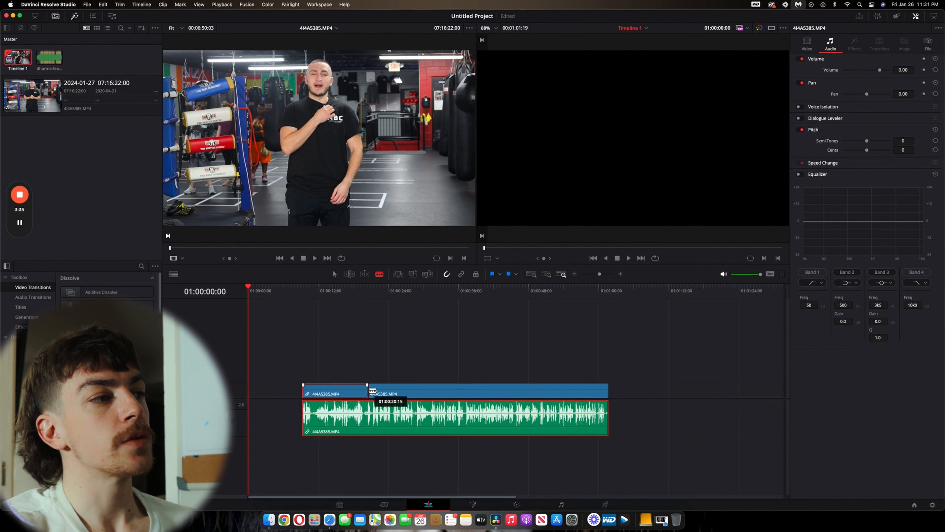
click(450, 408)
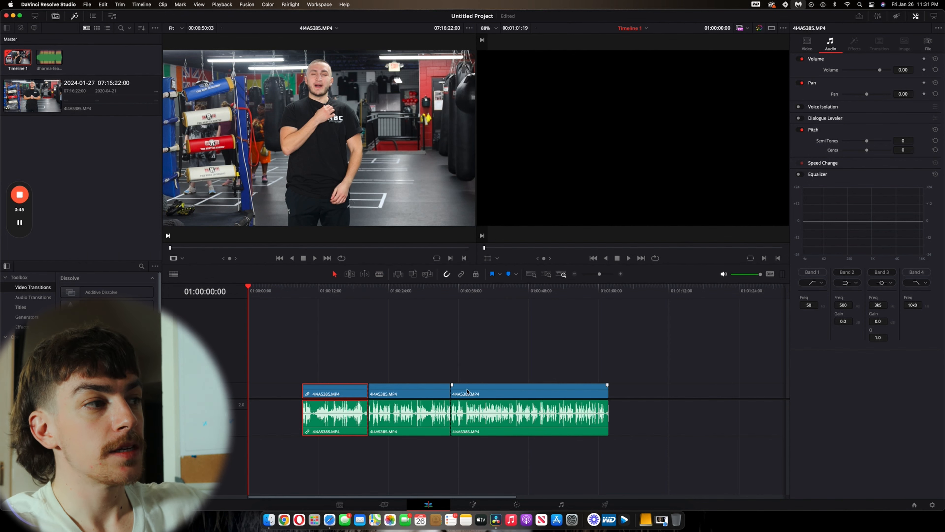
Move the first segment about 4 seconds earlier, leaving a gap after it, and blade it at three points
drag(352, 394, 328, 395)
key(b)
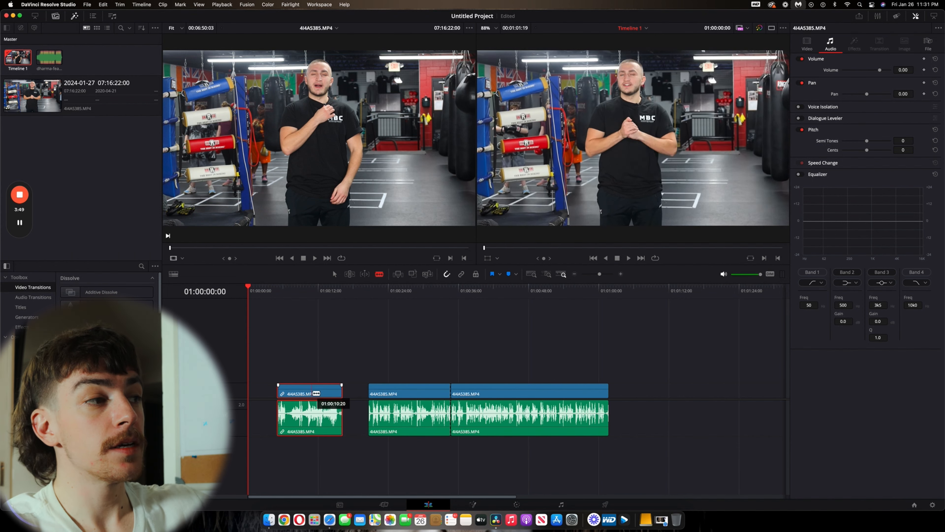
click(318, 393)
click(304, 393)
click(291, 393)
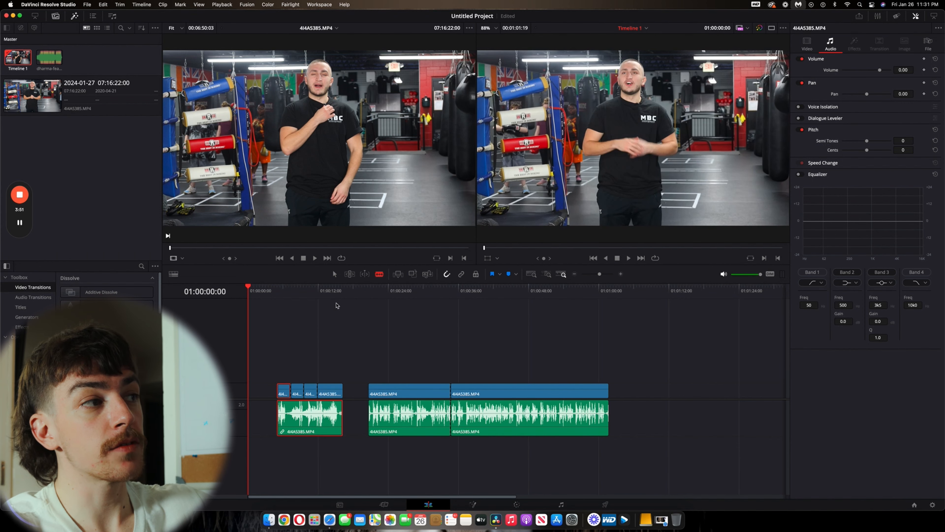
Move the second short video segment up to a new track and blade the short segment after it at about 11 seconds
key(a)
drag(296, 393, 300, 371)
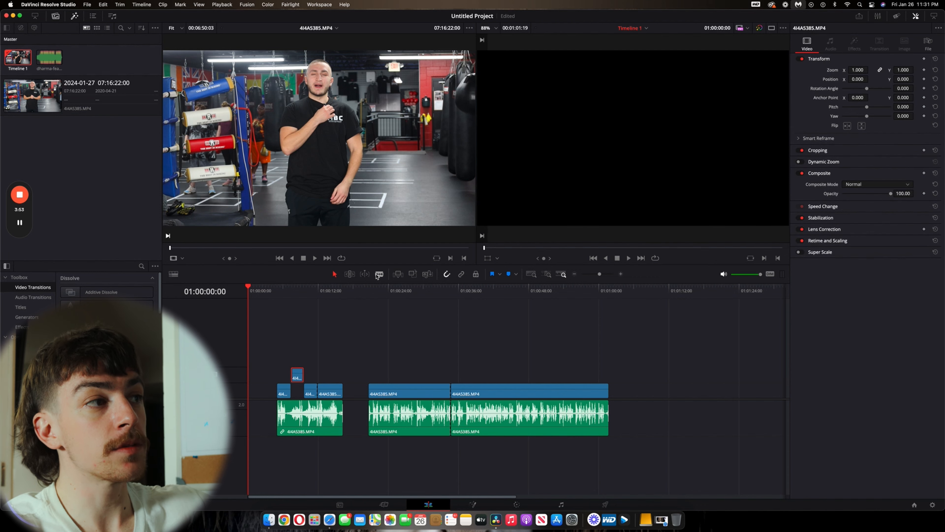
key(b)
drag(317, 396, 329, 387)
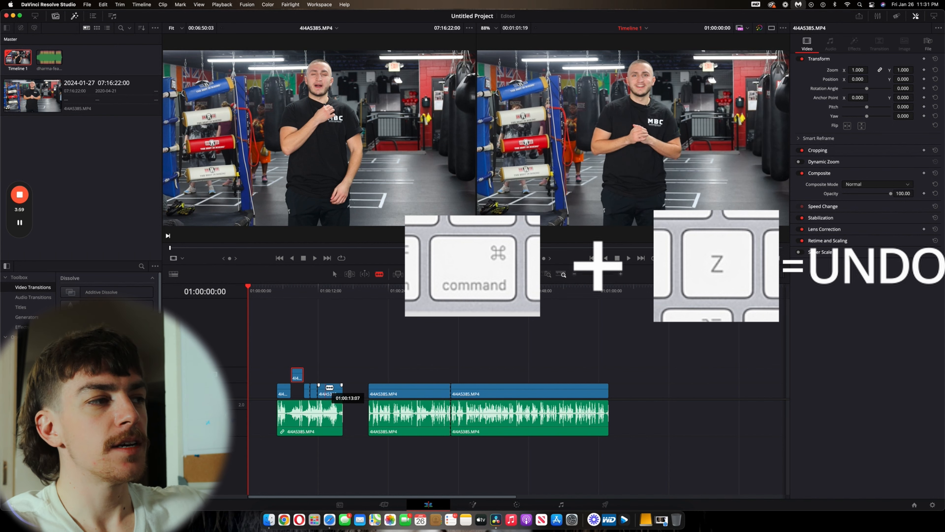
Undo the segment moves and blade cuts back to one uncut clip starting at about 9 seconds
key(super+z)
key(super+z)
key(super+z)
key(super+z)
key(super+z)
key(super+z)
key(super+z)
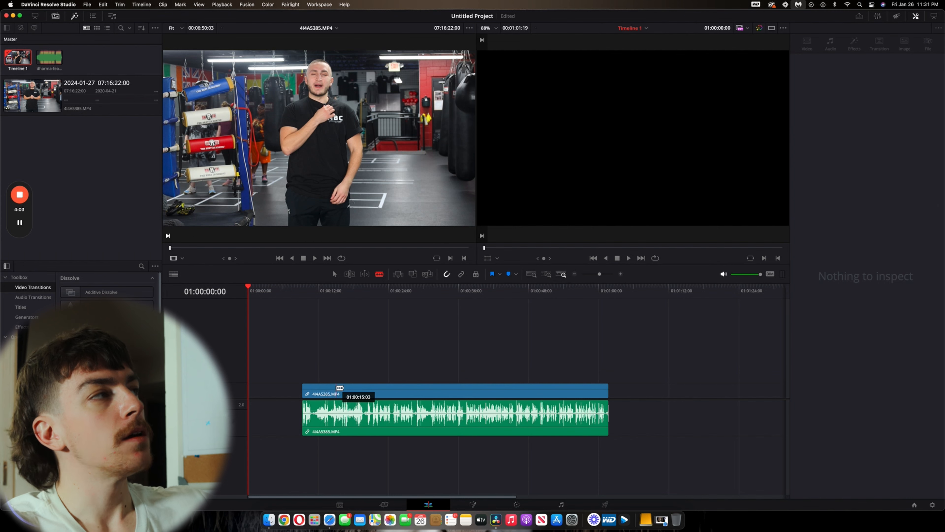
key(super+z)
click(107, 5)
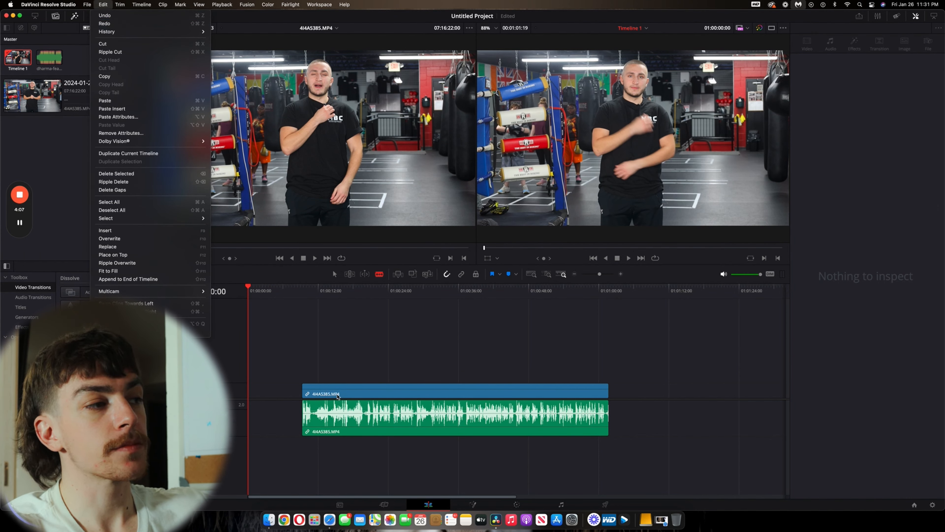
click(345, 377)
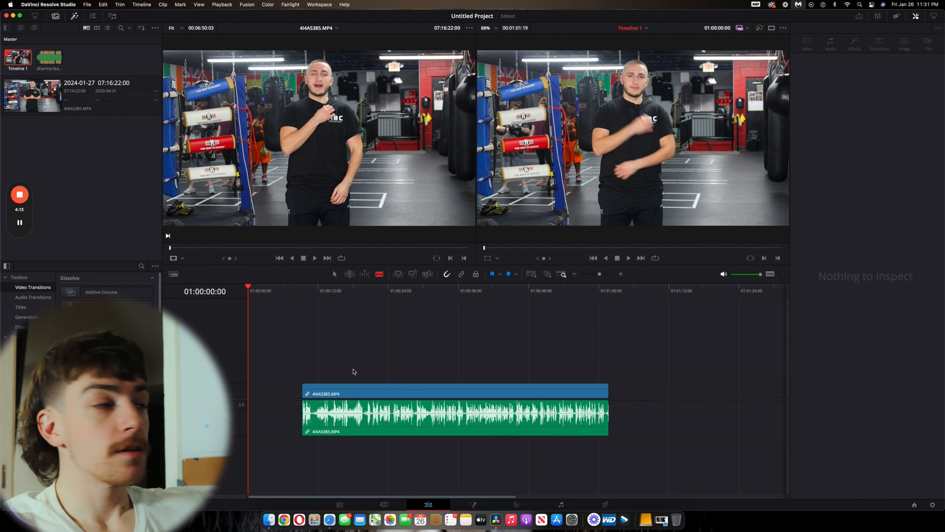
Mark the timeline's in point at the clip's start and the out point at its end
key(Down)
key(i)
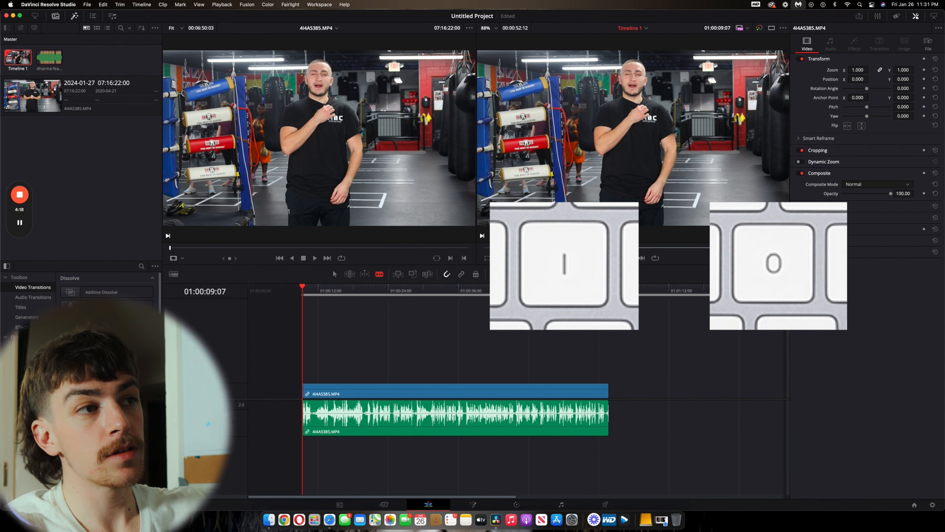
click(608, 293)
key(o)
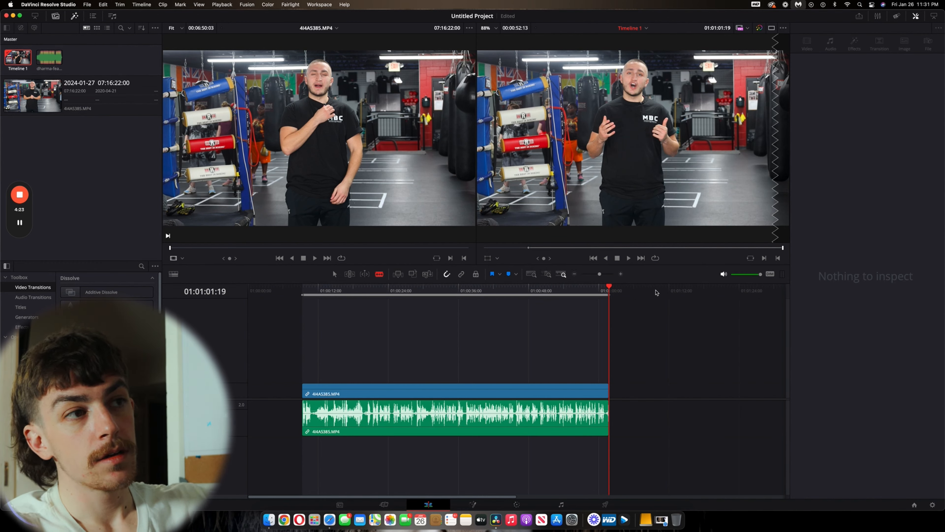
Check the end of the marked range and briefly play the clip from the in point
click(642, 292)
click(606, 290)
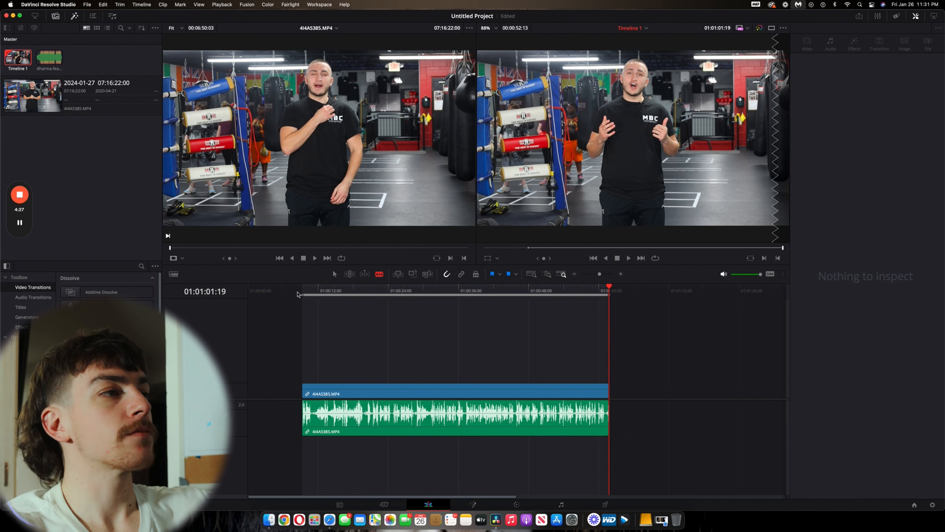
click(304, 293)
key(space)
key(space)
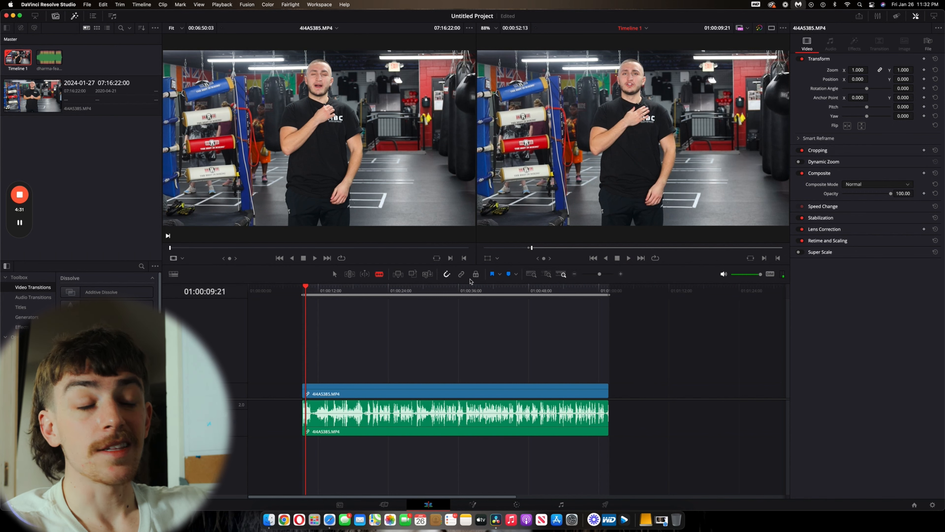
With snapping off, blade the clip's video and audio at about 29 seconds and shift the second segment about 1 second later
click(418, 389)
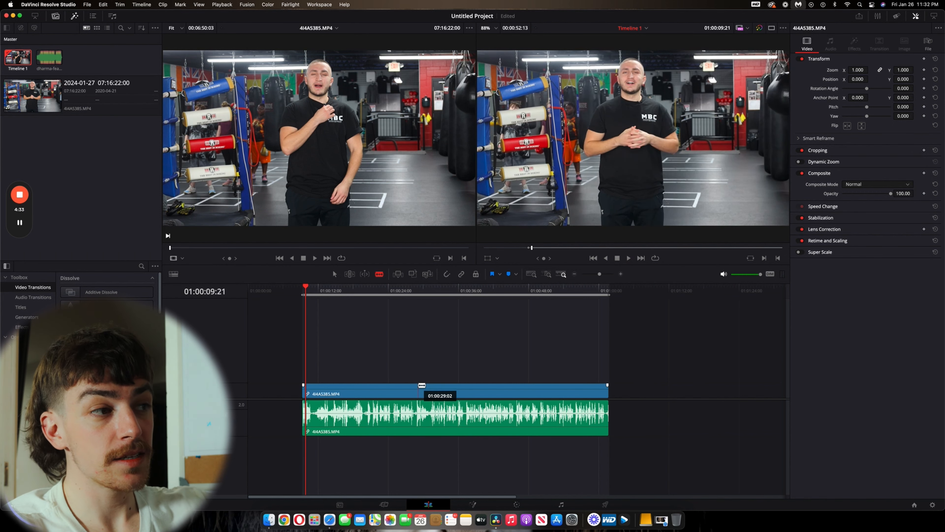
click(419, 410)
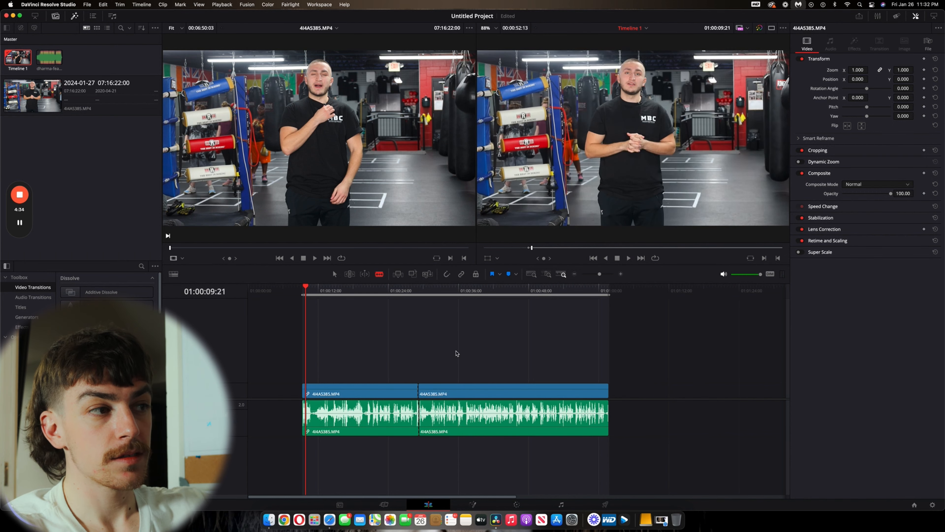
drag(455, 351, 496, 464)
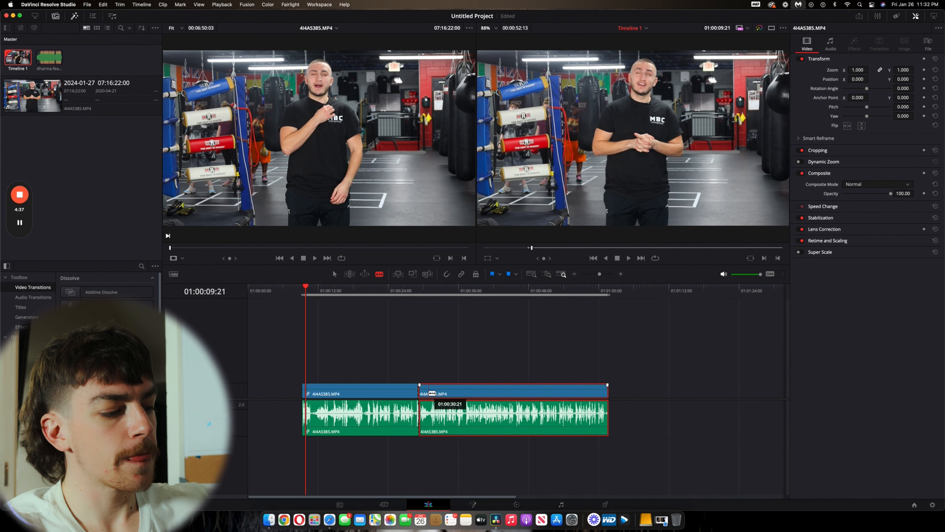
key(s)
key(a)
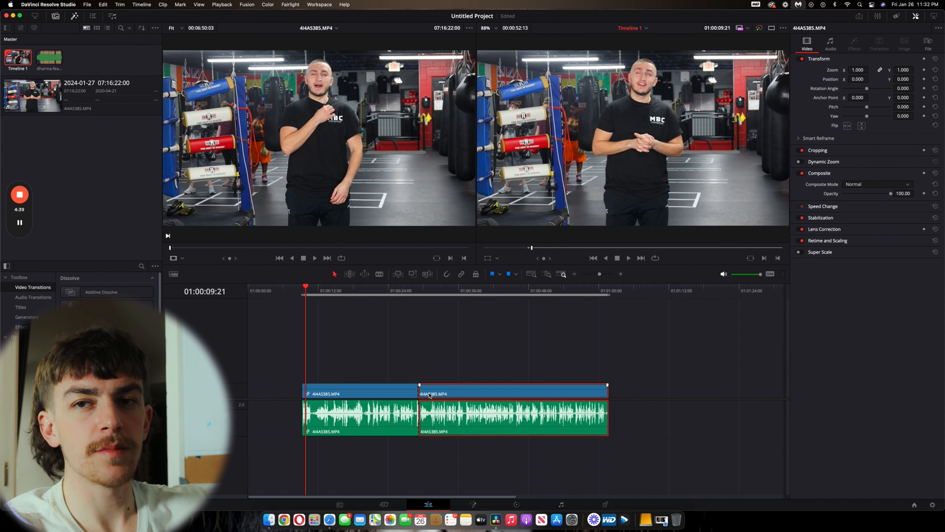
drag(430, 395, 437, 396)
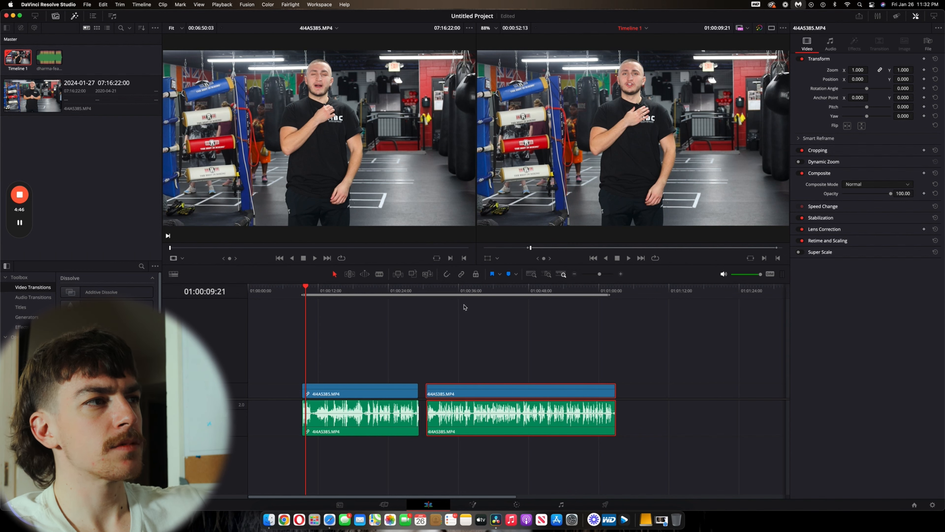
Turn on snapping and move the second segment back against the end of the first
click(447, 275)
drag(459, 397, 458, 396)
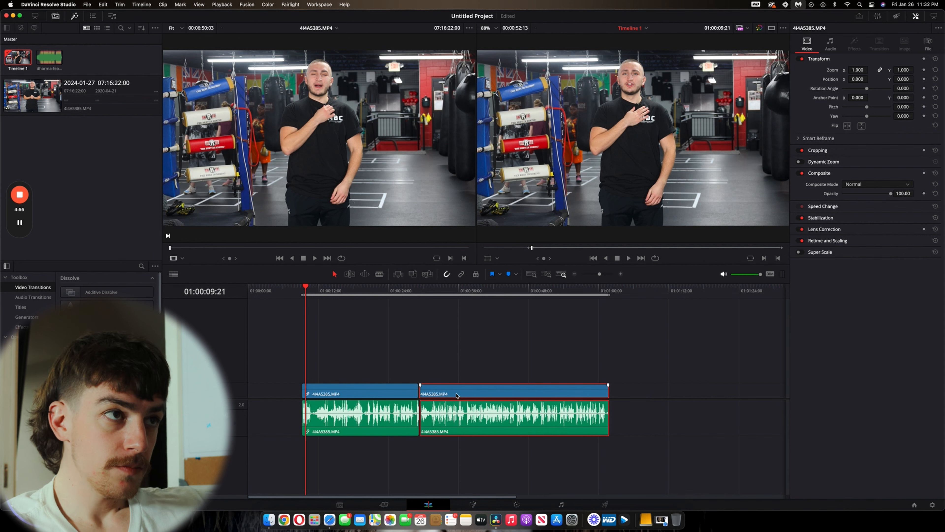
drag(600, 274, 591, 275)
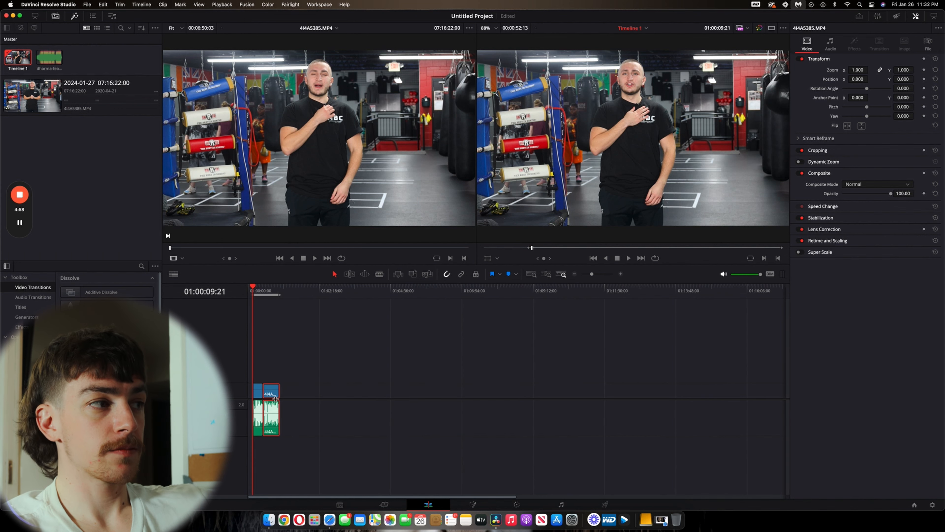
mouse_move(273, 395)
mouse_down()
mouse_move(294, 394)
mouse_move(272, 395)
mouse_up()
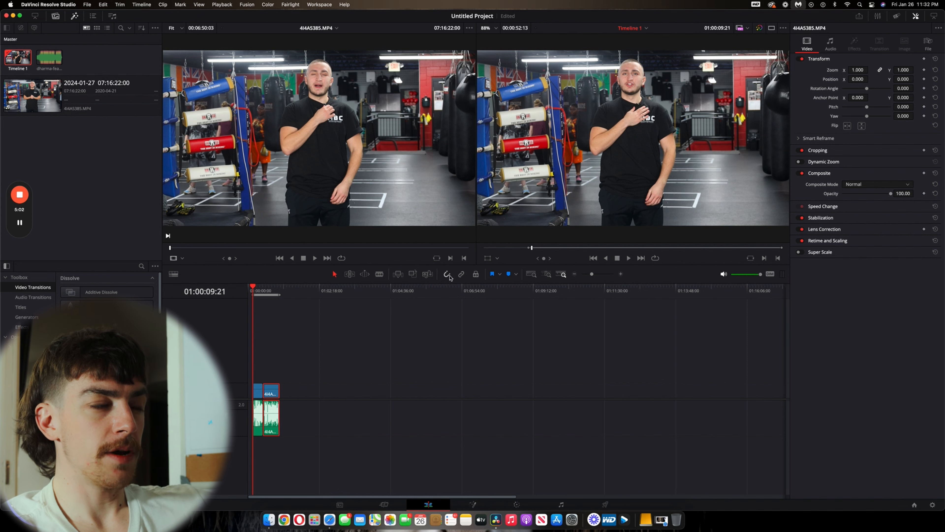
Reposition the second segment with snapping off and on, undoing the last snap and leaving a gap of about 2 seconds
mouse_move(264, 395)
mouse_down()
mouse_move(277, 434)
mouse_move(275, 396)
mouse_up()
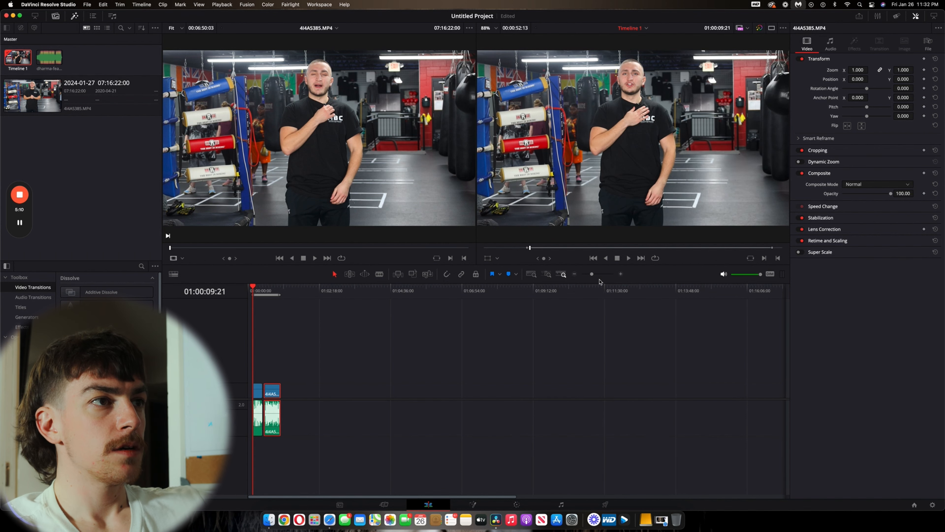
drag(592, 274, 603, 275)
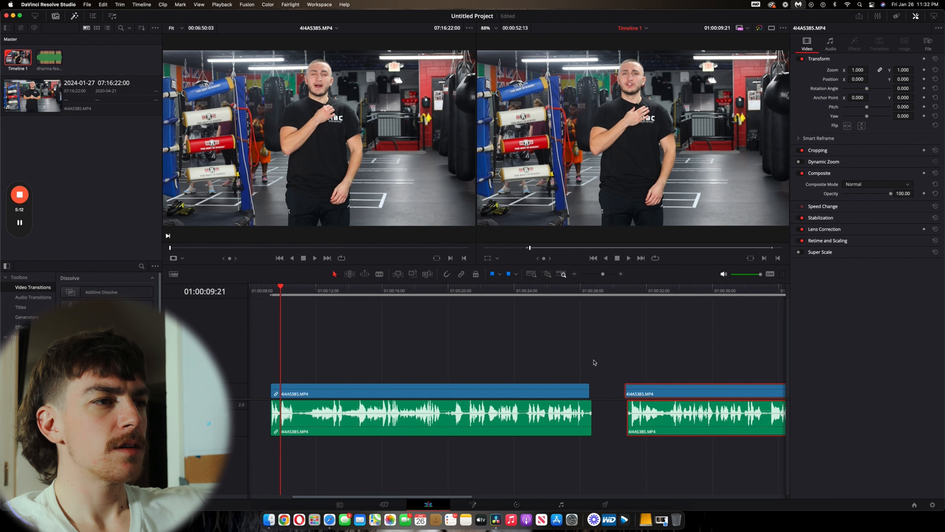
drag(628, 389, 617, 394)
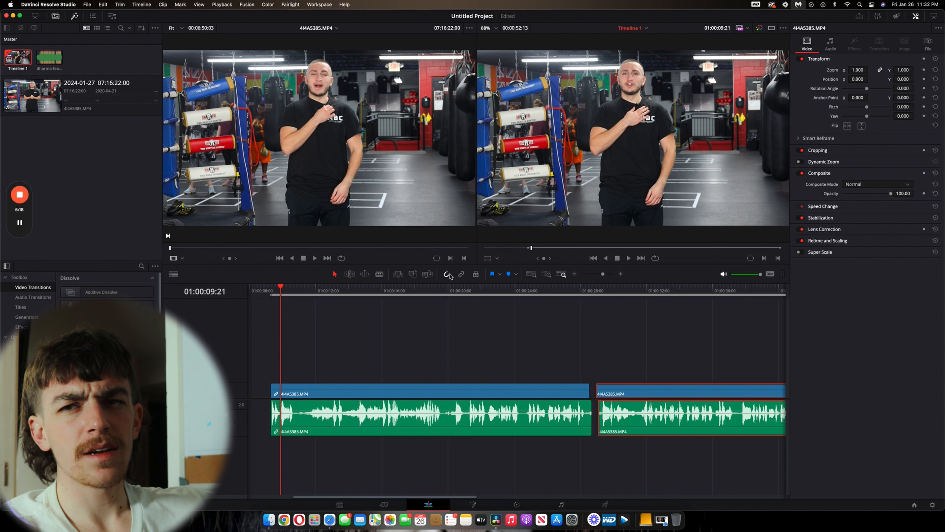
drag(662, 392, 648, 392)
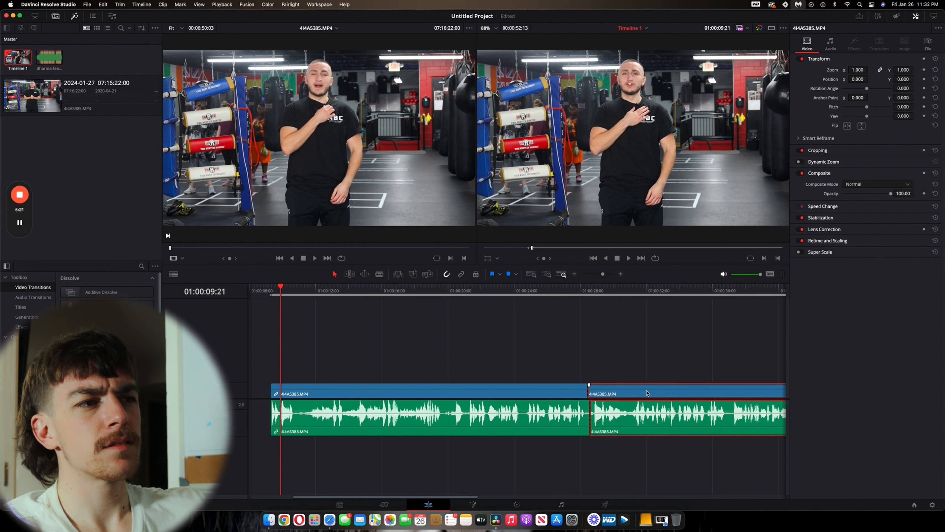
key(super+z)
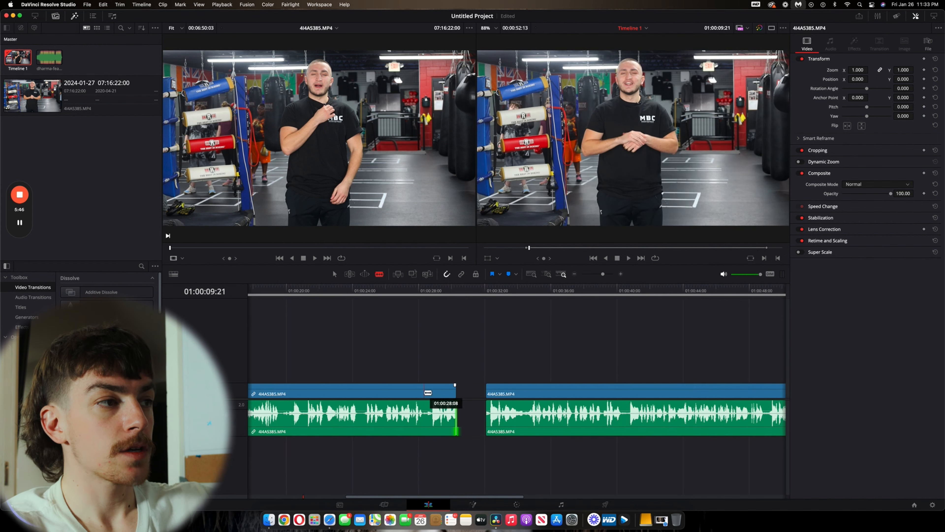
Blade the first segment's video and audio at about 28 and 26 seconds
click(424, 393)
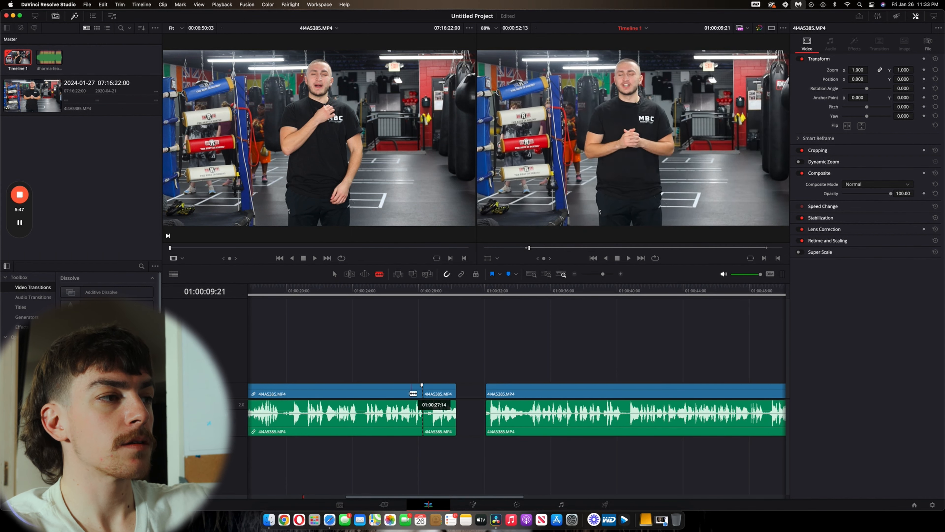
click(391, 394)
key(a)
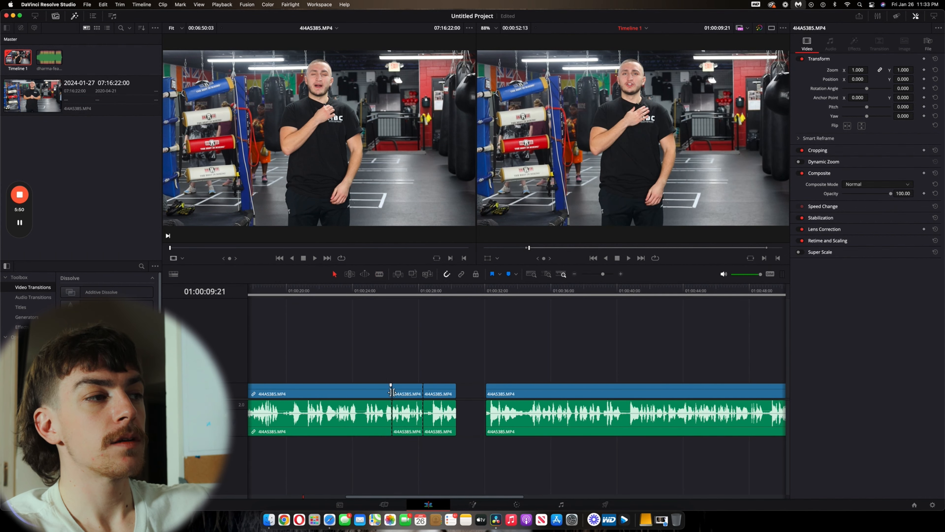
Delete both blade cuts from the first segment's video and audio tracks to rejoin the pieces
click(392, 389)
key(BackSpace)
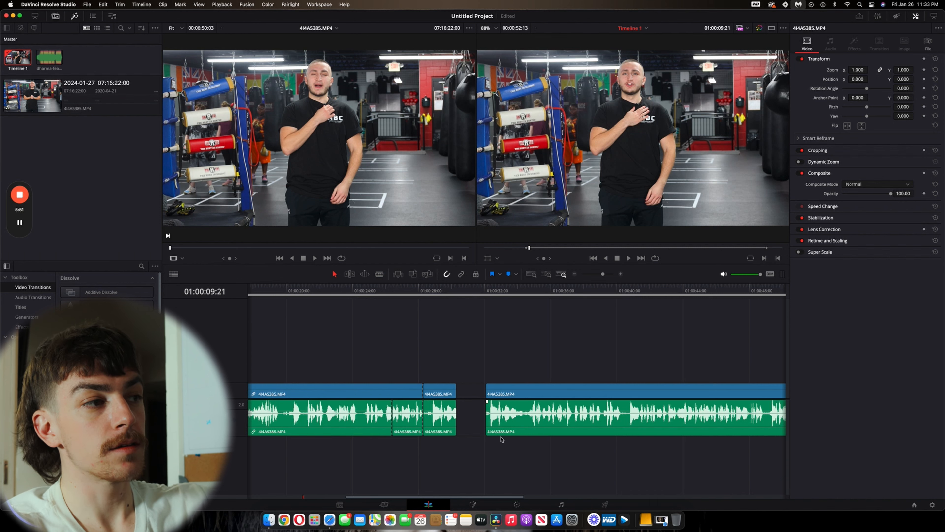
key(BackSpace)
click(422, 414)
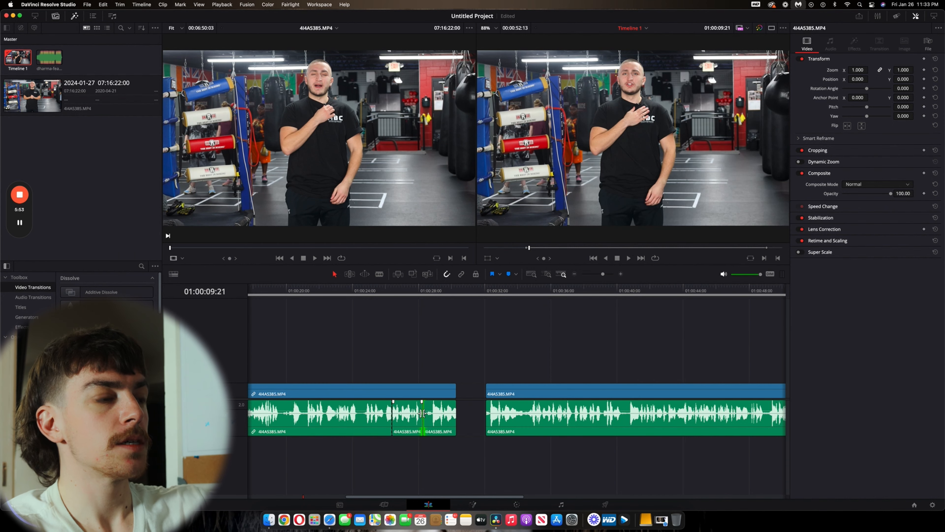
key(BackSpace)
click(392, 414)
key(BackSpace)
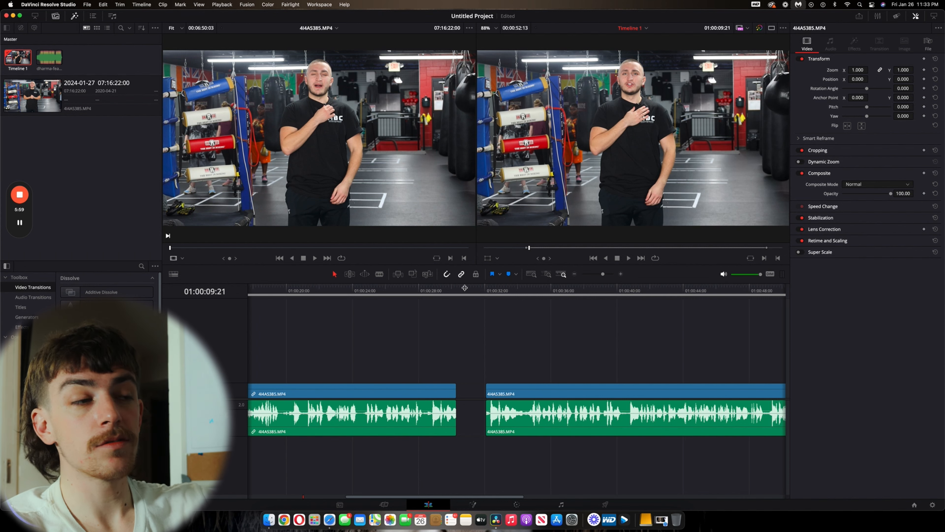
Compare selecting the linked first segment with selecting the second segment's unlinked video and audio separately
click(438, 397)
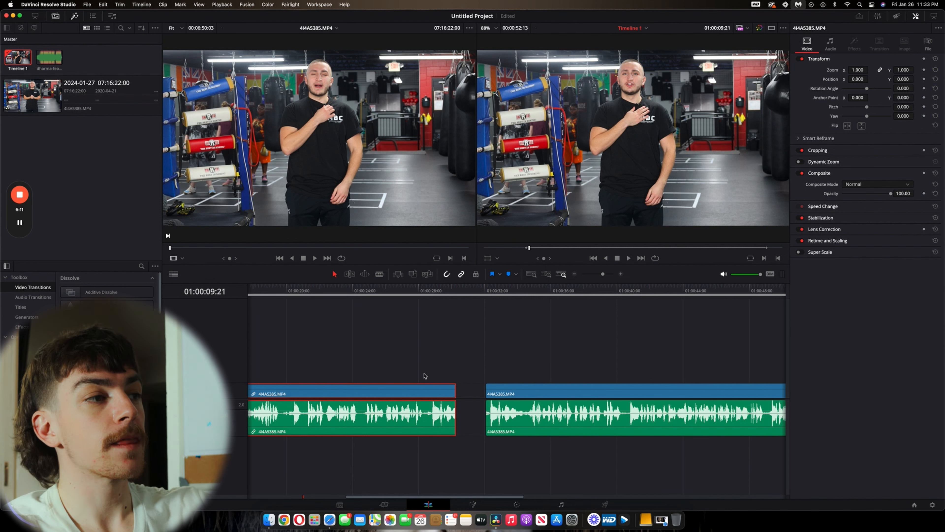
click(435, 380)
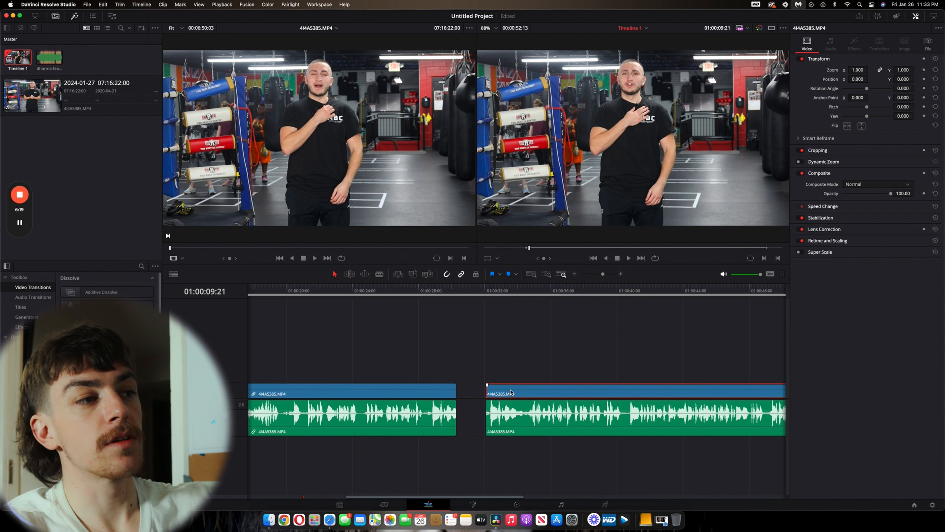
click(509, 409)
click(515, 361)
click(514, 394)
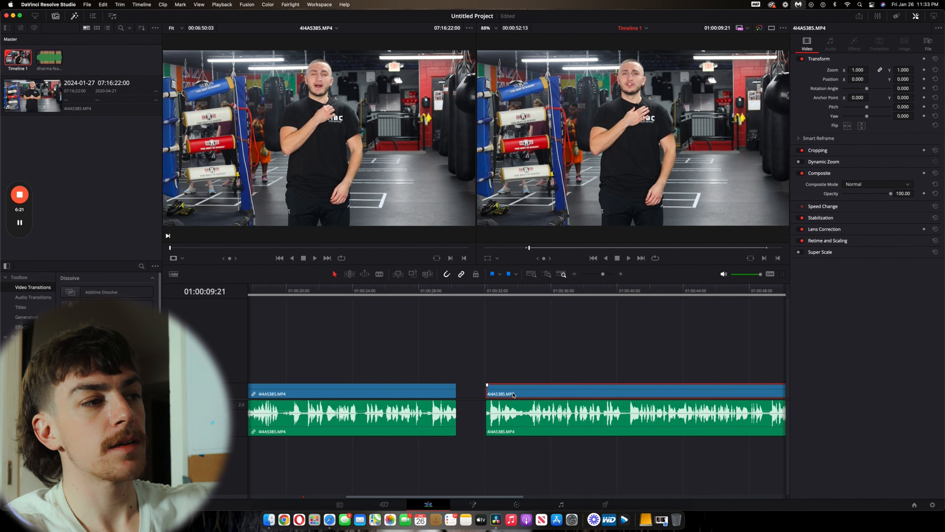
click(514, 418)
click(442, 404)
Delete both the video and audio of the second segment from the timeline
click(509, 389)
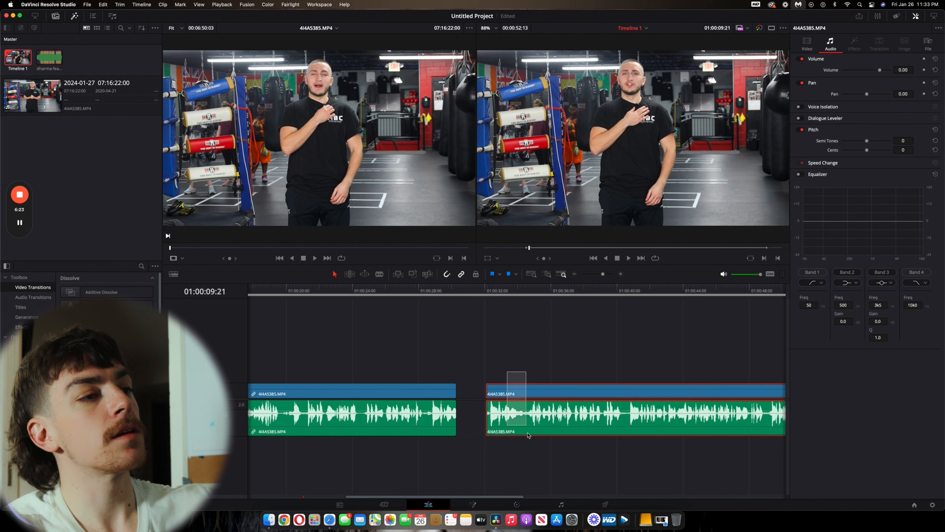
key(BackSpace)
click(418, 390)
click(483, 374)
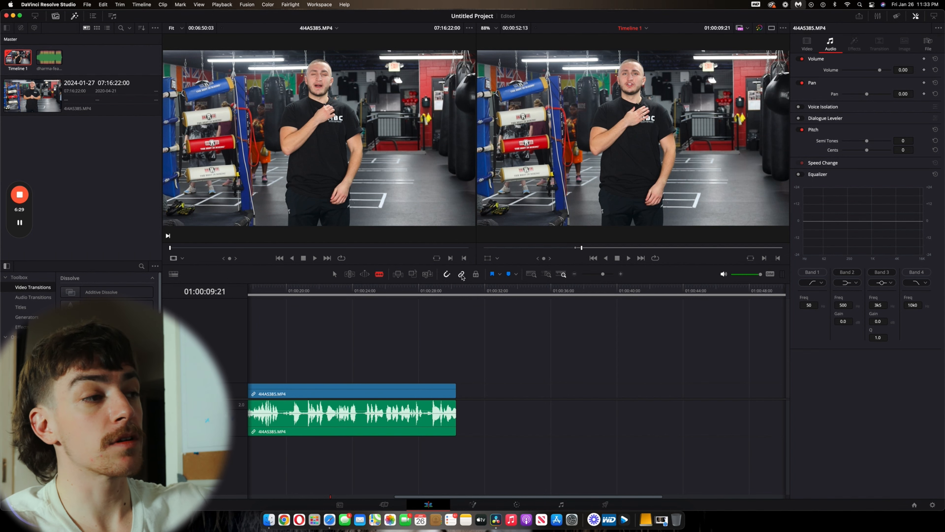
Blade the remaining linked clip at about 24 and 23 seconds
key(b)
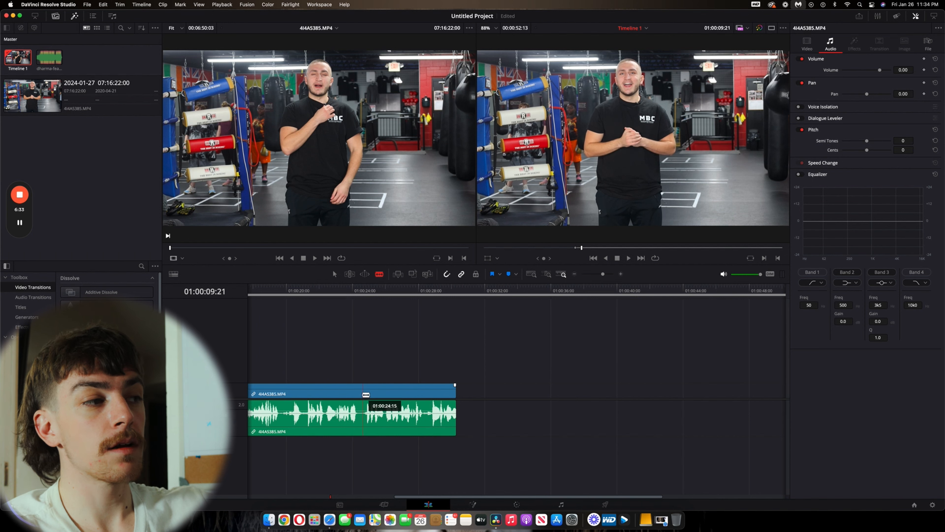
click(361, 394)
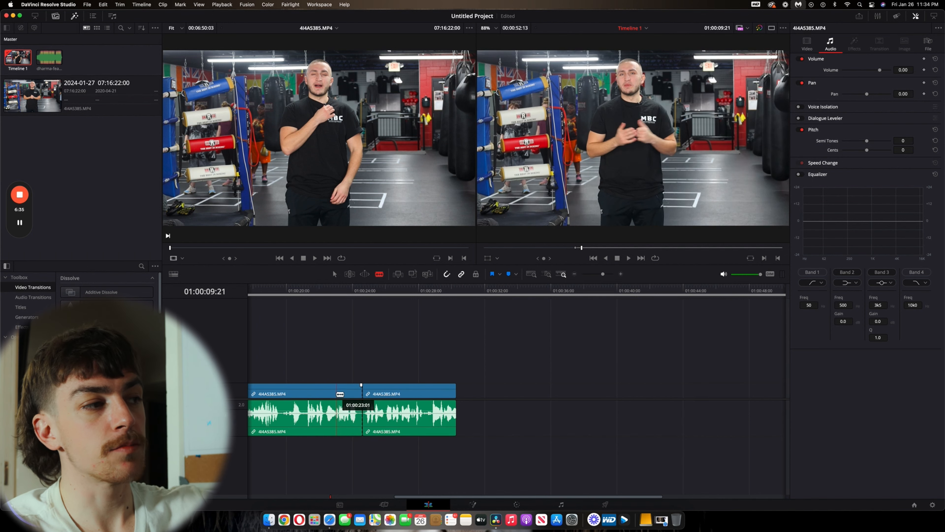
click(337, 392)
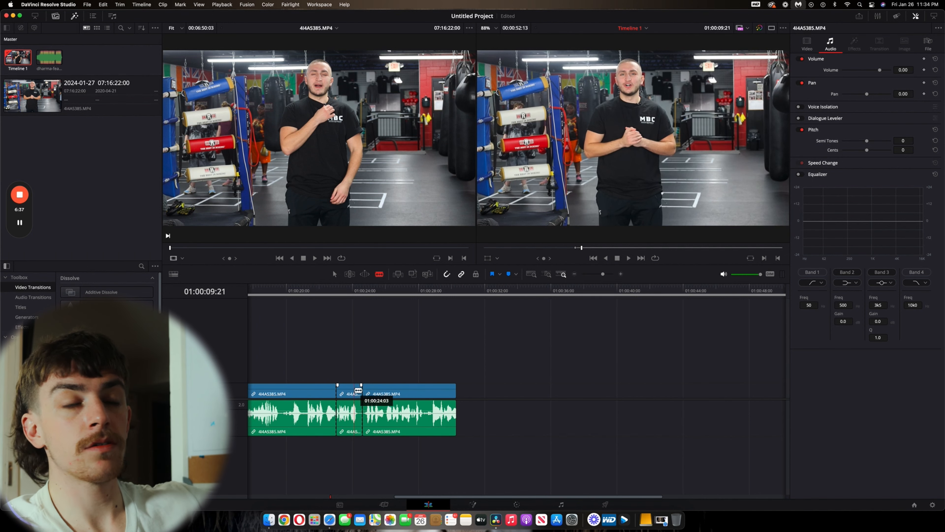
Undo the two blade cuts on the linked clip and return to Selection mode with the clip selected
key(super+z)
key(super+z)
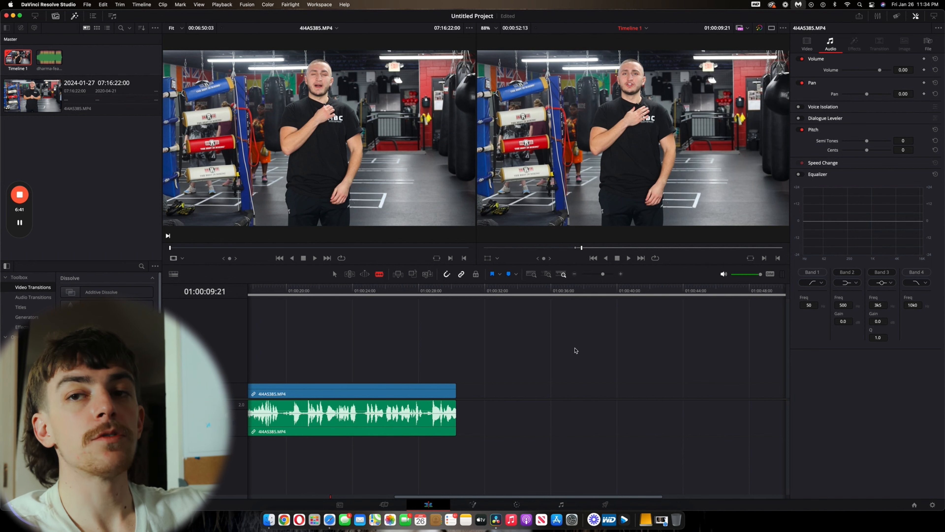
scroll(499, 357, left, 10)
scroll(503, 408, right, 2)
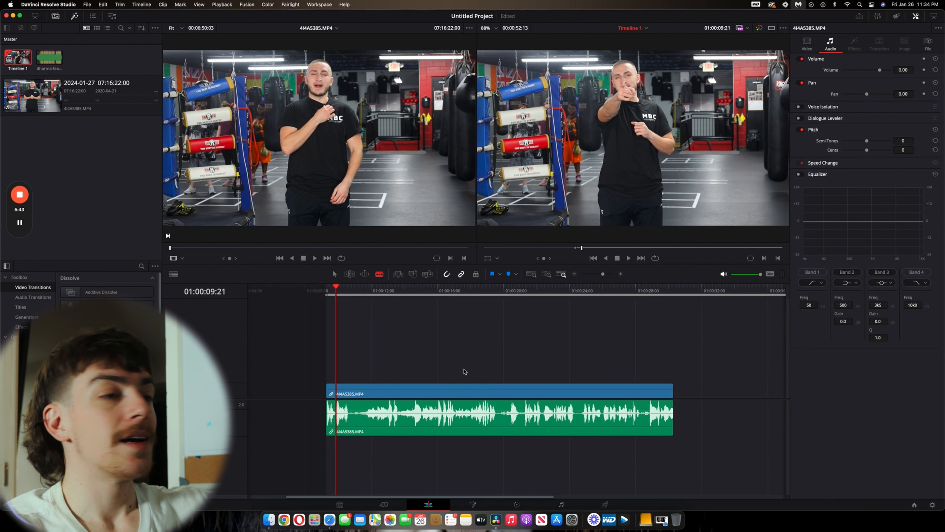
click(484, 403)
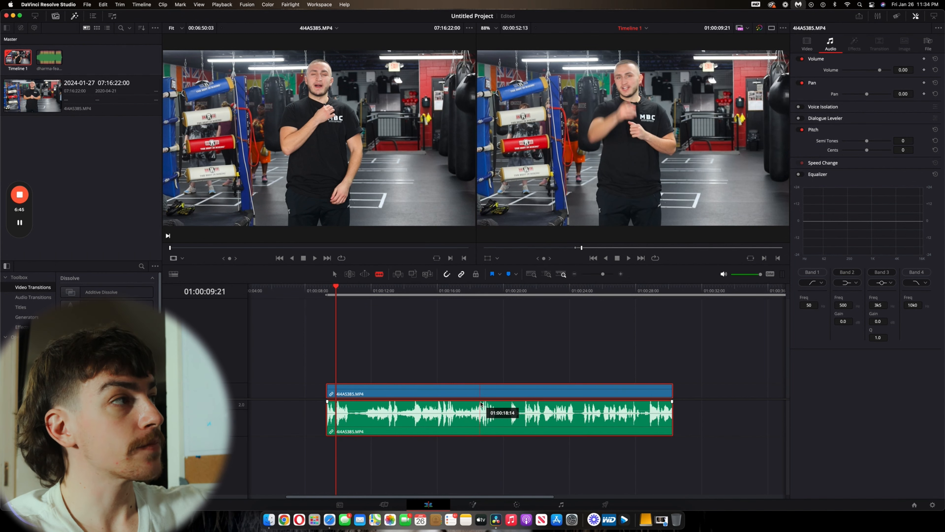
click(334, 274)
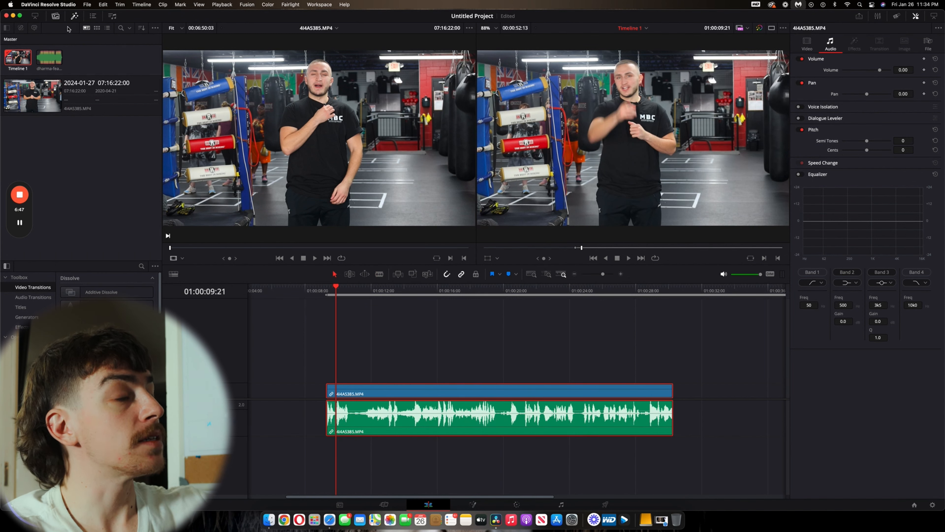
mouse_move(17, 192)
click(20, 286)
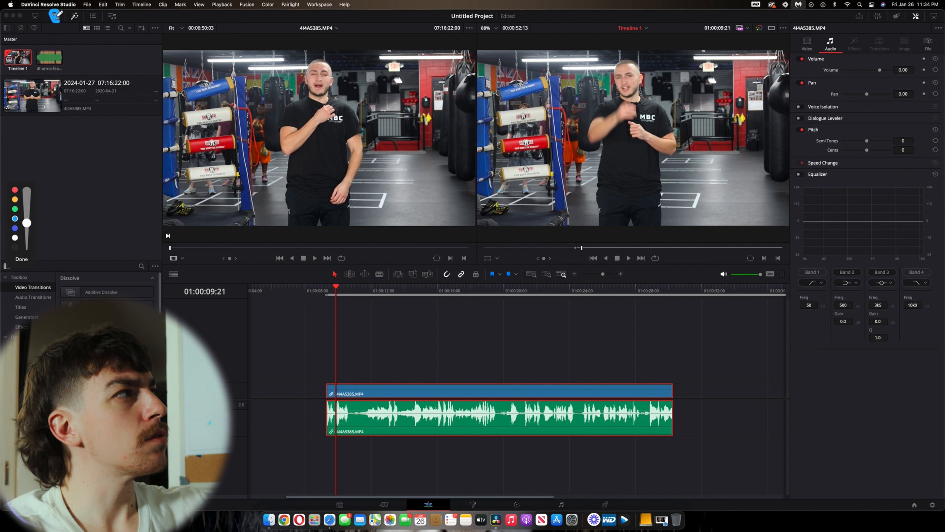
mouse_move(79, 21)
mouse_down()
mouse_move(83, 7)
mouse_move(72, 12)
mouse_up()
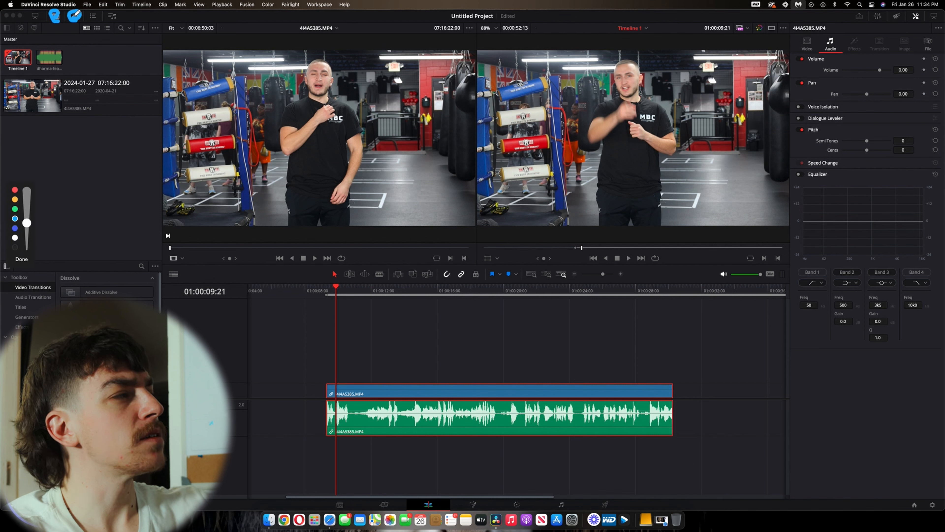
click(21, 259)
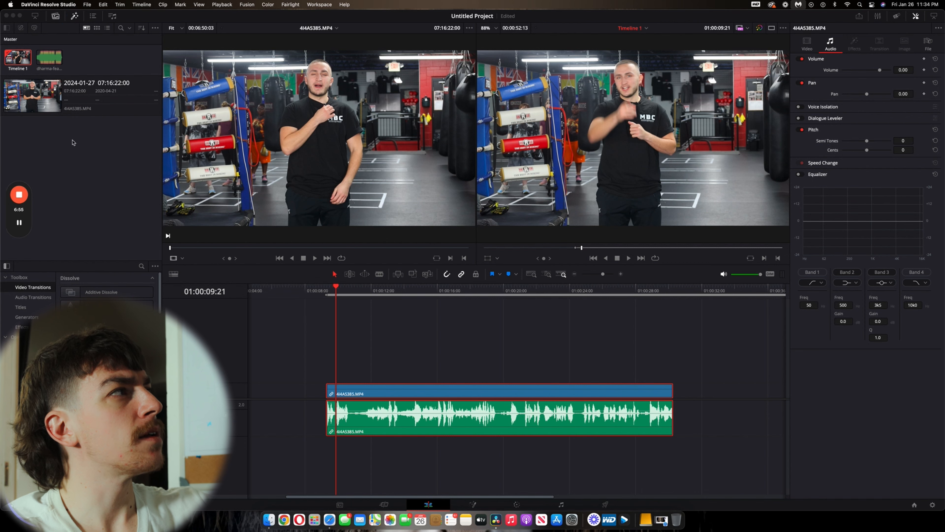
Hide the Media Pool and the Effects library and bring both back into view
click(56, 16)
click(74, 17)
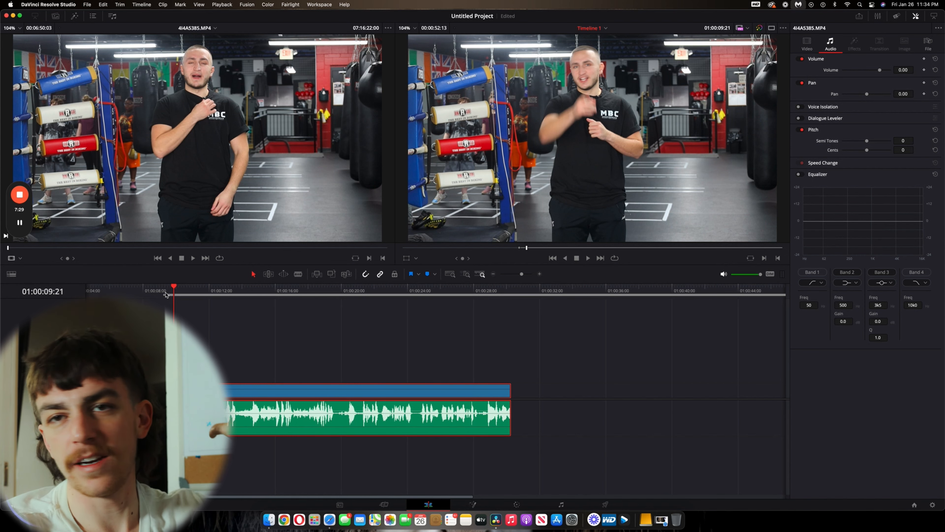
click(54, 18)
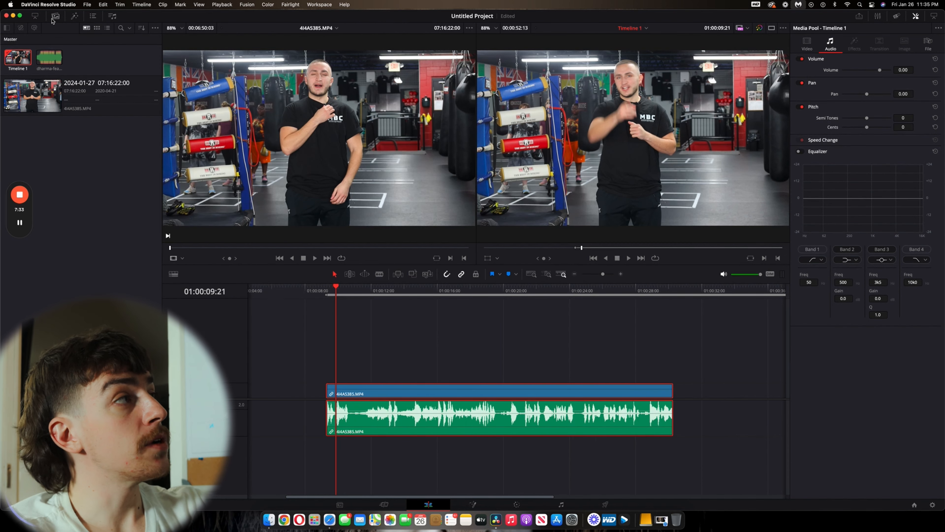
click(75, 17)
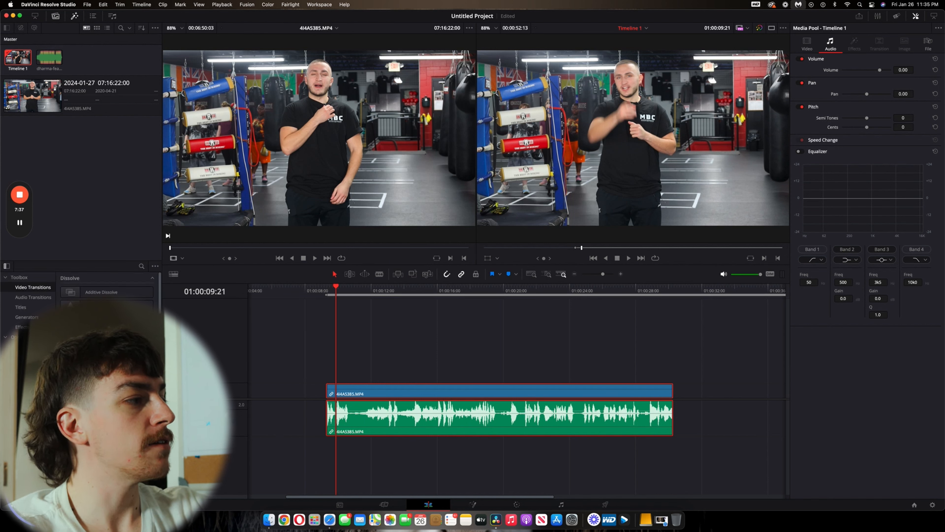
click(25, 522)
drag(76, 479, 294, 174)
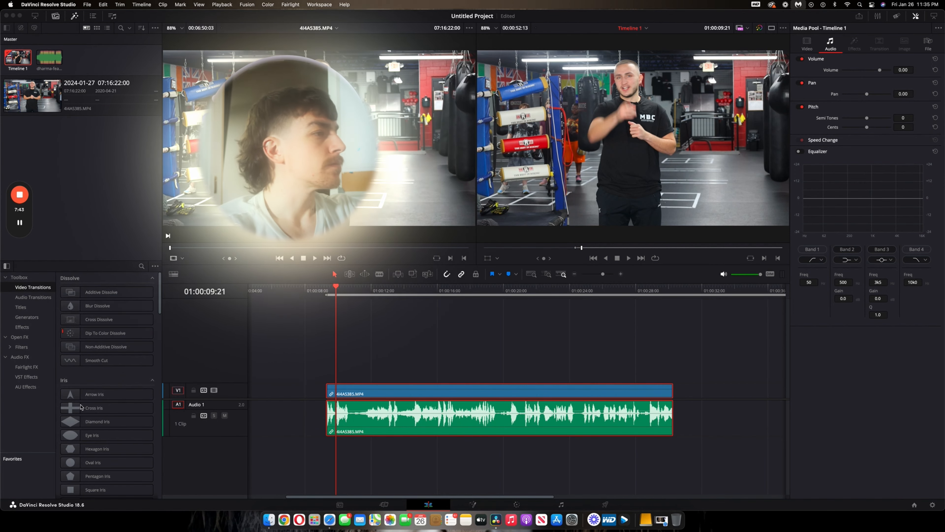
Add a Text+ title on a new video track above the gym clip, starting at the playhead
scroll(85, 446, down, 5)
scroll(81, 406, down, 3)
scroll(80, 407, up, 8)
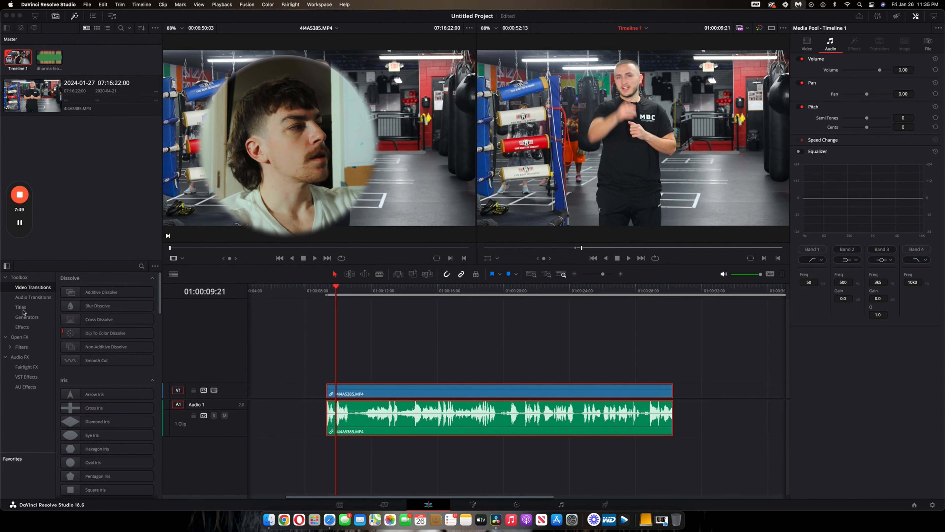
click(20, 308)
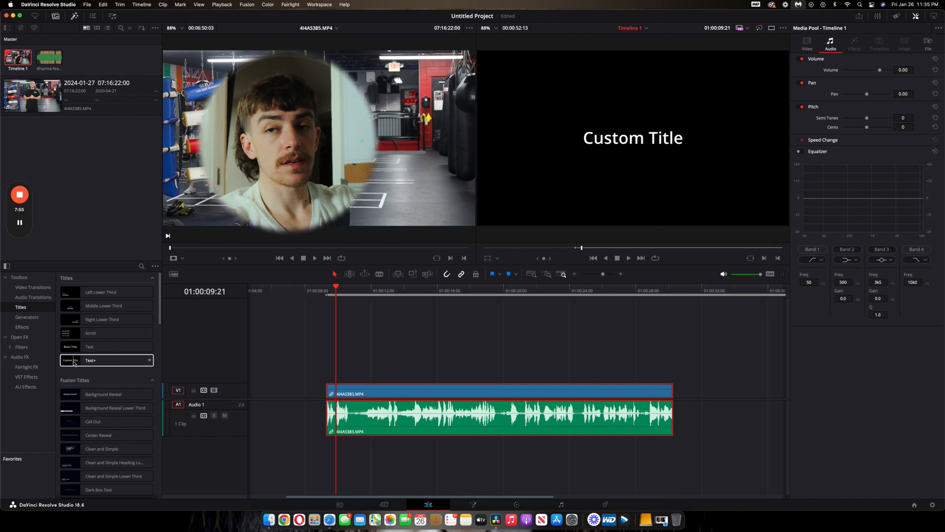
drag(74, 363, 342, 384)
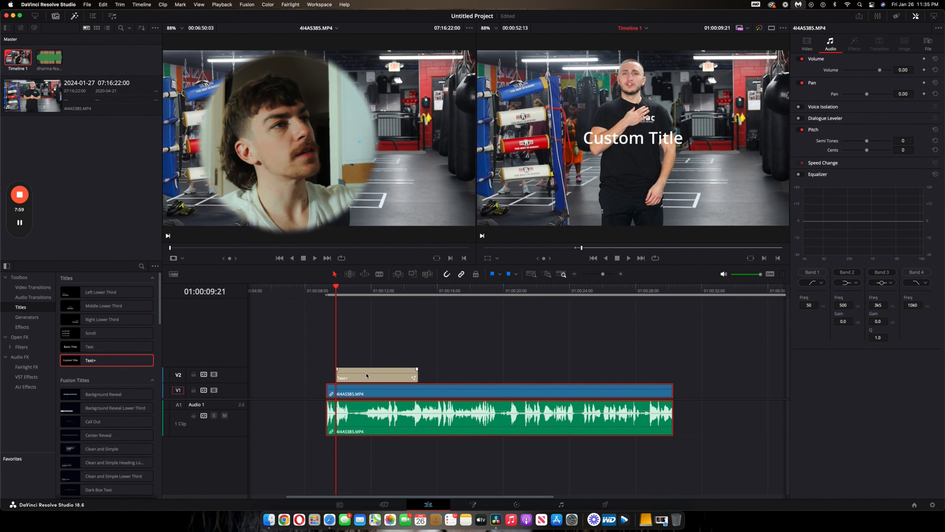
Replace the Text+ title's wording with "GERMANY" and "MANNNN" on two lines
click(370, 375)
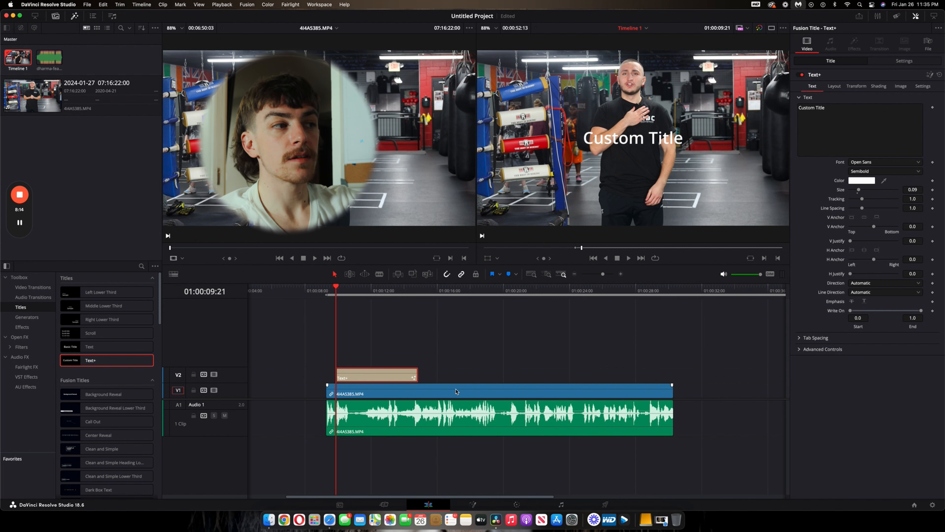
click(457, 391)
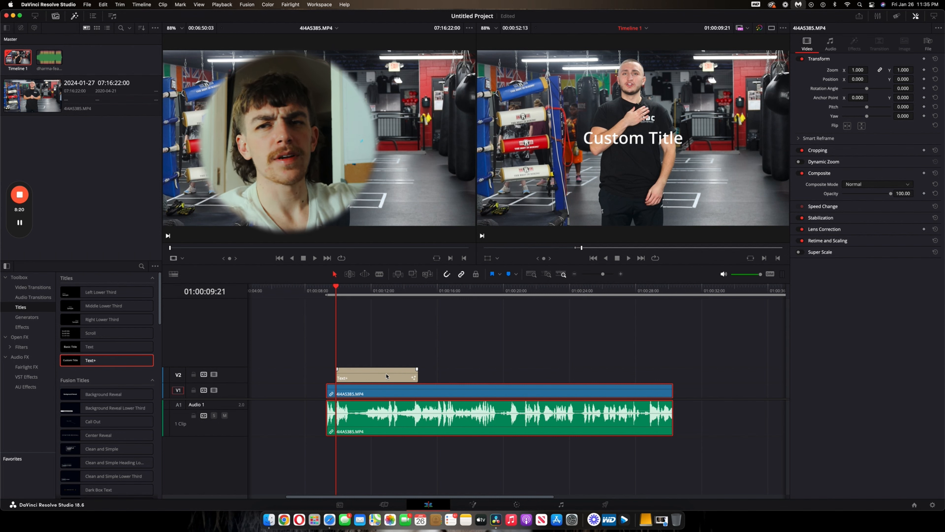
click(393, 372)
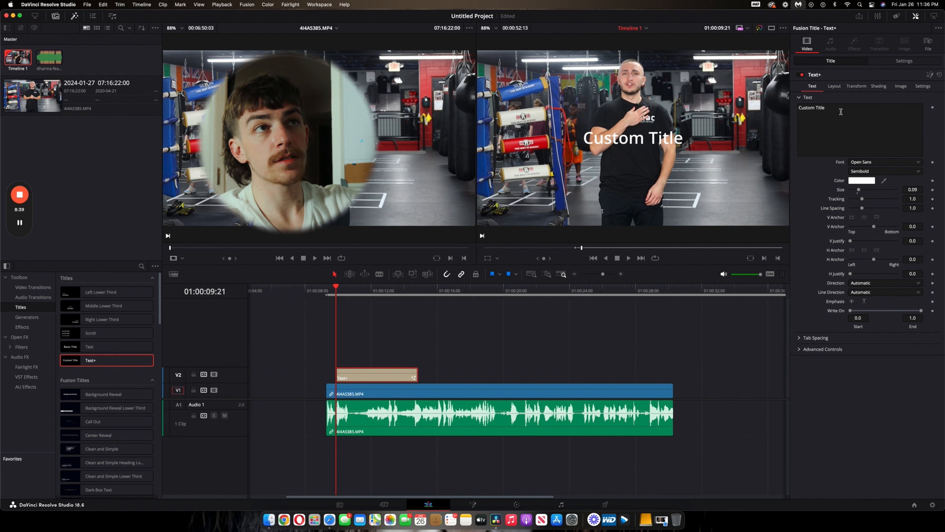
drag(841, 112, 798, 99)
text(GERMAN)
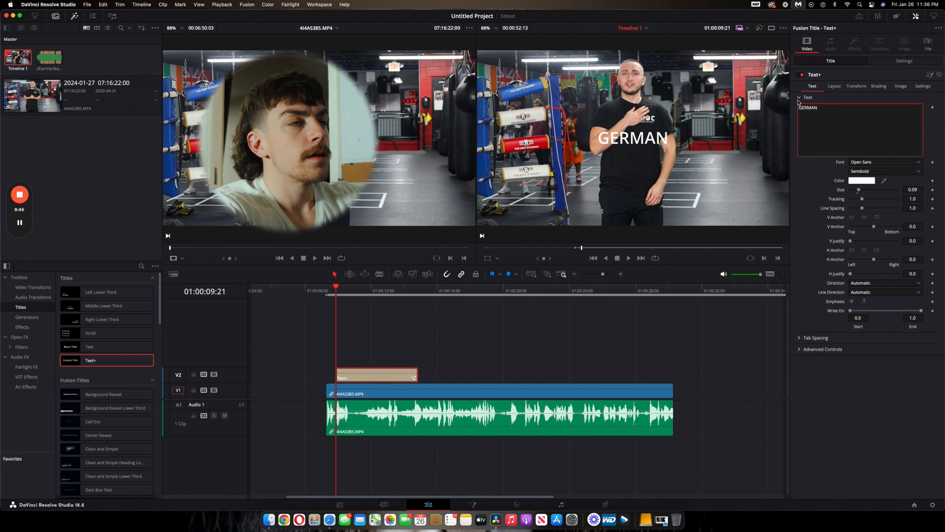
text(Y)
key(Return)
text(MANNNN)
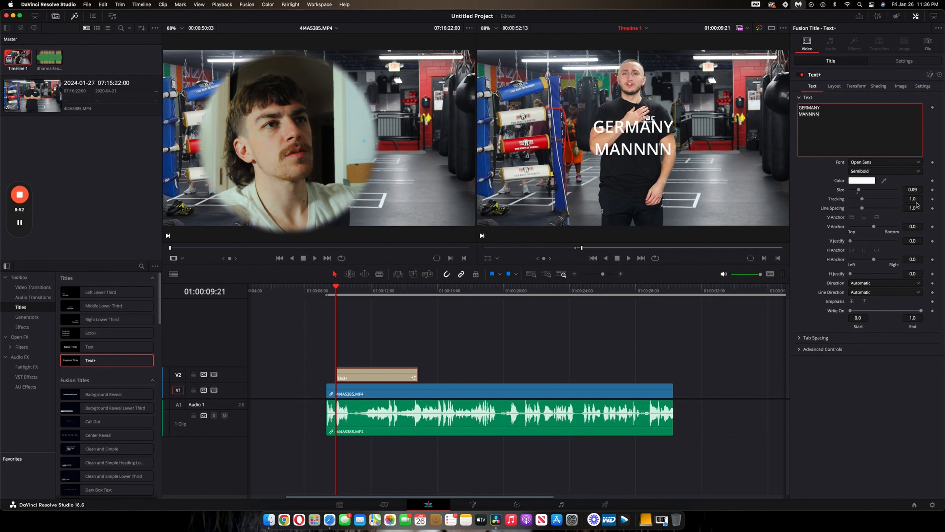
Set the title's size to 0.1658, tracking to 0.936, line spacing to 0.764 and font to Futura Bold
mouse_move(914, 209)
mouse_down()
mouse_move(889, 209)
mouse_move(918, 198)
mouse_move(903, 198)
mouse_move(914, 183)
mouse_move(926, 189)
mouse_move(912, 189)
mouse_move(915, 200)
mouse_up()
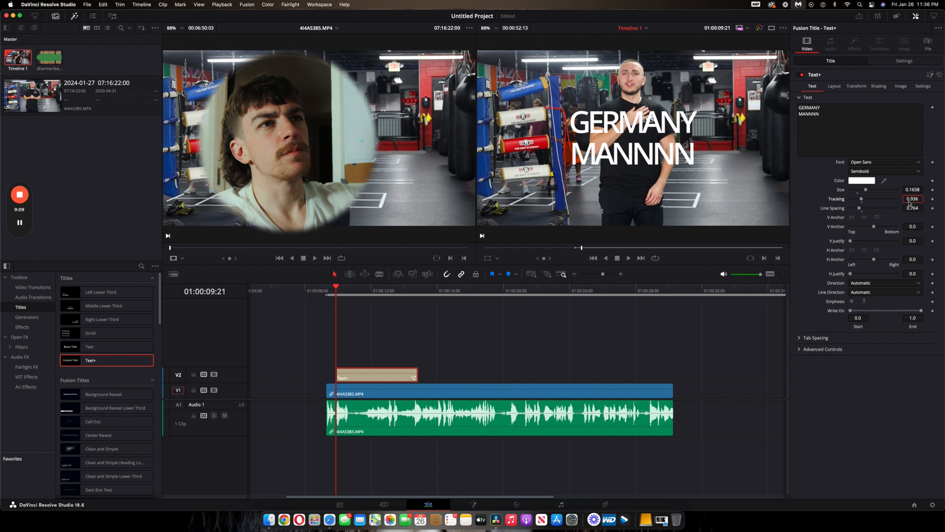
click(893, 162)
scroll(888, 216, up, 15)
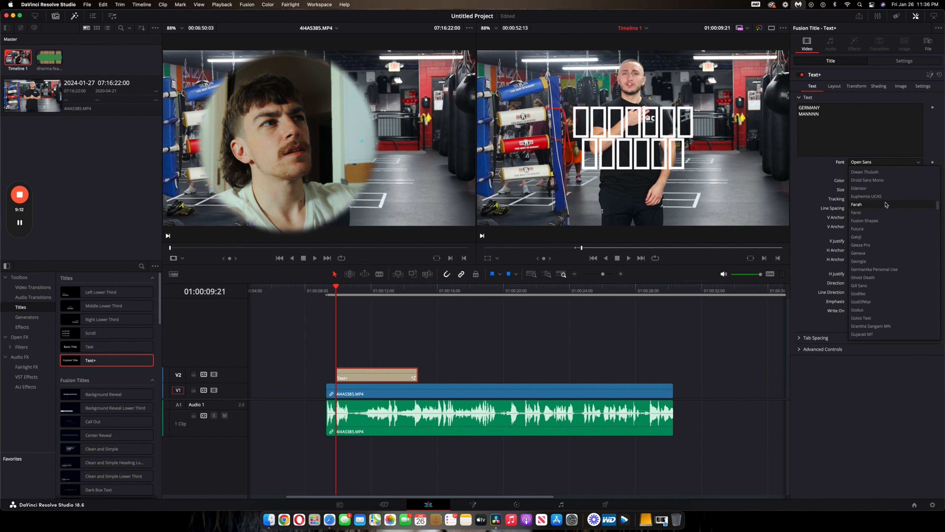
click(888, 229)
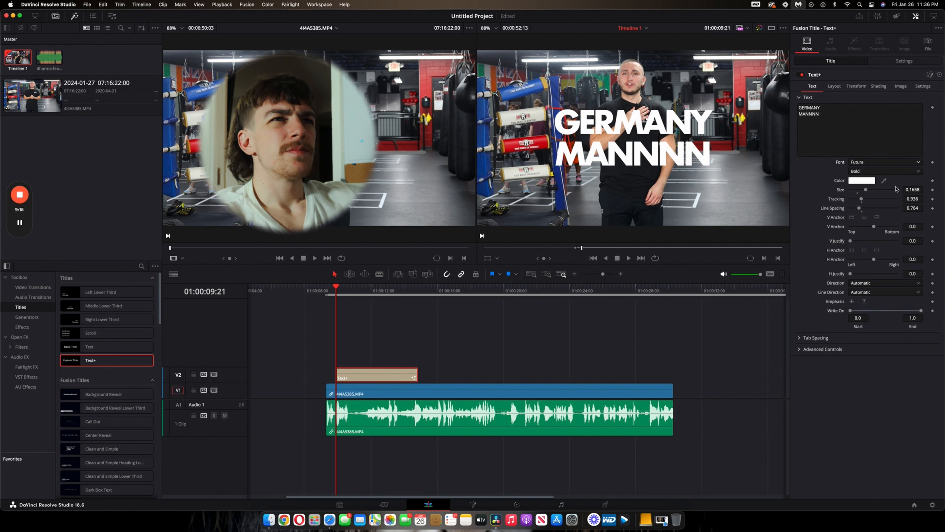
click(889, 172)
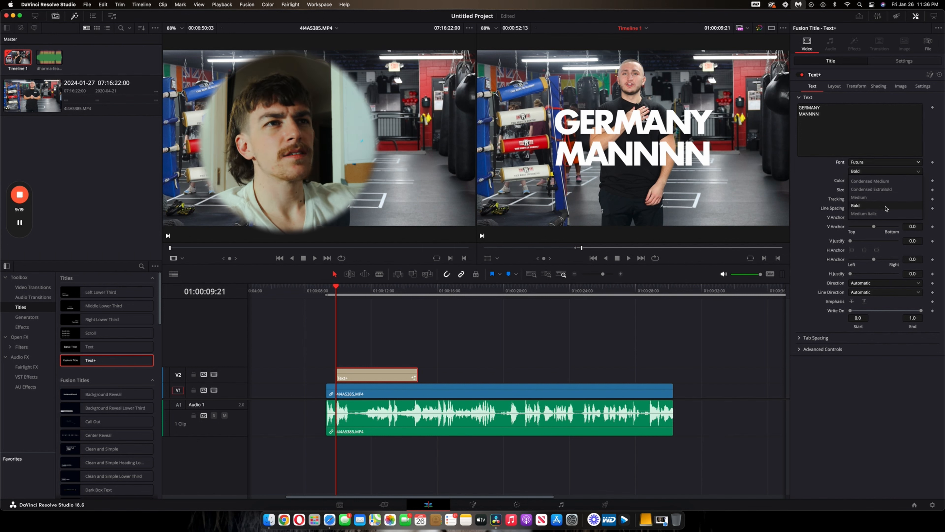
click(886, 206)
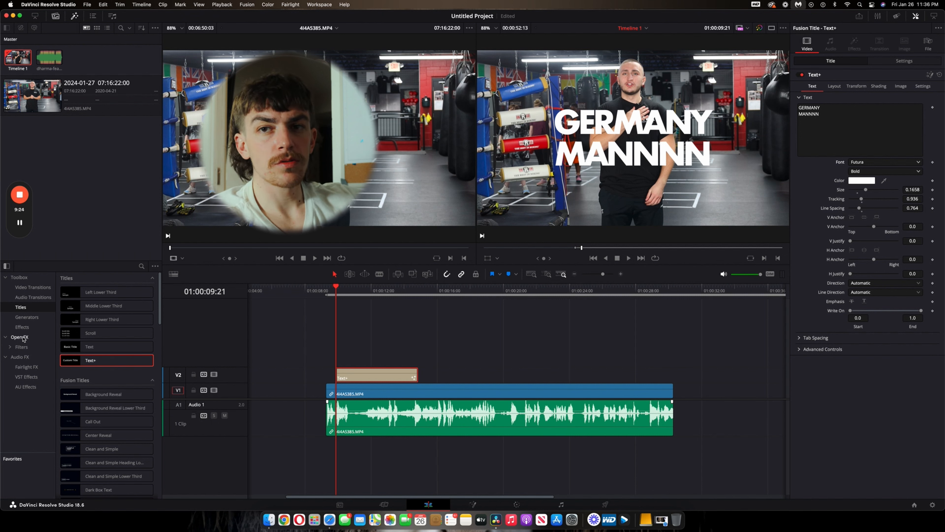
mouse_move(20, 228)
click(19, 288)
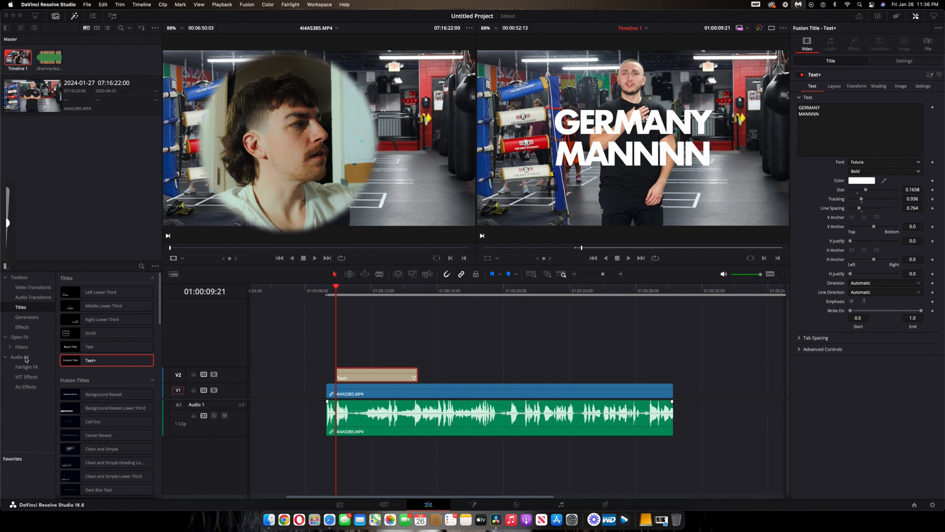
drag(14, 338, 32, 336)
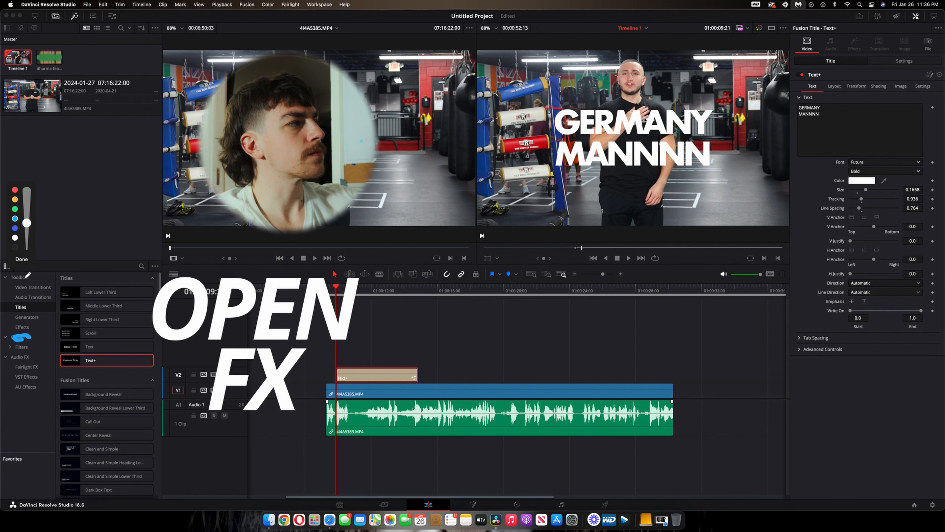
click(22, 259)
Search the Open FX effects for "DROP" and apply Drop Shadow to the Text+ title
click(25, 338)
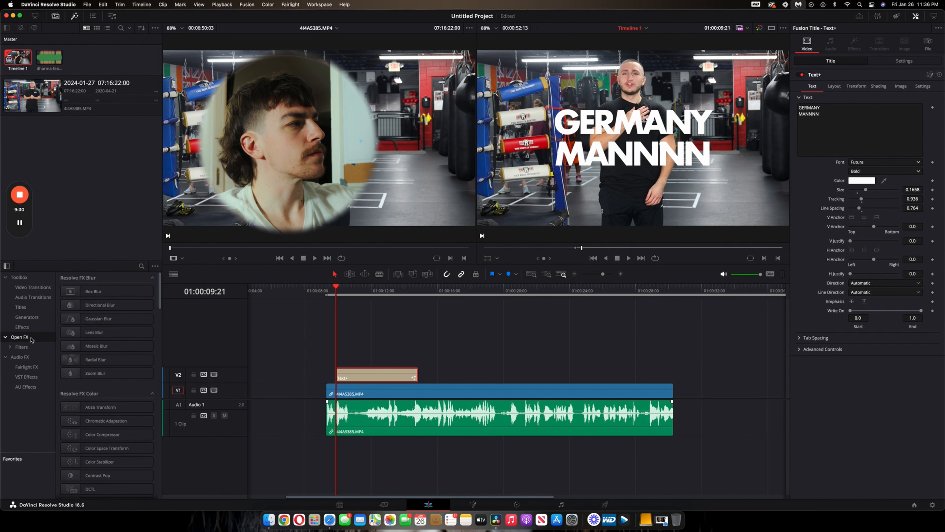
scroll(142, 277, down, 3)
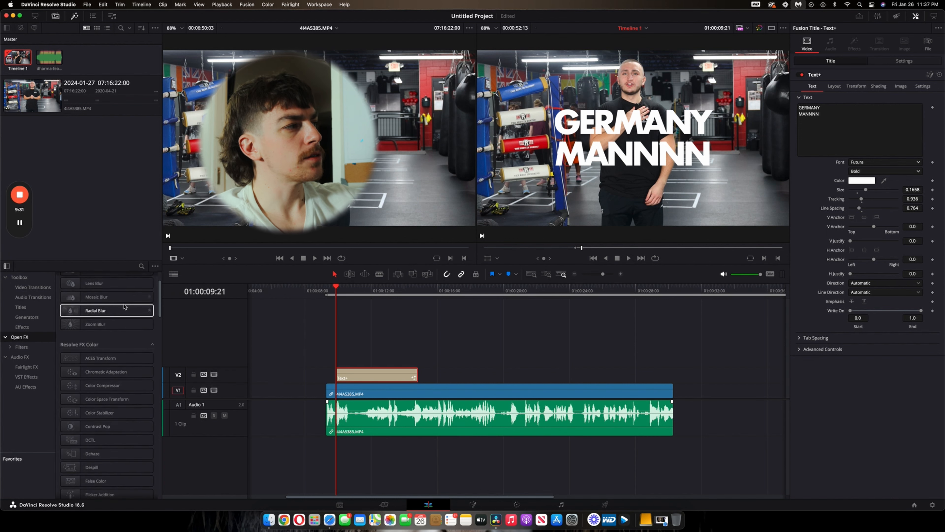
click(141, 267)
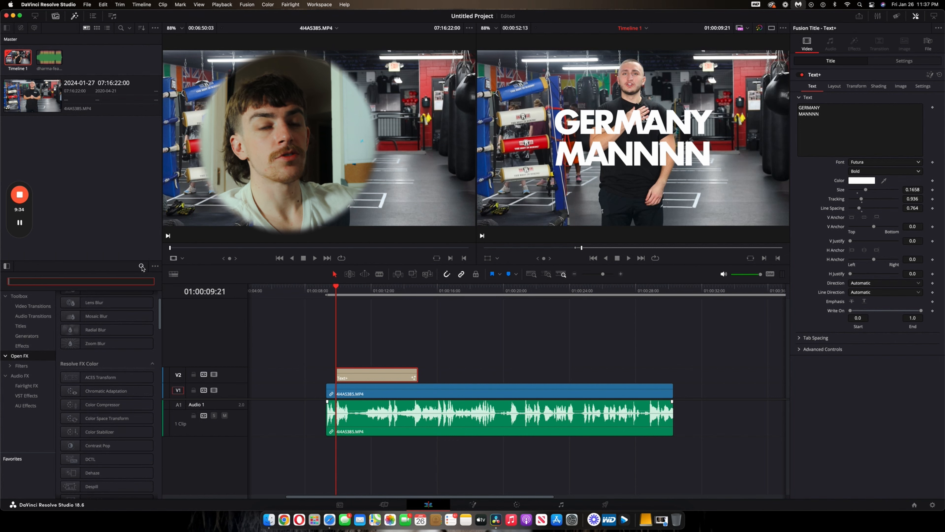
text(DROP)
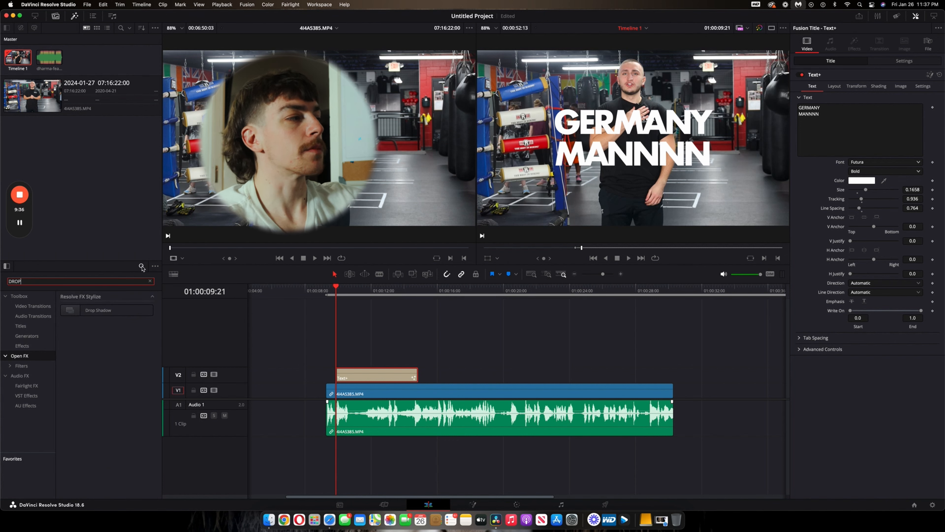
drag(121, 312, 378, 378)
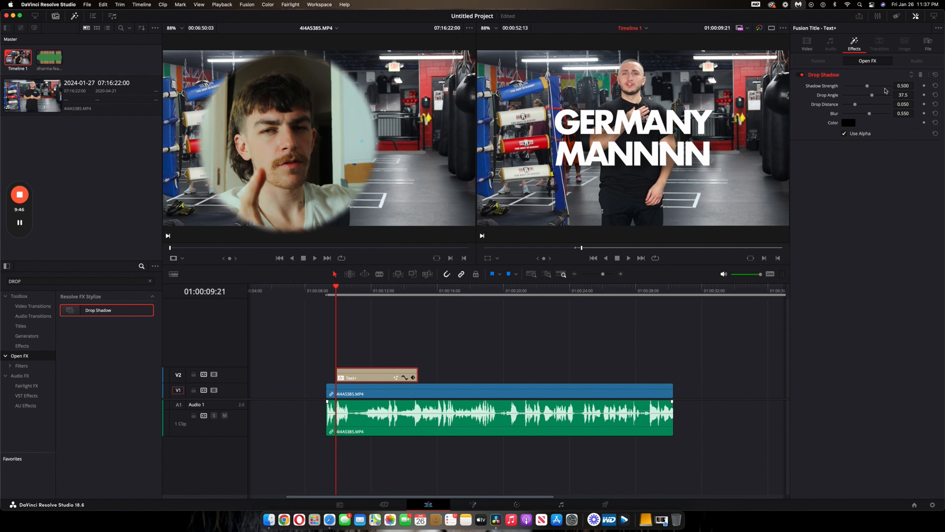
Set the drop shadow's strength to 1.000, its drop distance to 0.033 and its color to bright blue
drag(867, 86, 854, 109)
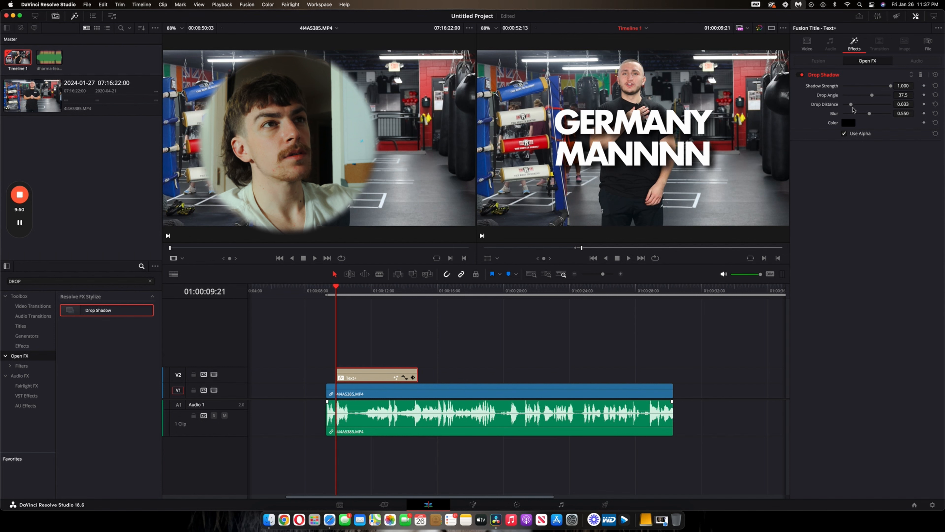
click(849, 124)
drag(25, 418, 51, 433)
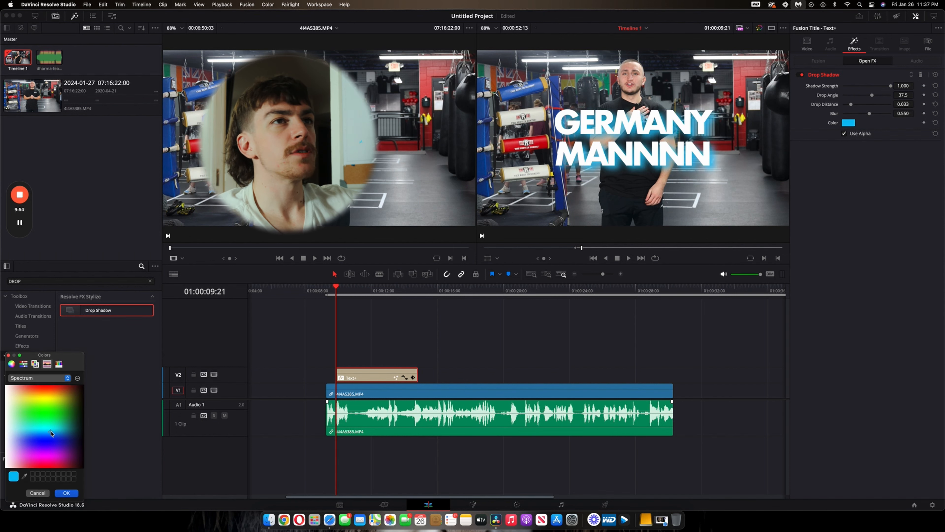
click(65, 493)
Blade the Text+ title on V2 at 01:00:10:20
click(348, 290)
drag(603, 275, 607, 275)
click(535, 293)
key(b)
click(535, 375)
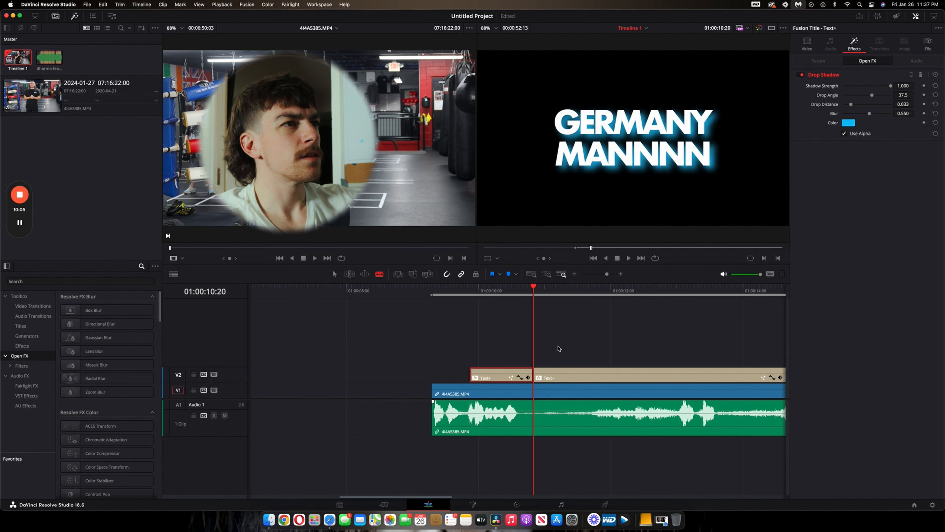
scroll(558, 348, right, 5)
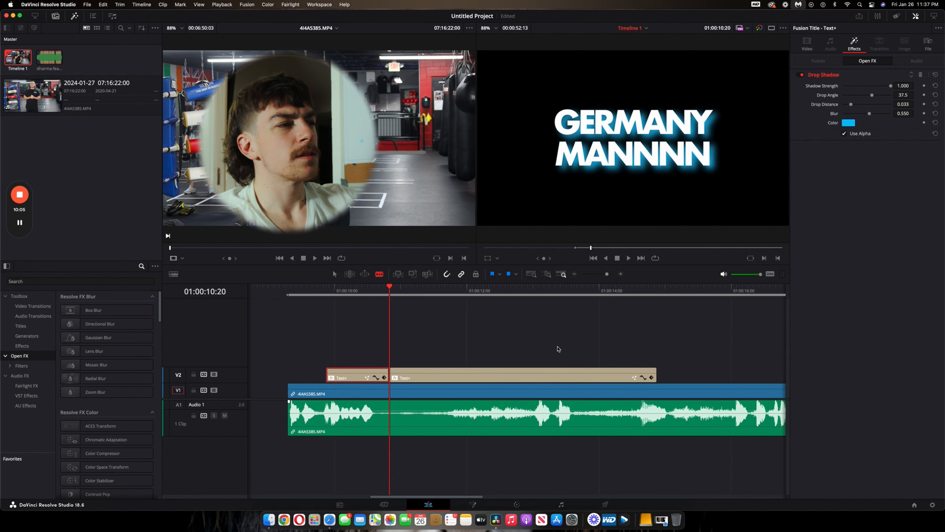
Replace the text of the second Text+ clip on V2 with "BOMBACLATTTT"
click(450, 375)
key(space)
key(space)
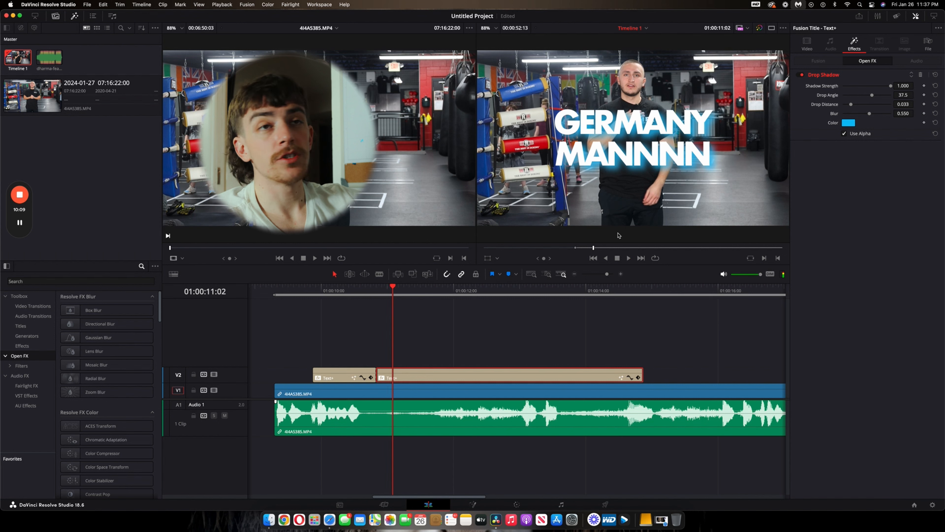
click(807, 47)
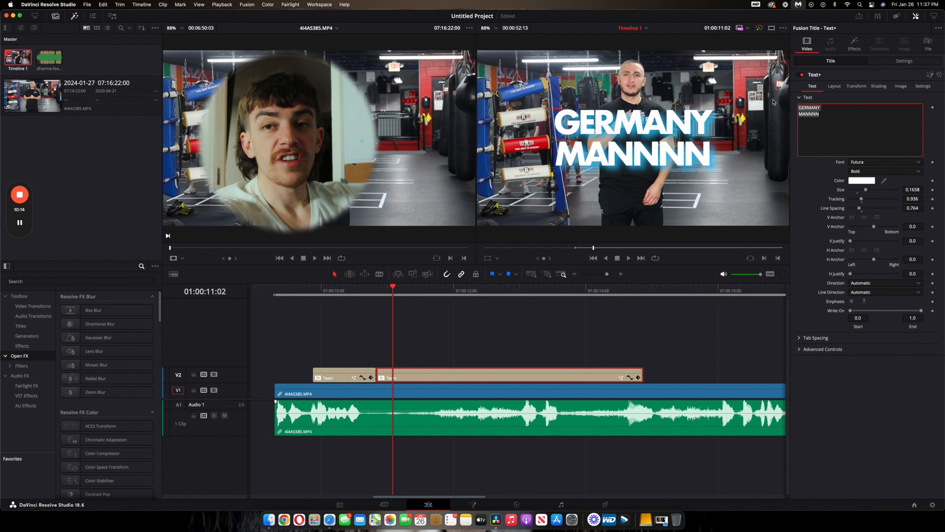
key(super+a)
text(B)
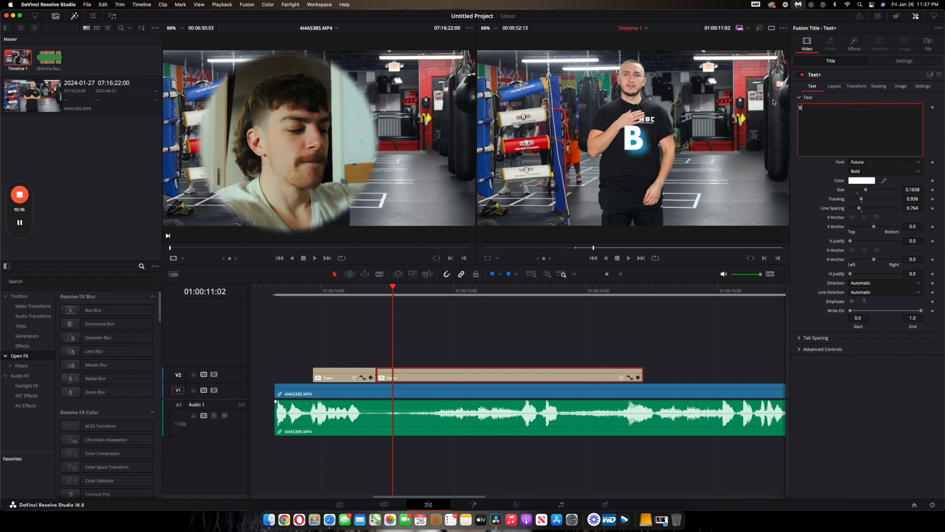
text(OMBACLATTTT)
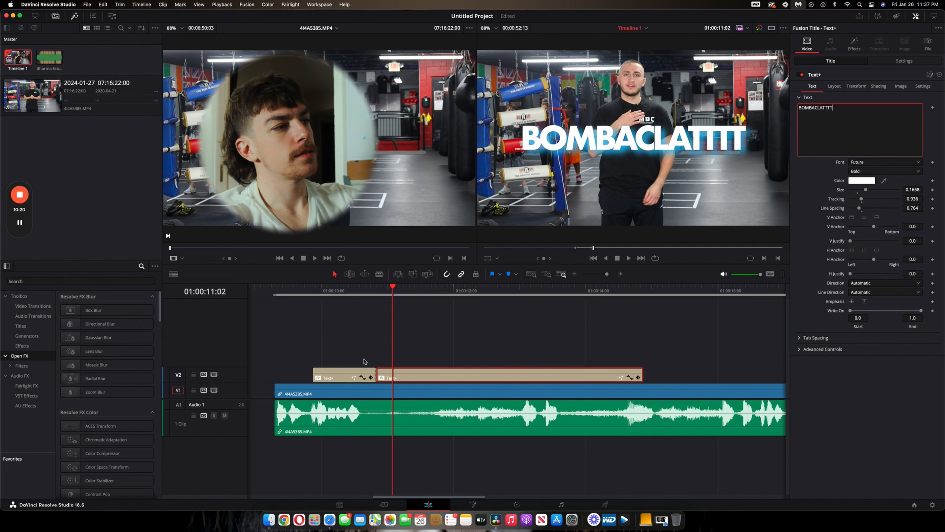
click(361, 377)
click(362, 309)
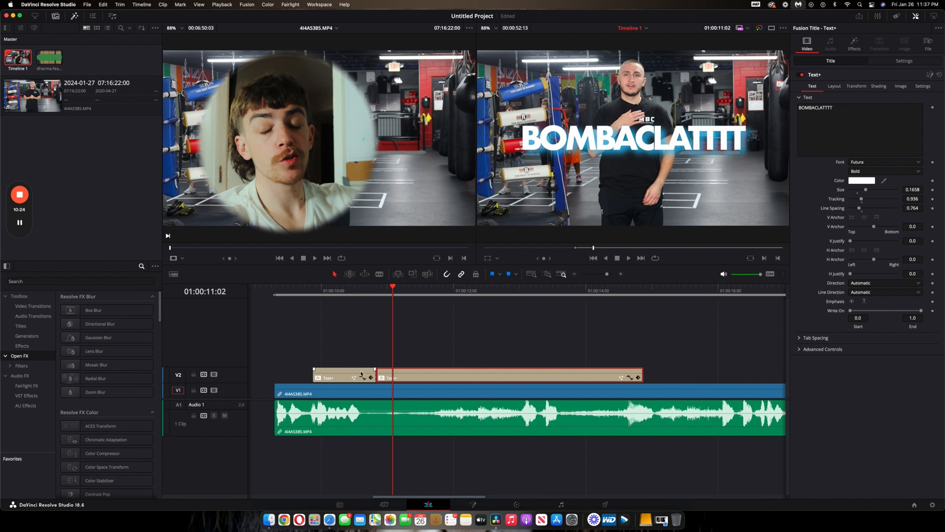
click(361, 374)
click(394, 377)
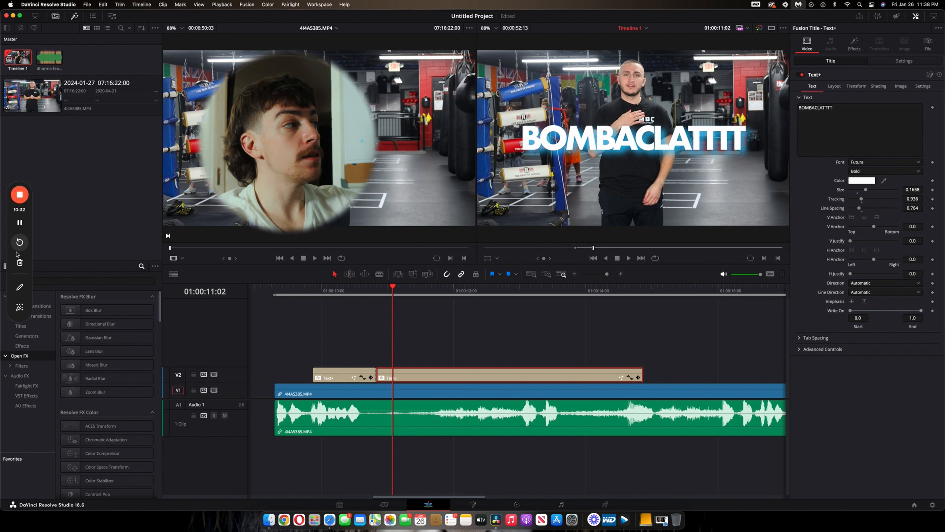
click(20, 289)
mouse_move(39, 310)
mouse_down()
mouse_move(13, 311)
mouse_move(37, 300)
mouse_move(53, 310)
mouse_move(34, 305)
mouse_up()
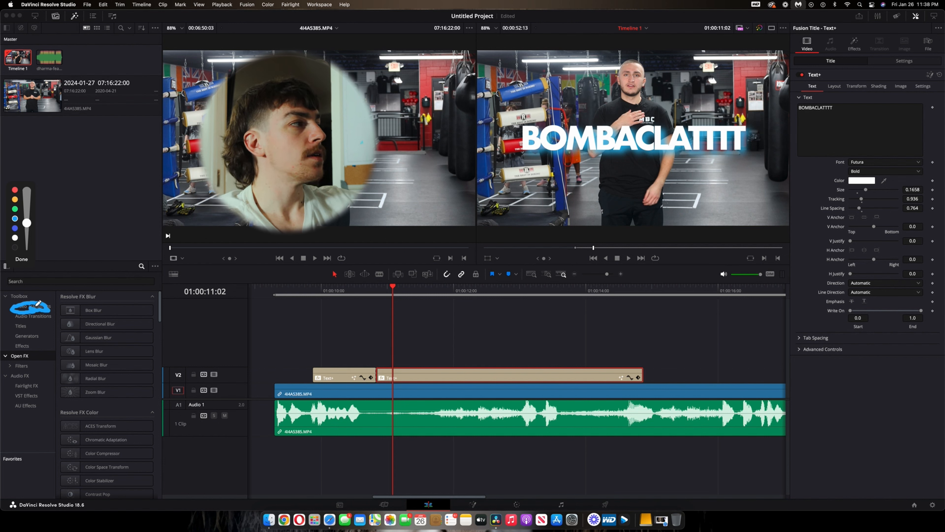
click(27, 260)
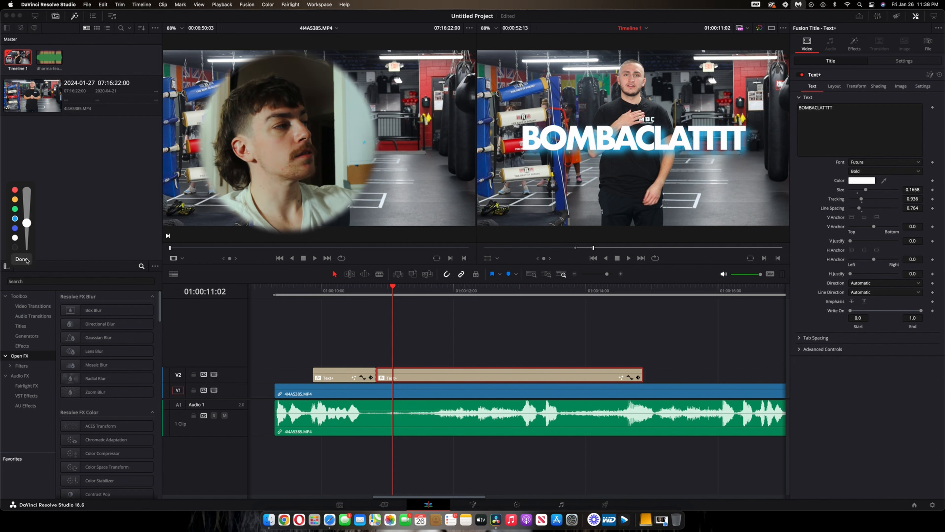
Add the Camera Shake transition from the Fusion video transitions at the cut between the two Text+ clips on V2
click(28, 309)
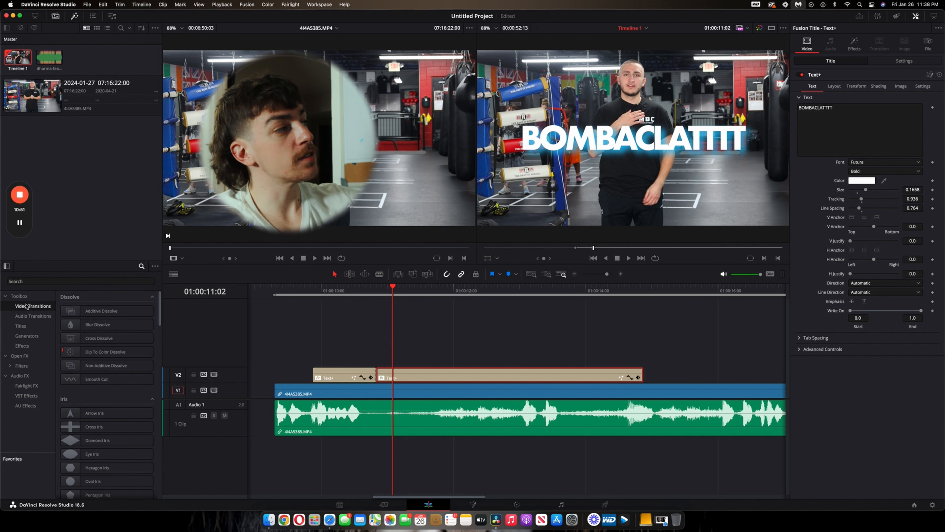
mouse_move(29, 242)
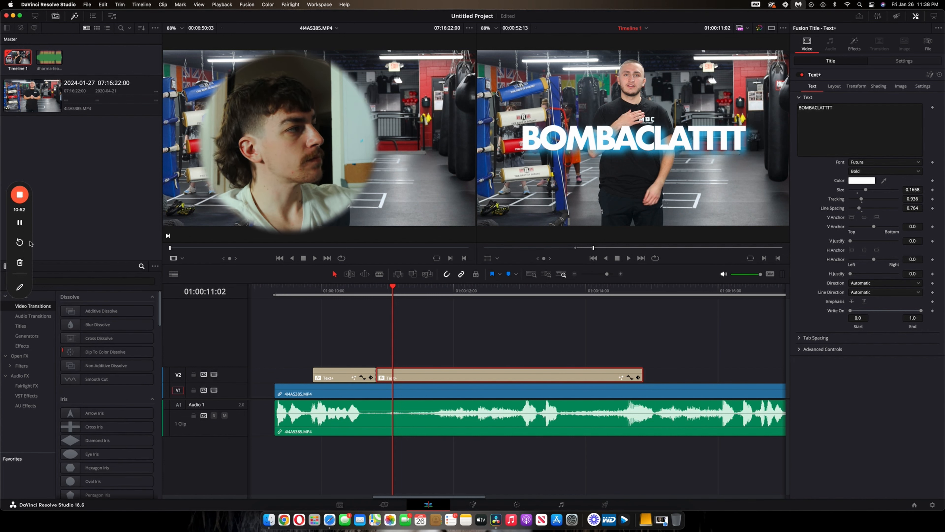
click(21, 288)
mouse_move(32, 308)
mouse_down()
mouse_move(14, 306)
mouse_move(40, 309)
mouse_up()
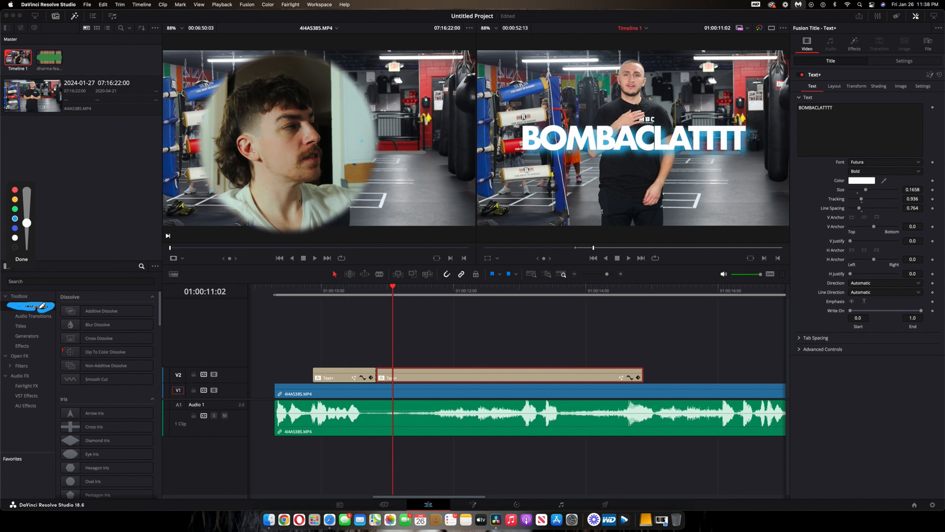
click(23, 261)
scroll(91, 348, down, 6)
scroll(90, 348, down, 10)
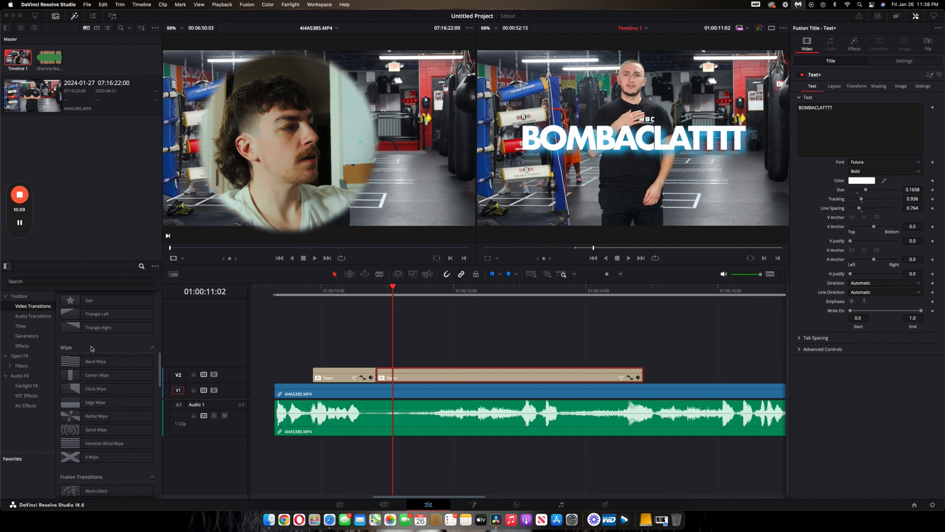
scroll(90, 349, down, 5)
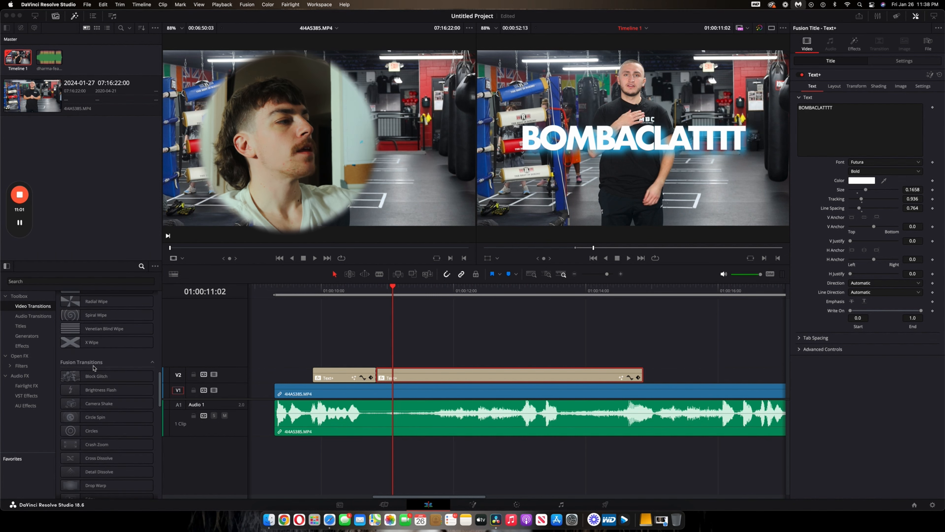
click(100, 403)
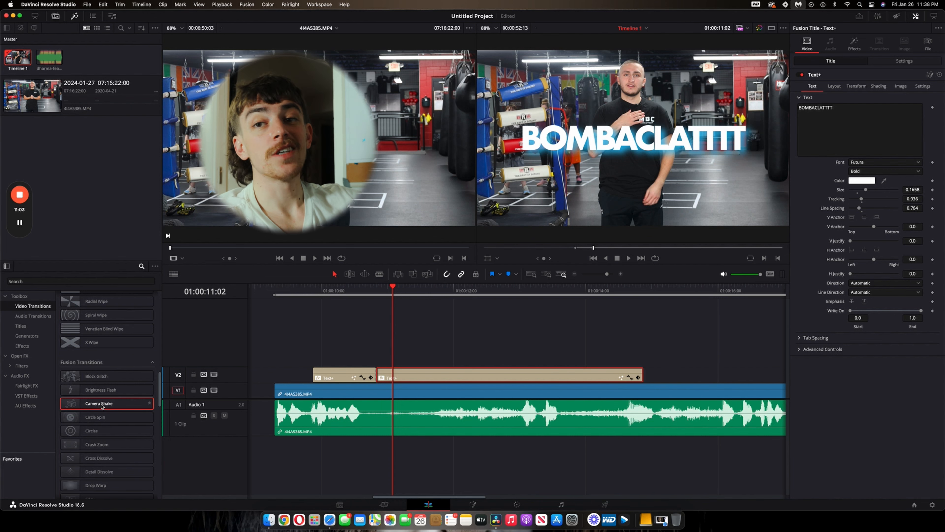
drag(101, 403, 367, 372)
Play the timeline across the Camera Shake transition to preview the change between the two titles
click(341, 292)
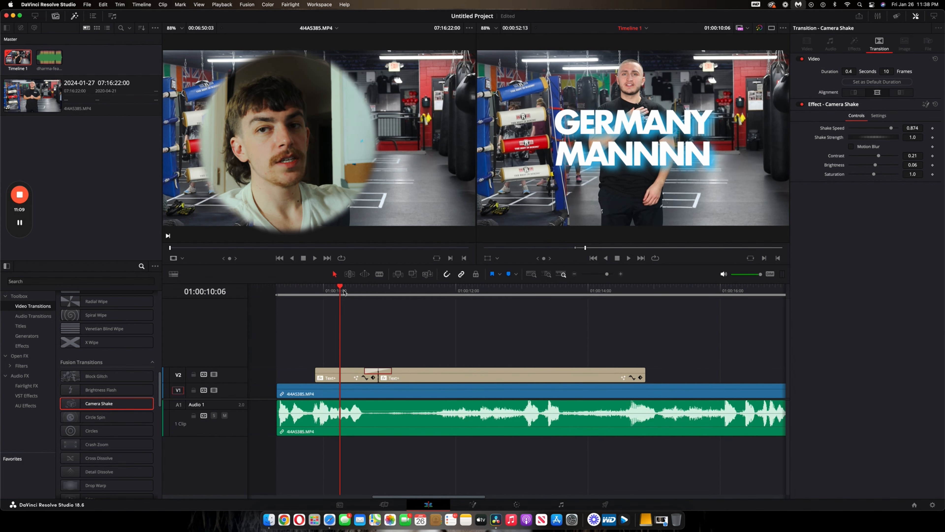
key(space)
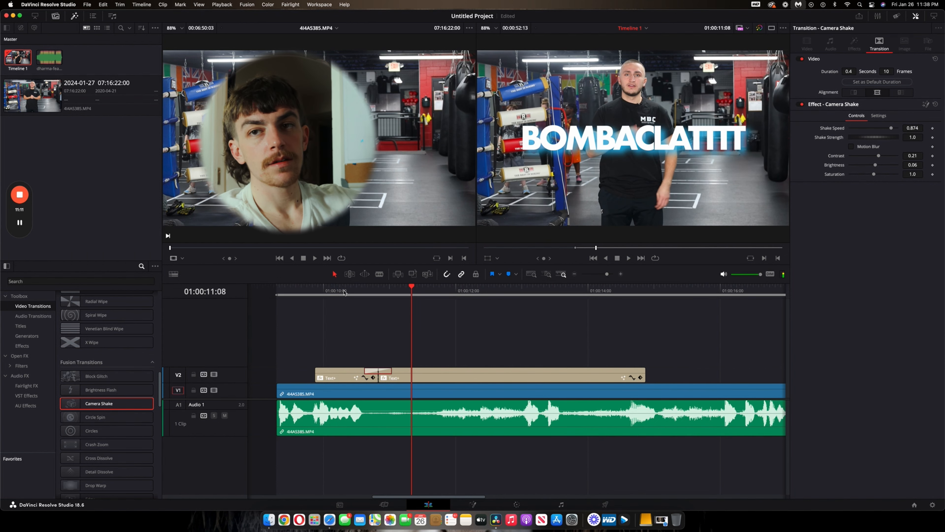
click(363, 294)
key(space)
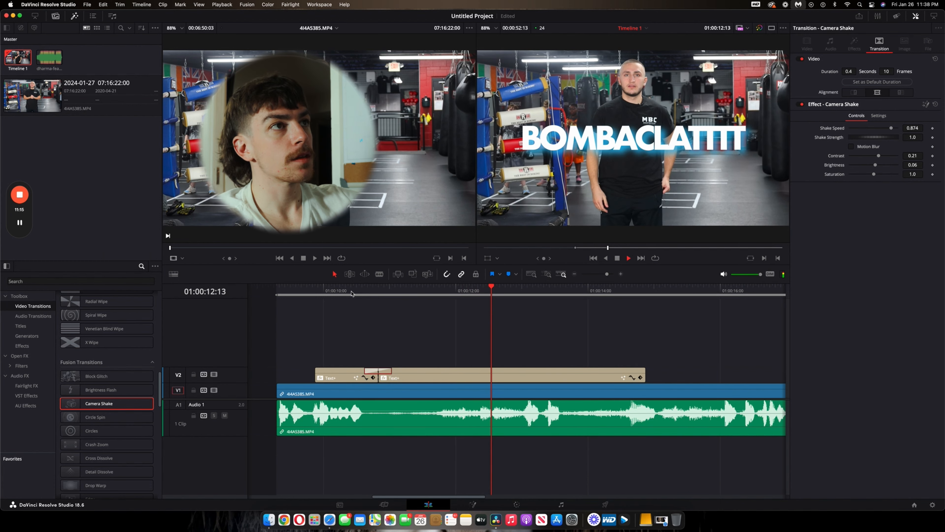
click(357, 297)
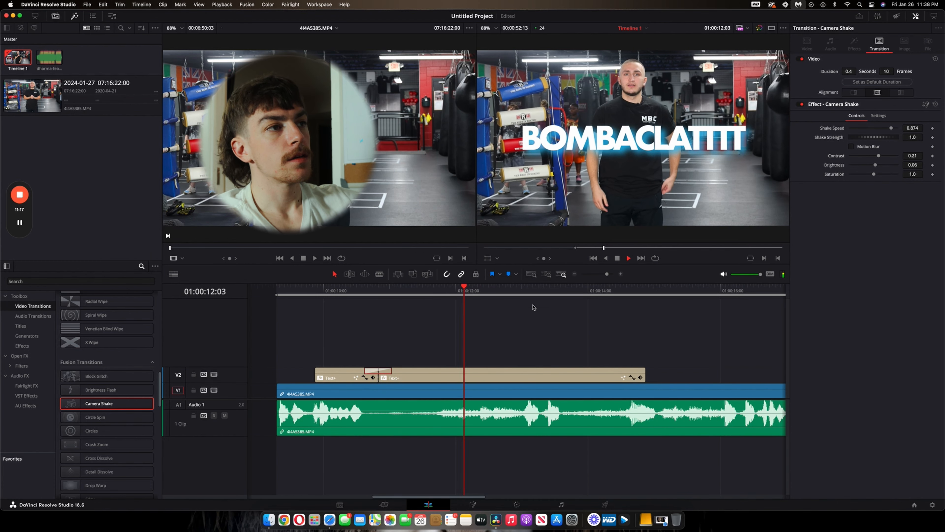
key(space)
Try the Circle Spin transition at the end of the second Text+ clip on V2, preview it and delete it
drag(607, 276, 605, 277)
scroll(577, 335, right, 5)
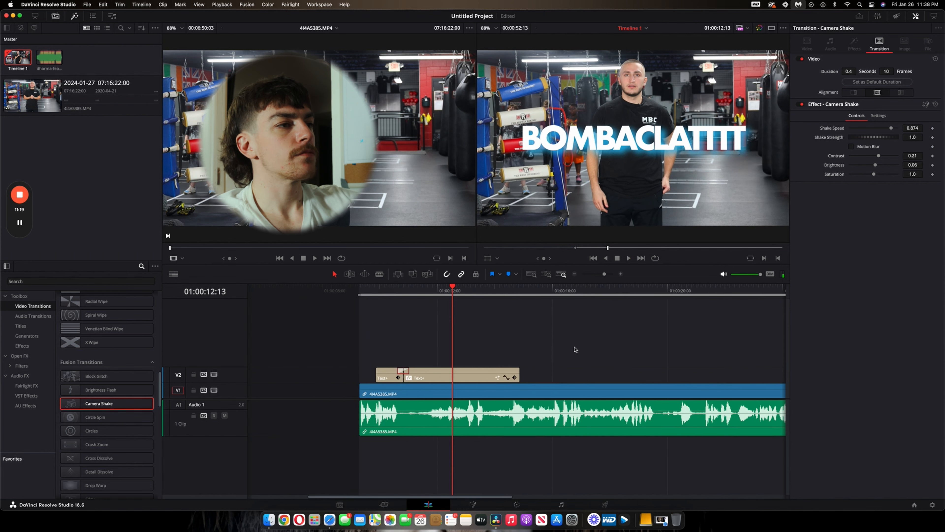
drag(95, 416, 452, 376)
click(443, 290)
key(space)
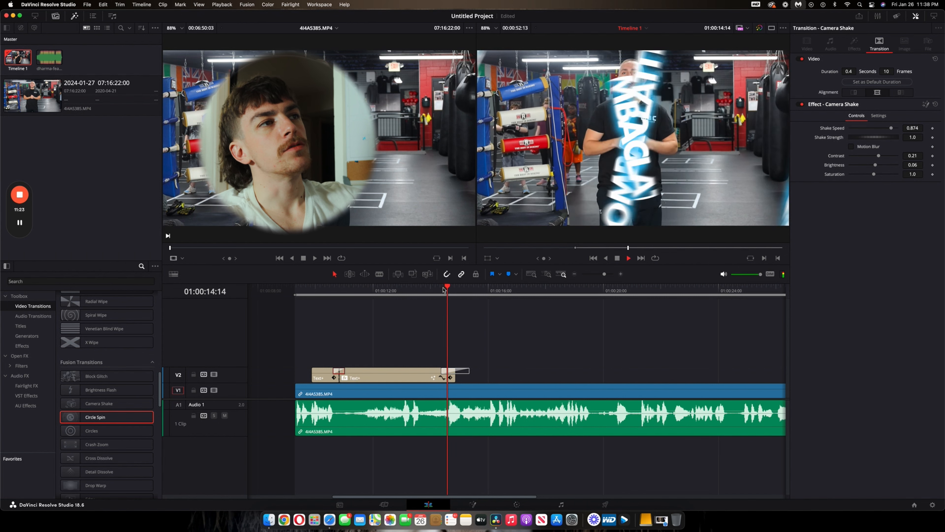
key(space)
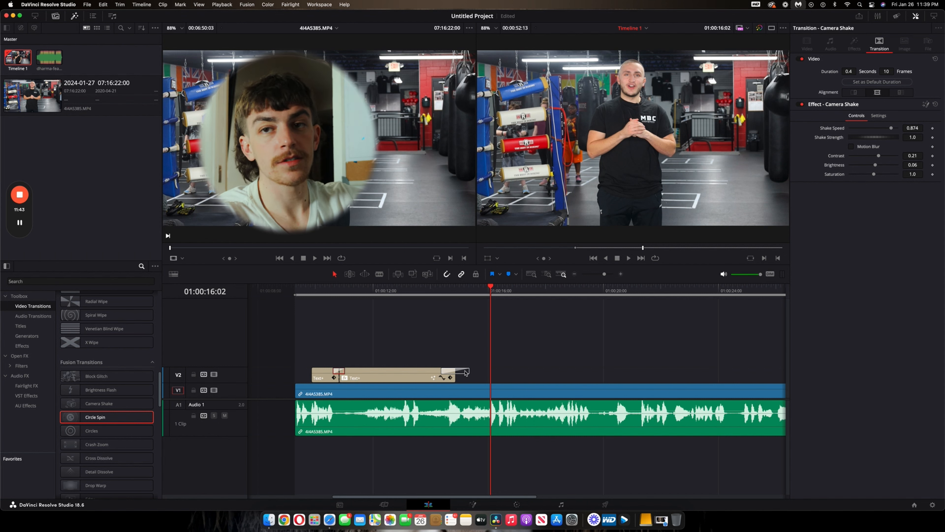
drag(465, 372, 465, 372)
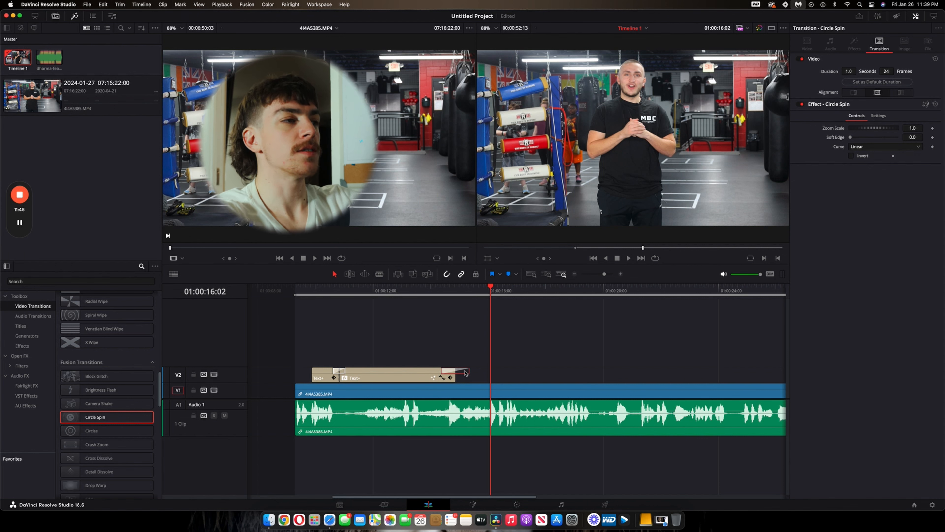
key(BackSpace)
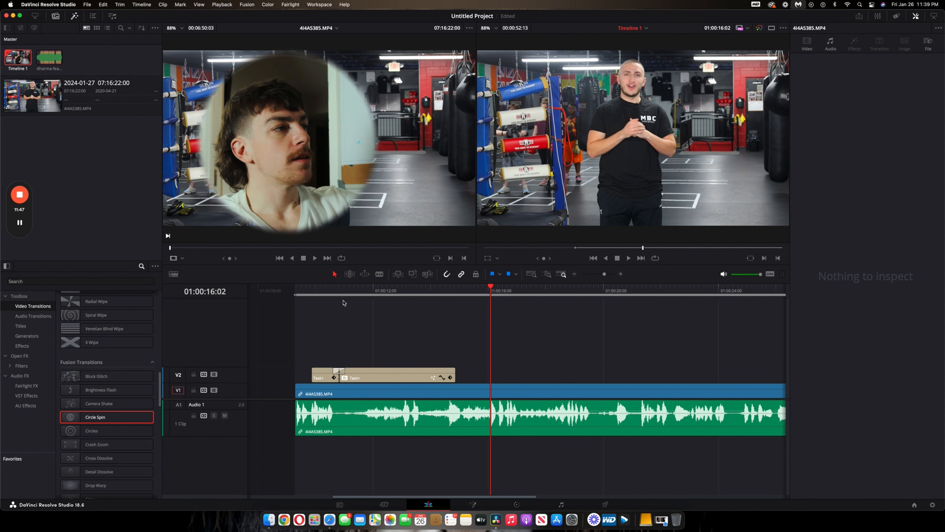
Play the footage around 01:00:18 several times to listen to the speaker's audio
click(468, 298)
key(space)
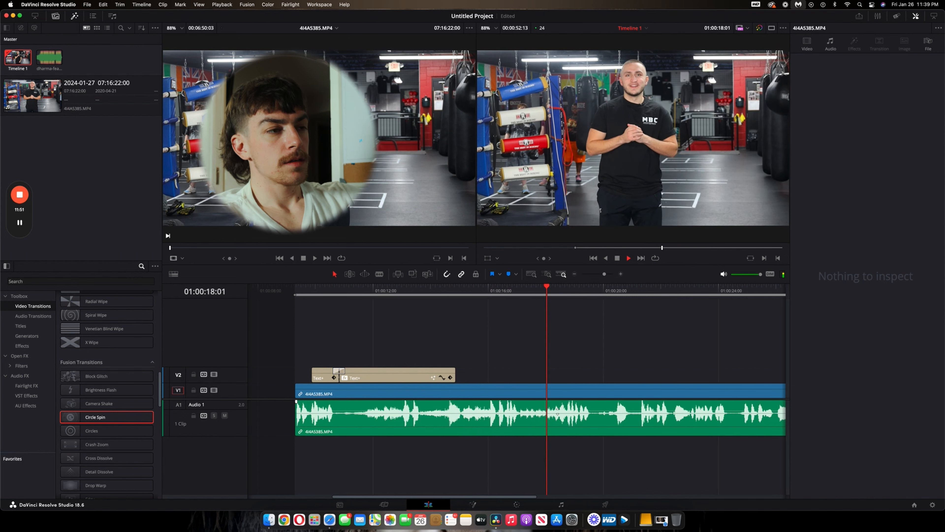
key(space)
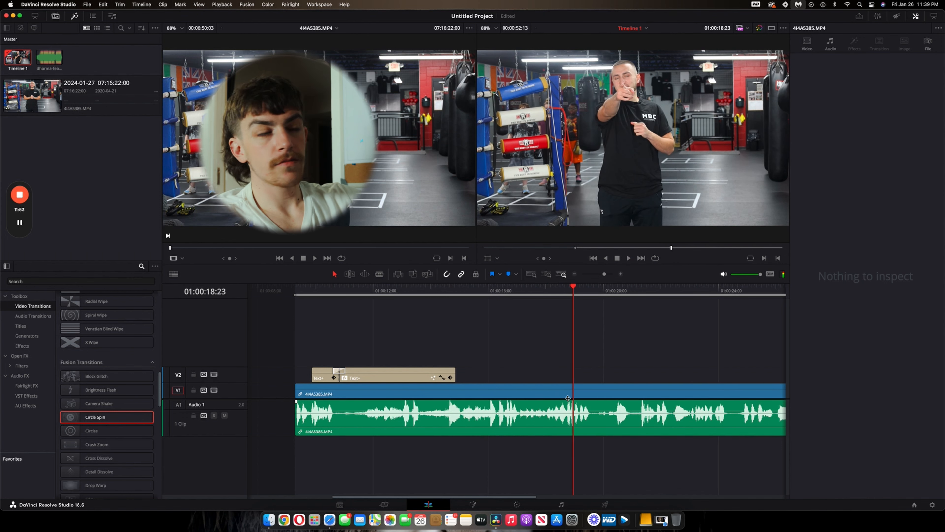
click(557, 295)
key(space)
key(space)
click(556, 295)
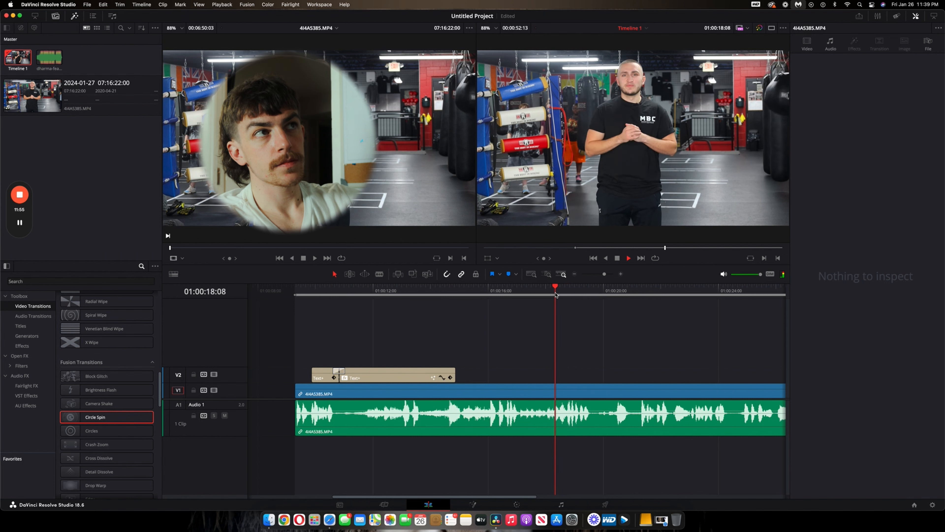
key(space)
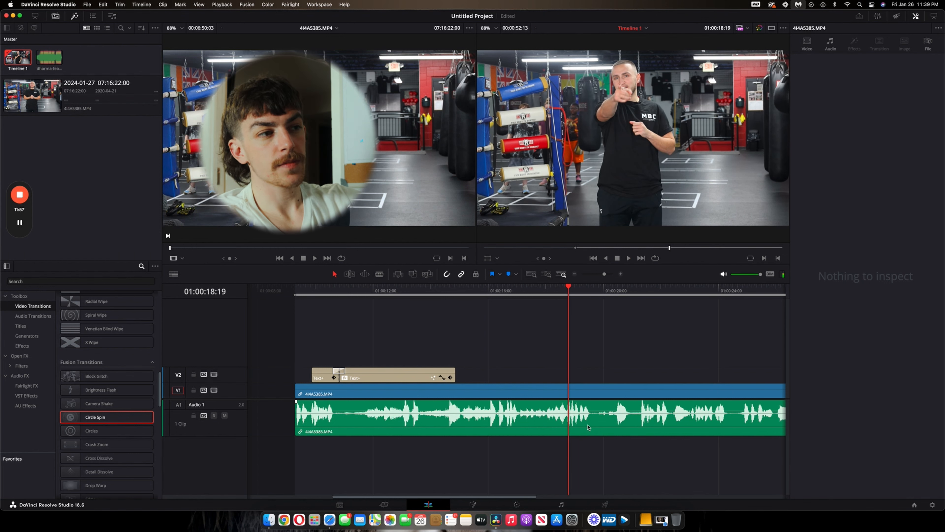
Select only the A1 audio clip, without its linked video on V1
click(588, 426)
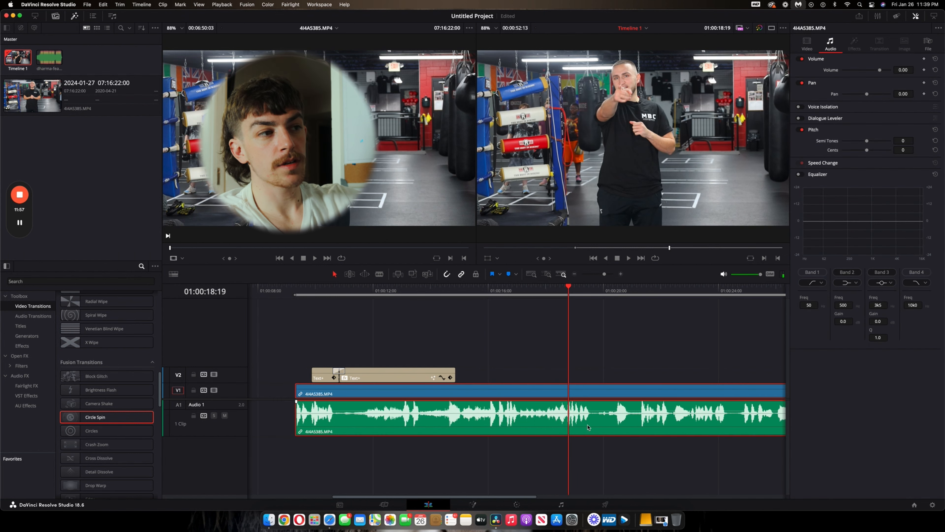
click(515, 358)
click(519, 417)
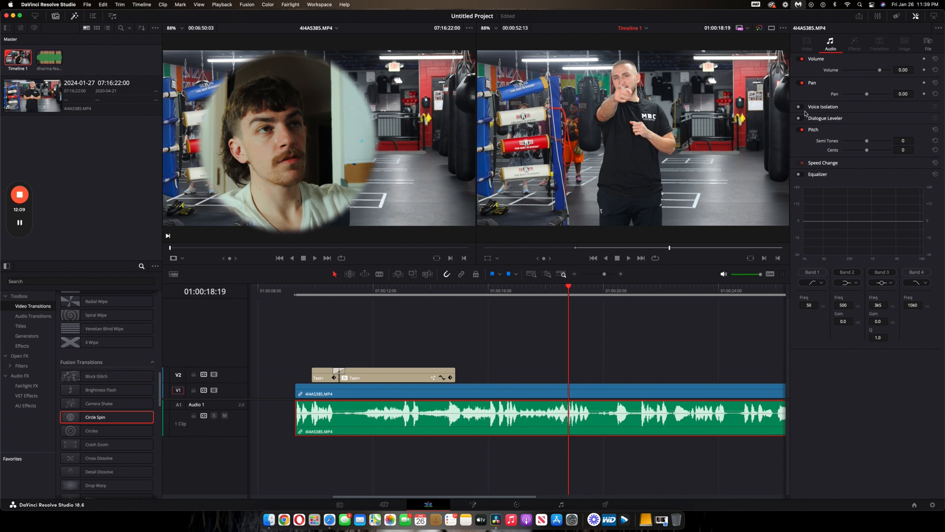
mouse_move(20, 223)
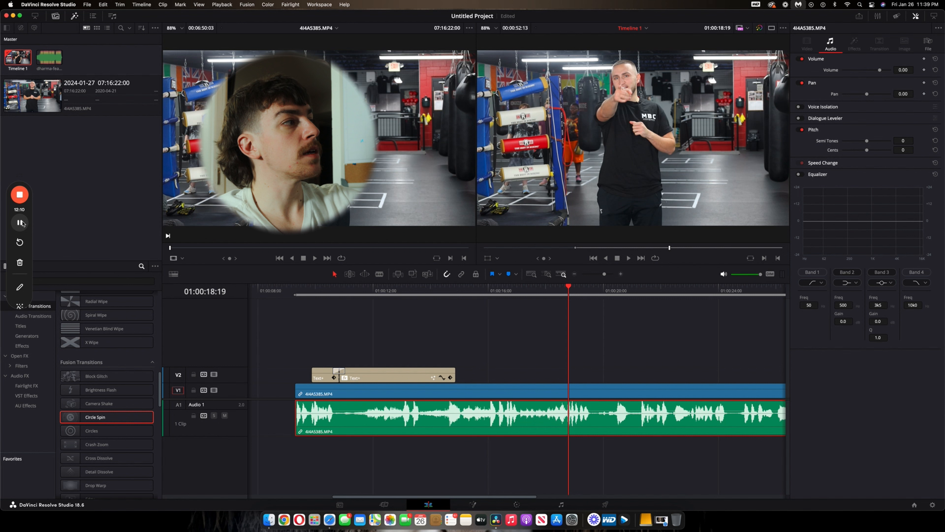
click(19, 287)
mouse_move(853, 112)
mouse_down()
mouse_move(833, 114)
mouse_move(815, 97)
mouse_move(838, 114)
mouse_up()
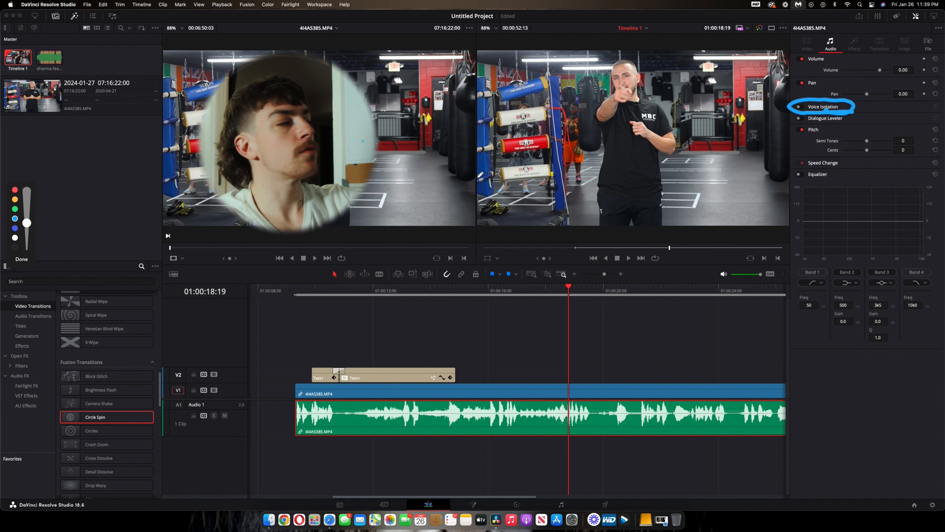
click(21, 259)
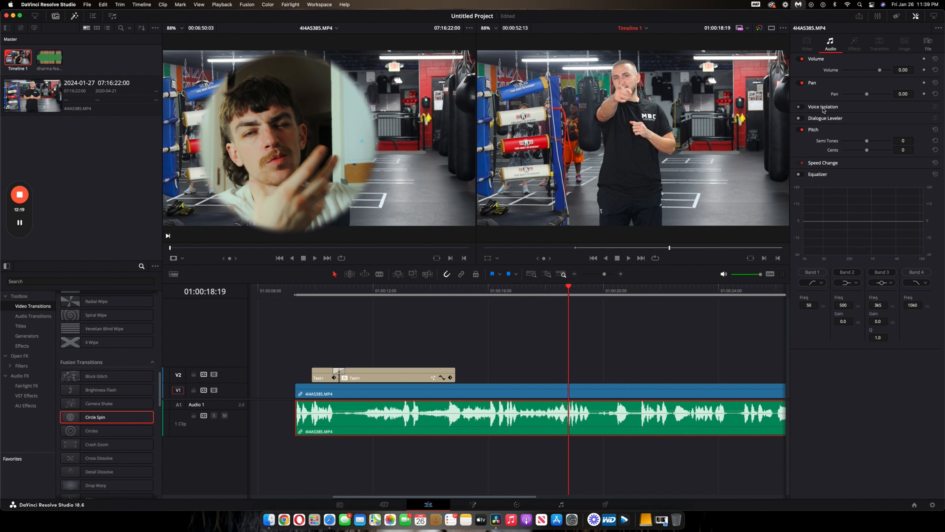
Enable Voice Isolation on the A1 audio clip with an amount of 21 and play the result
click(823, 108)
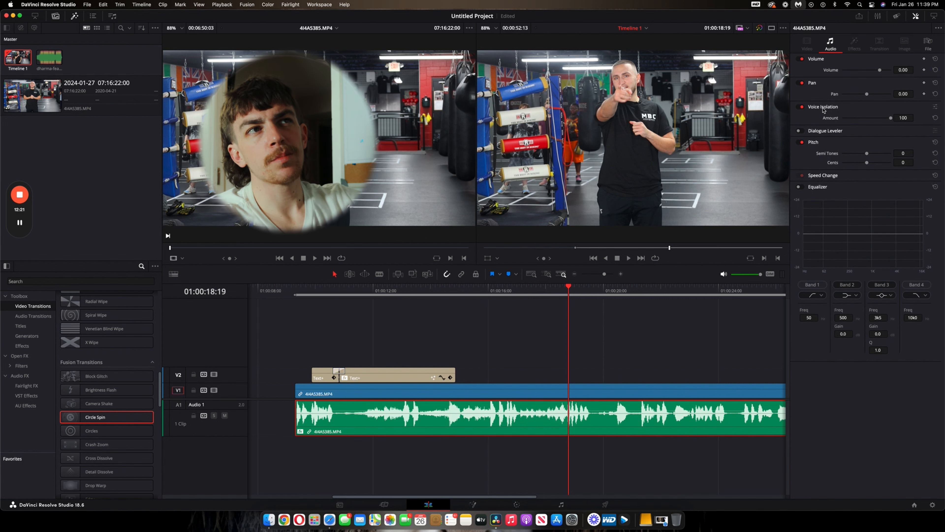
click(849, 118)
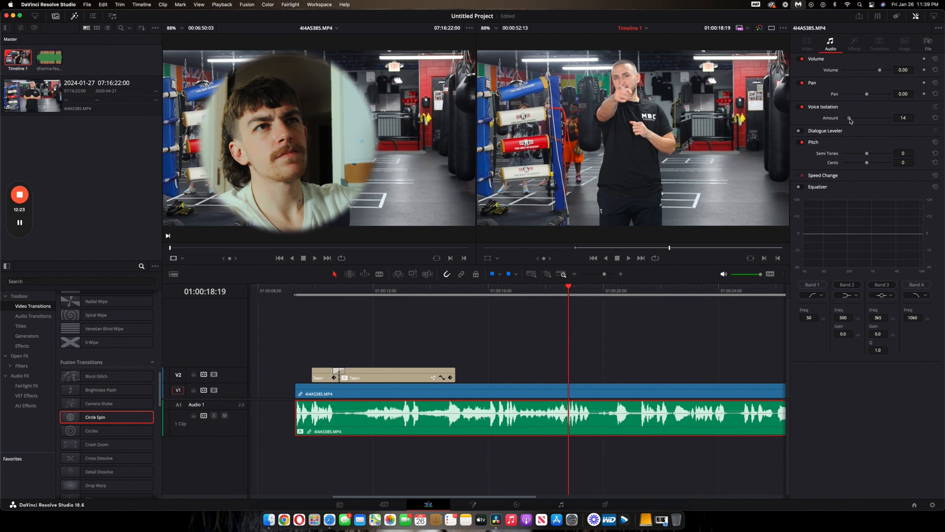
key(space)
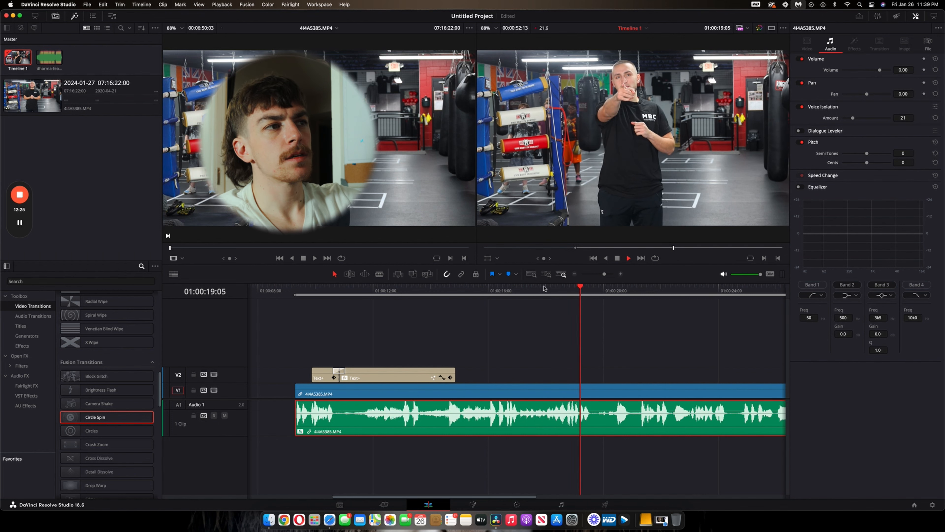
Set the Voice Isolation amount of the A1 audio clip to 40 and replay the footage around 01:00:18
click(544, 291)
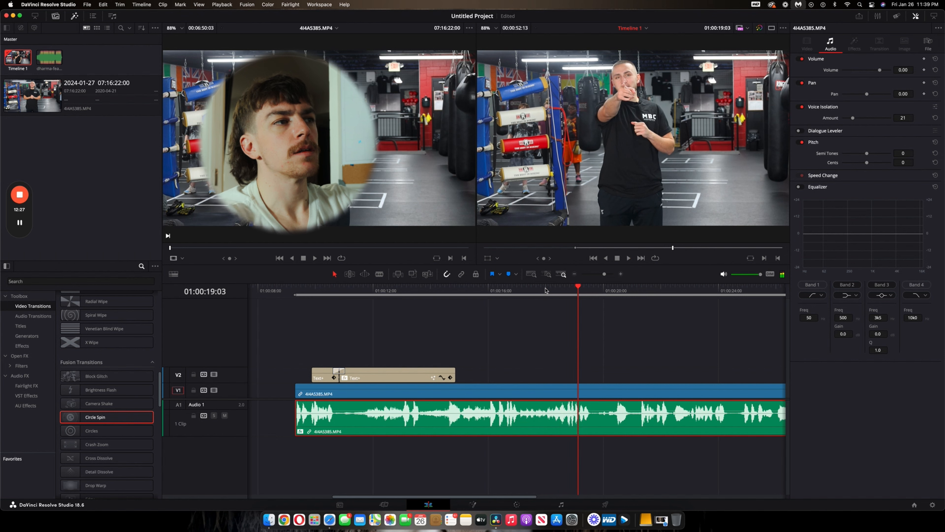
click(545, 290)
key(space)
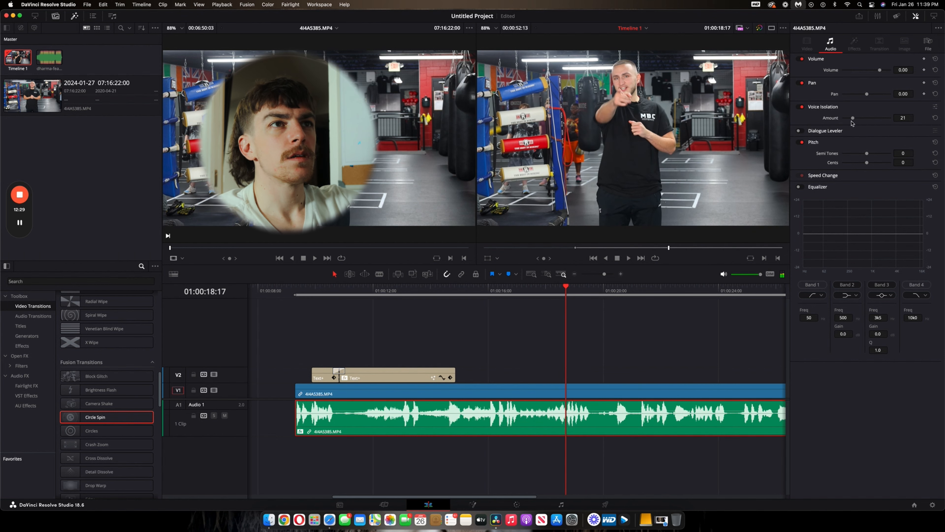
drag(852, 122, 861, 121)
key(space)
click(546, 295)
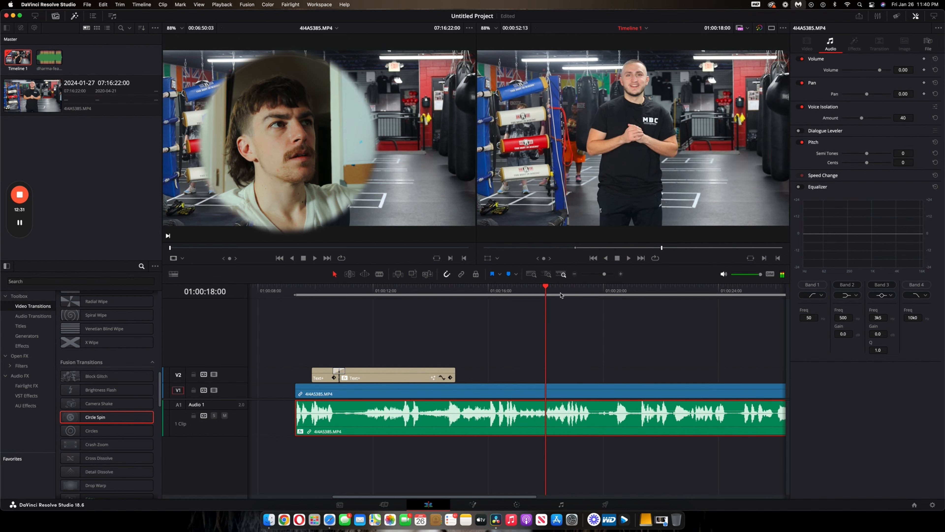
key(space)
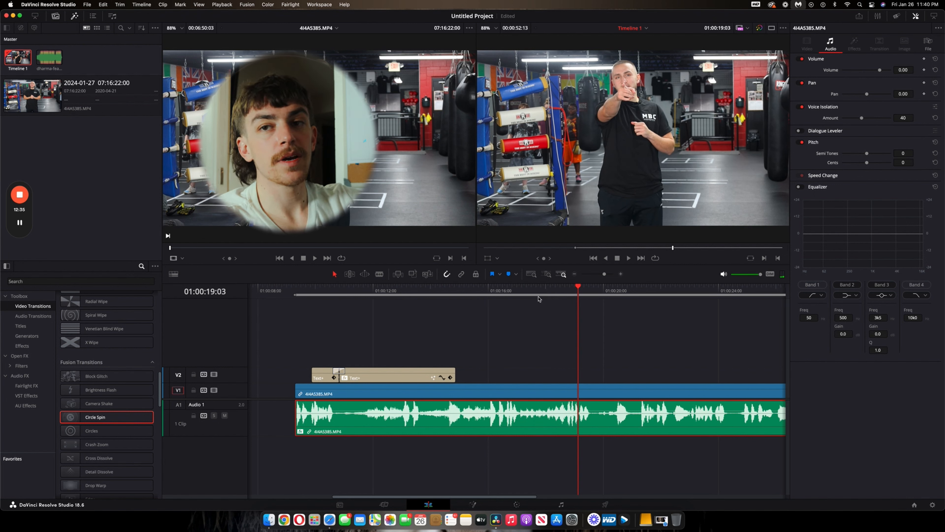
click(524, 295)
key(space)
key(space)
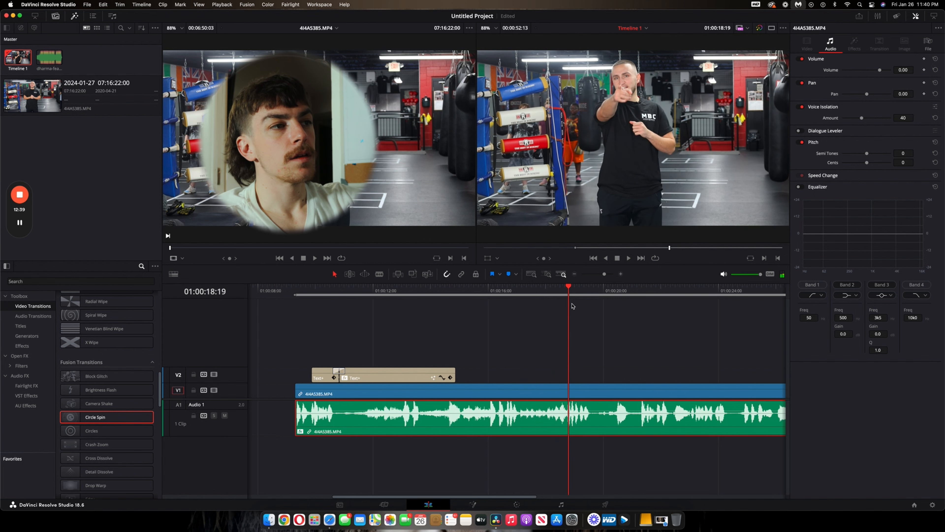
Cut the A1 audio at about 01:00:17 and 01:00:18:17, delete the piece between the cuts and play the result
click(565, 293)
click(570, 293)
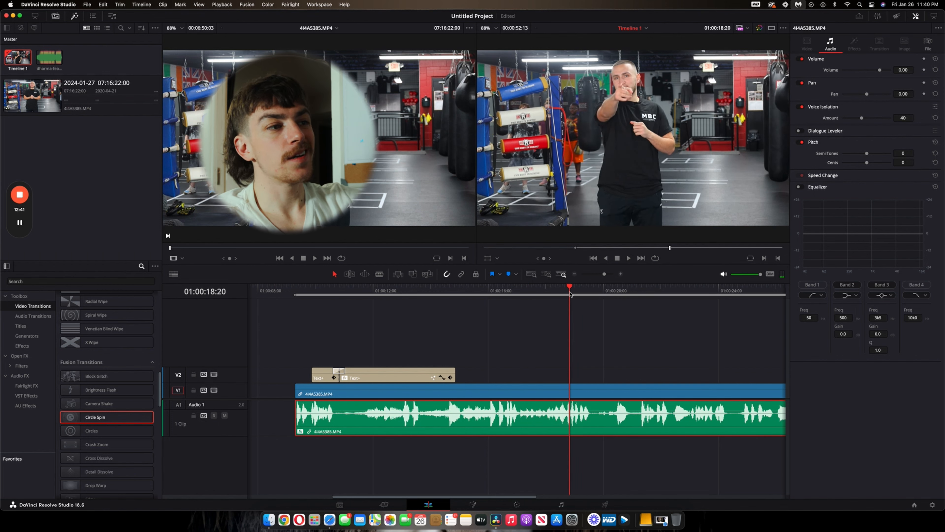
key(b)
click(566, 424)
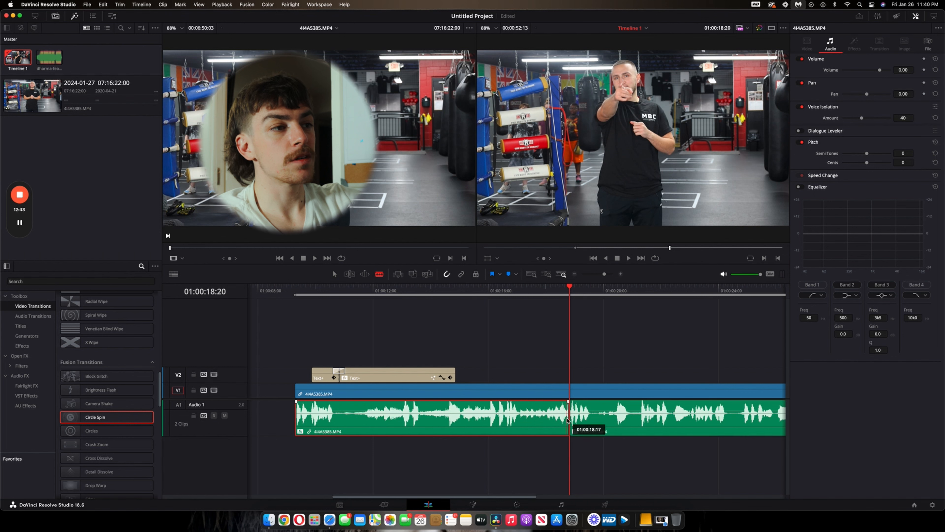
click(521, 414)
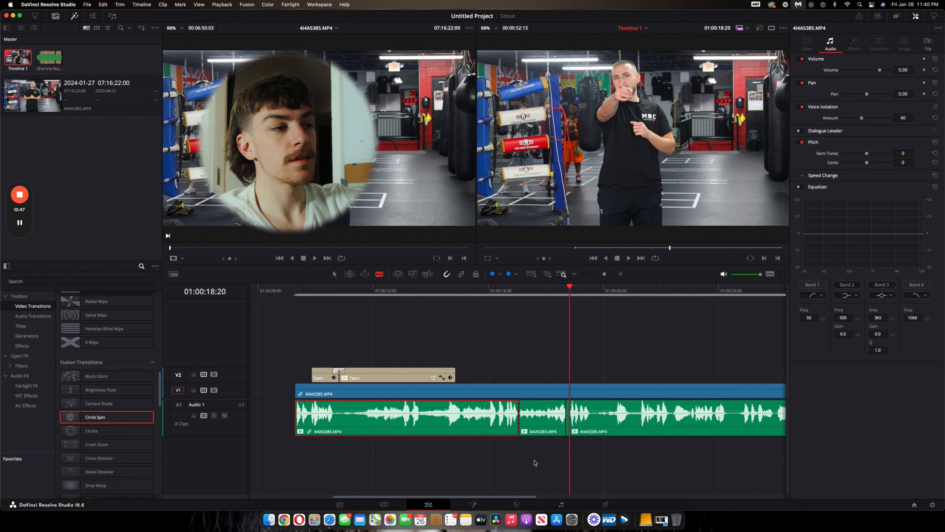
drag(548, 452, 567, 432)
key(Delete)
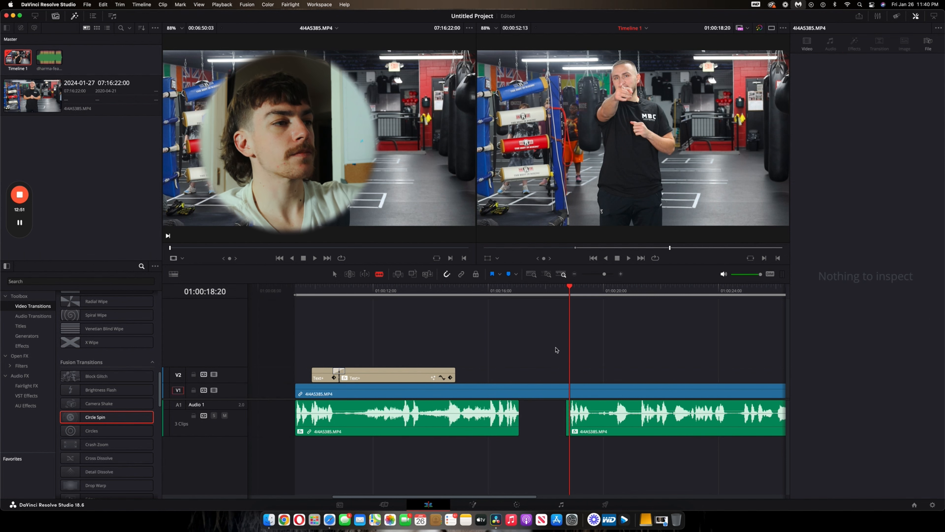
click(550, 291)
key(space)
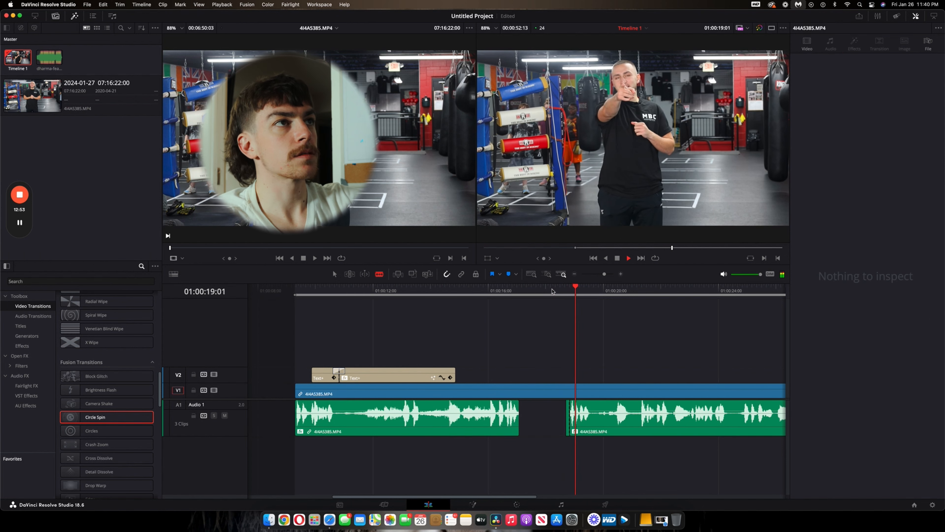
key(space)
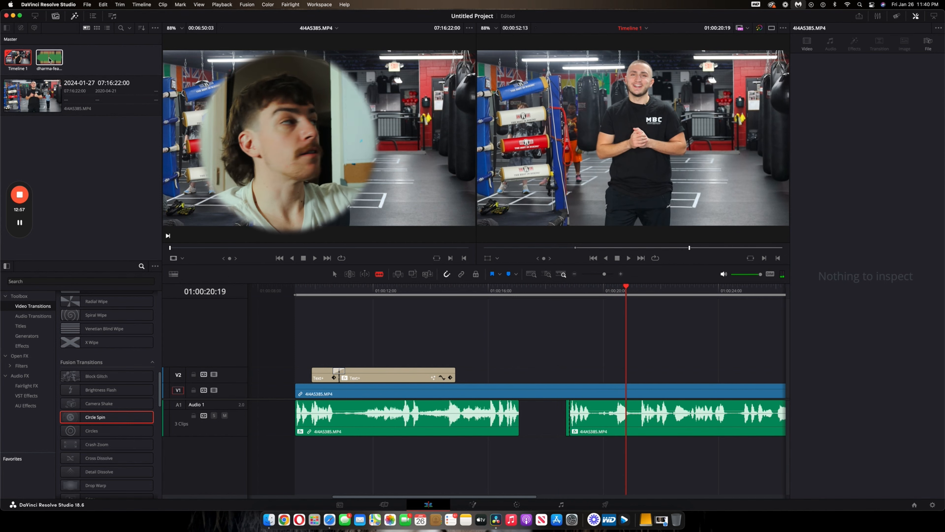
Add the dharma-feat-soul-food-horns music on a new Audio 2 track and lower its volume to -17.71 dB
drag(52, 61, 493, 445)
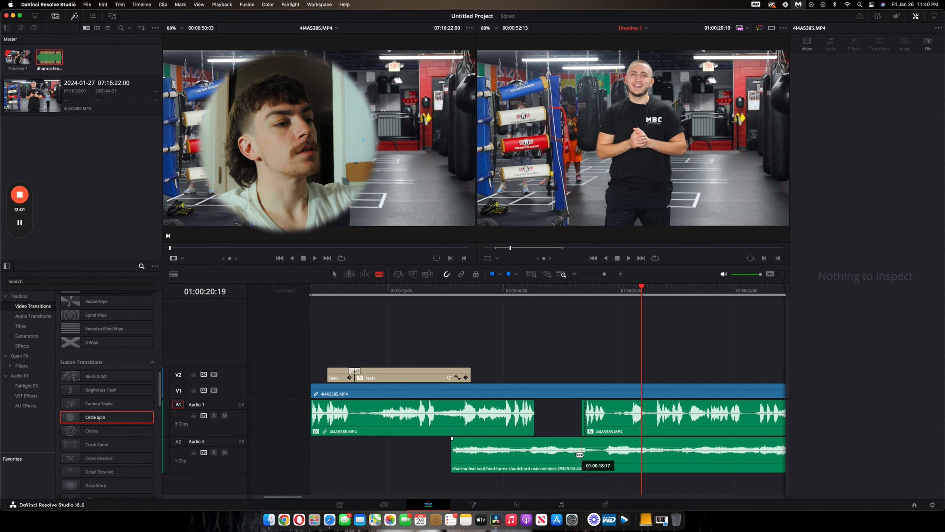
key(a)
click(577, 453)
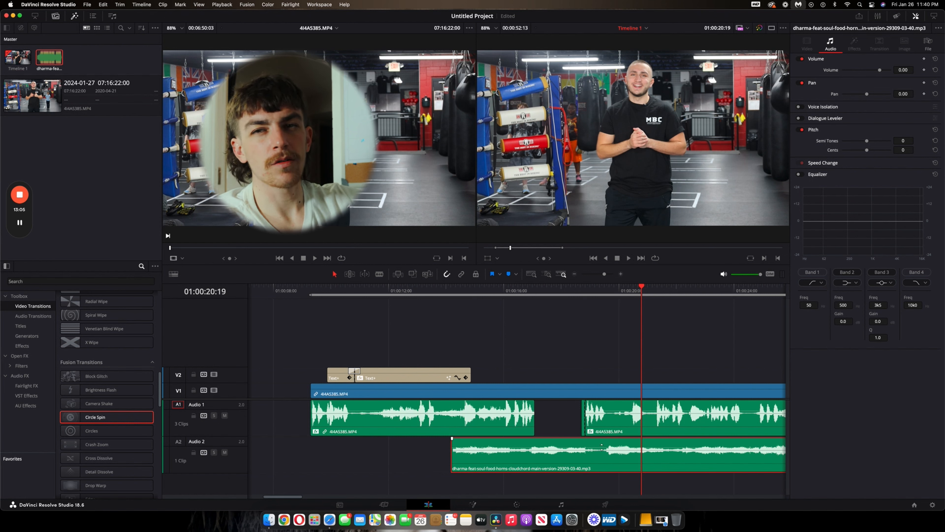
drag(602, 449, 604, 444)
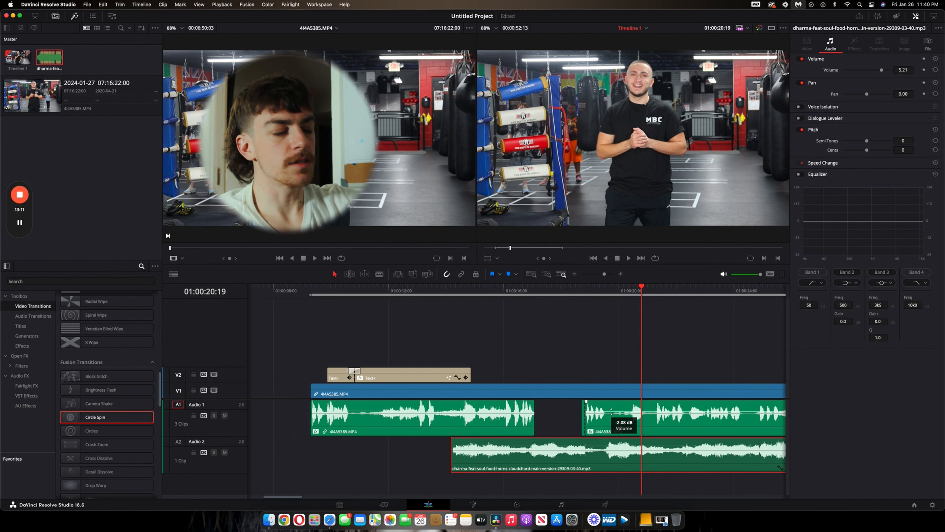
drag(594, 446, 595, 462)
Play the timeline from 01:00:18:20 to hear the speech together with the background music
click(588, 288)
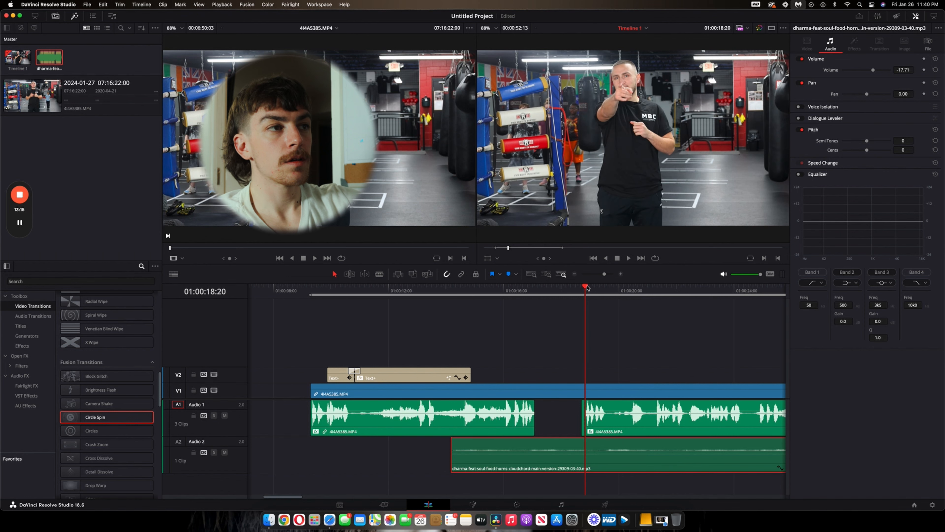
key(XF86AudioRaiseVolume)
key(space)
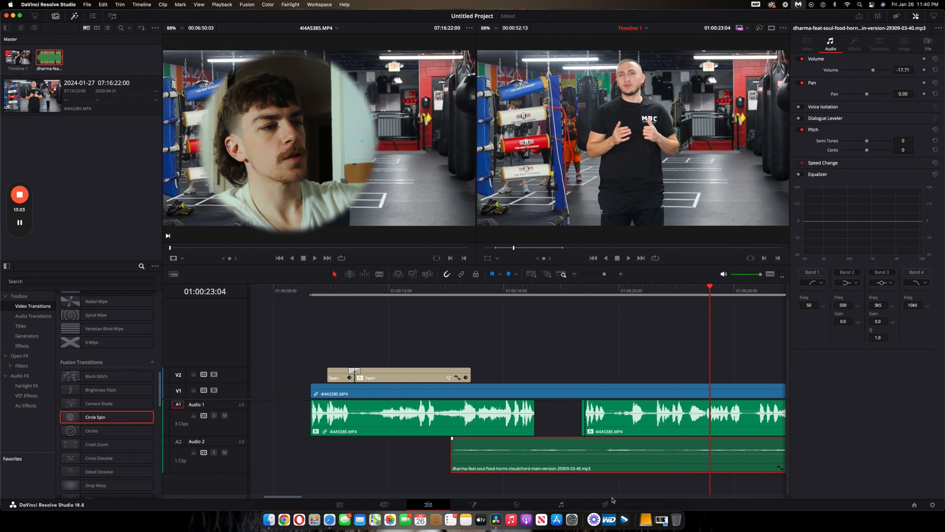
Set the timeline's out point at the end of the V1 clip, at 01:00:30:07
scroll(635, 464, right, 5)
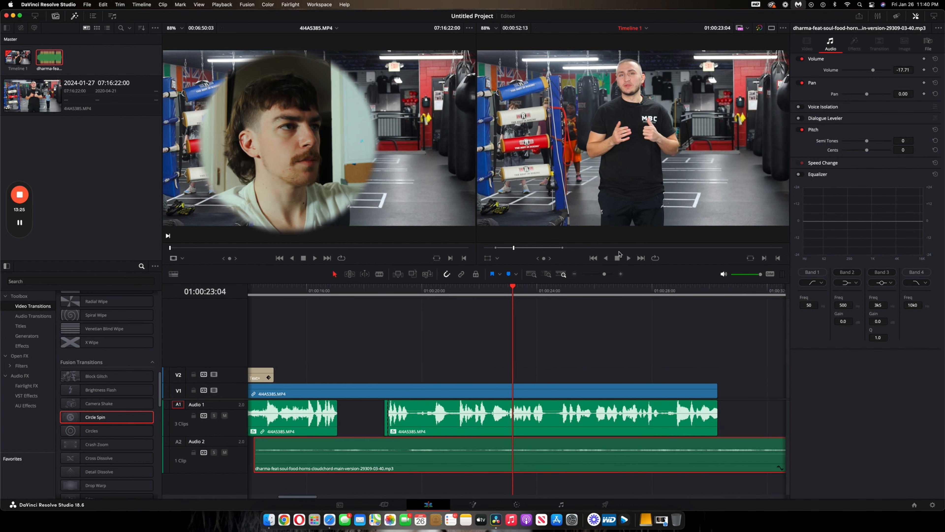
click(718, 292)
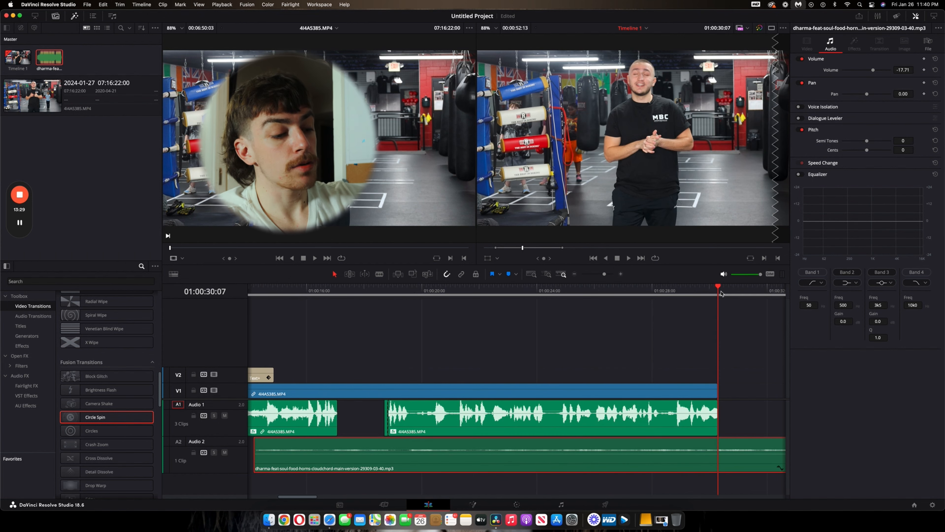
key(o)
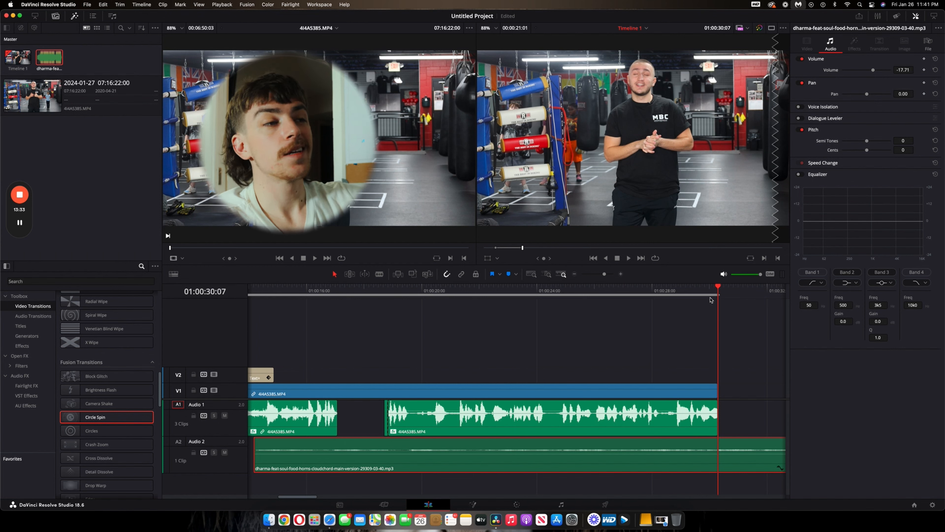
Create subtitles from the audio with Auto language, the Subtitle Default preset, 42 characters per line and single lines
drag(605, 274, 602, 276)
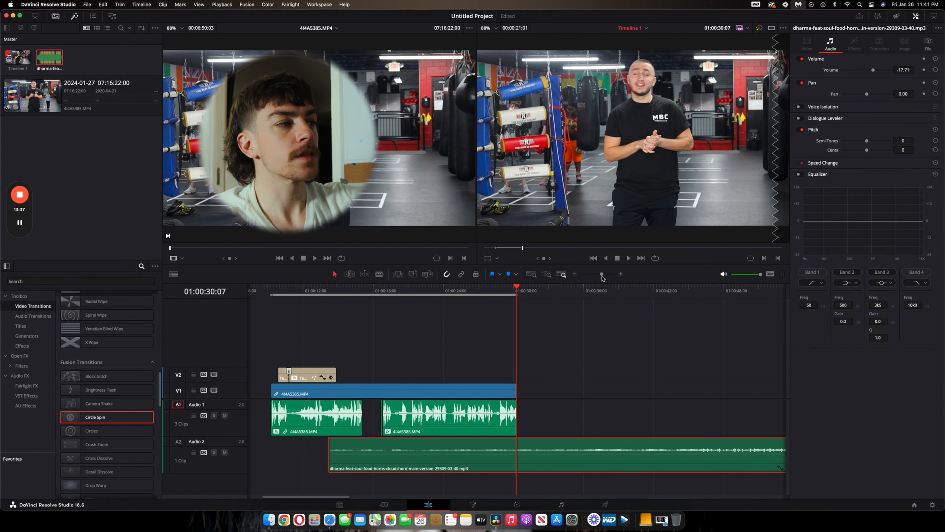
click(141, 5)
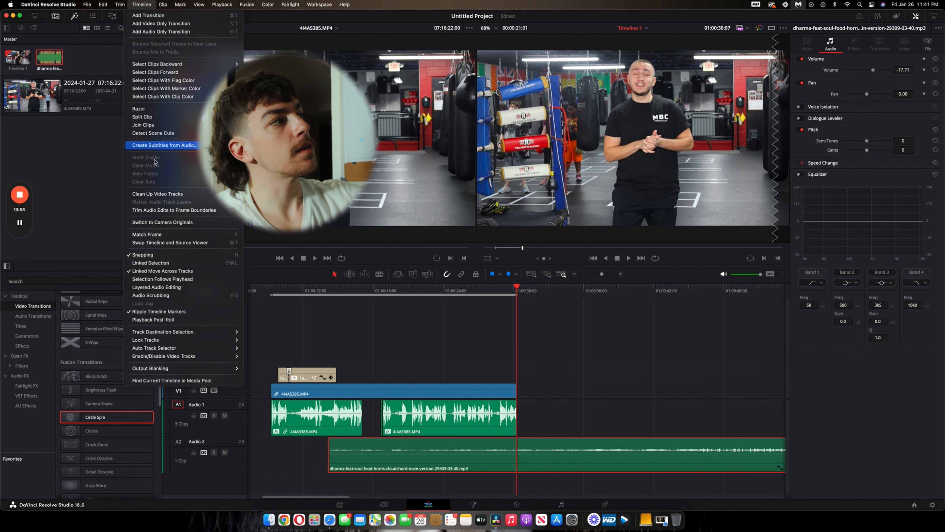
click(162, 148)
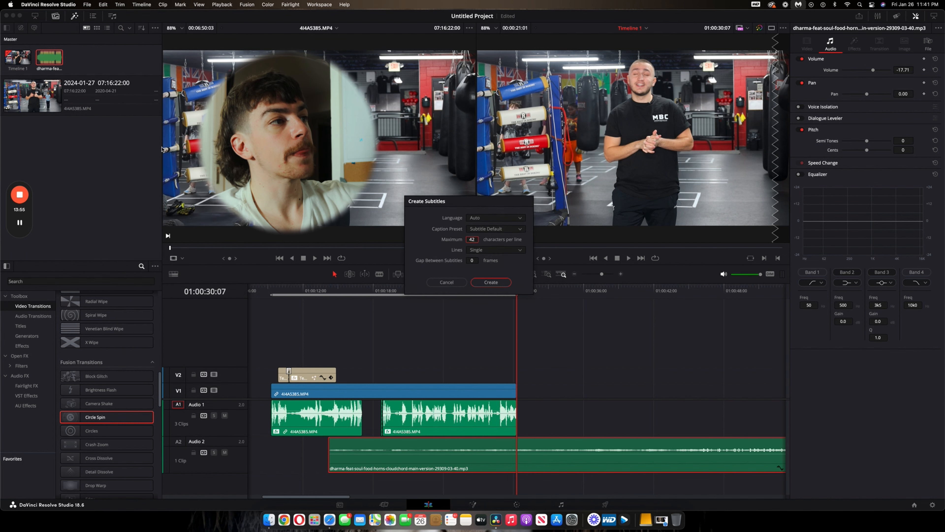
click(491, 282)
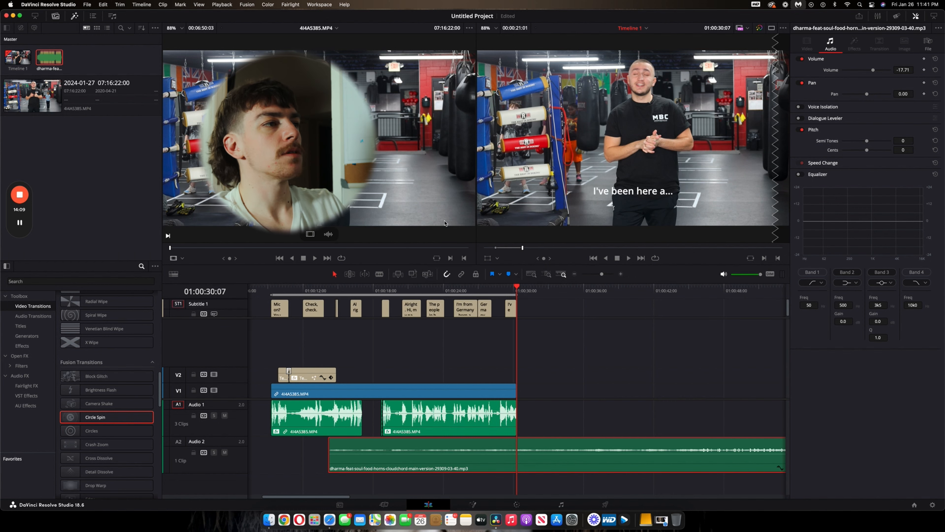
Check the generated subtitles in the viewer at several points between 01:00:12 and 01:00:23
click(434, 291)
click(403, 292)
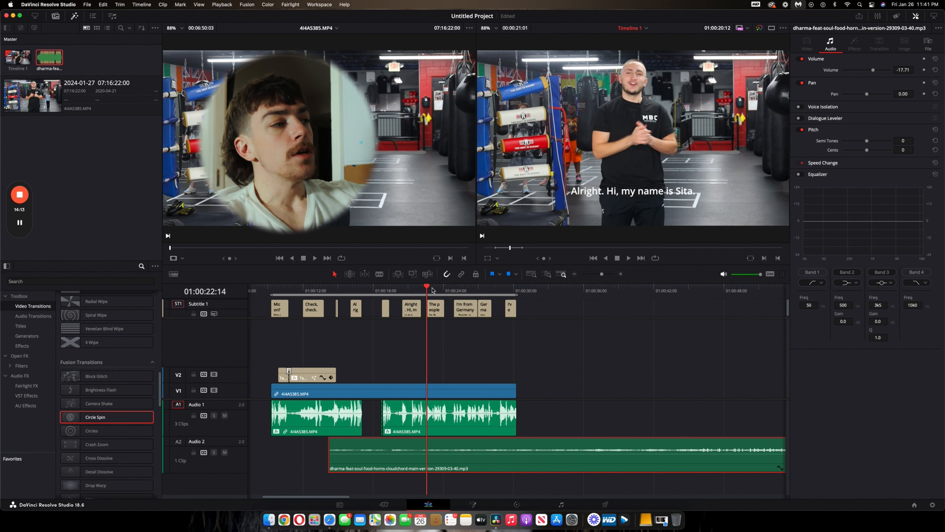
click(430, 290)
click(302, 290)
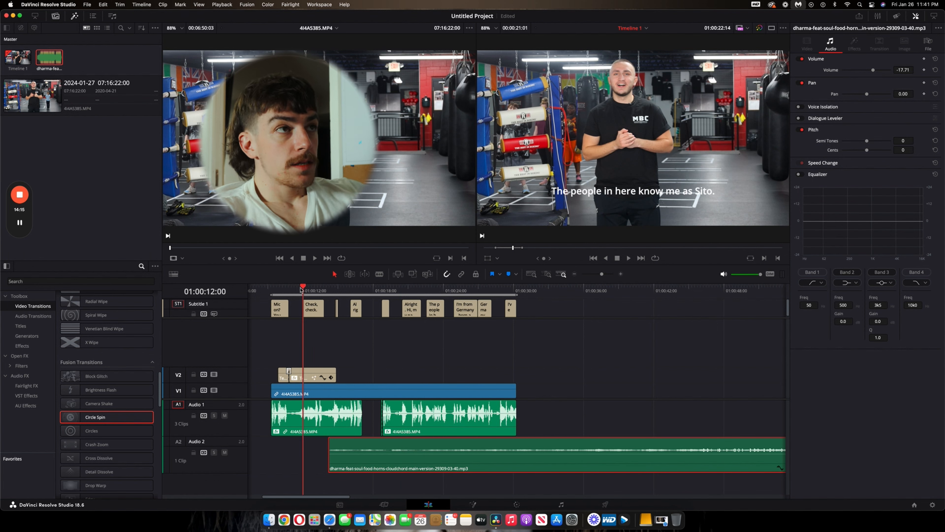
Delete both Text+ title clips and the transition between them from V2
drag(321, 339, 276, 370)
key(BackSpace)
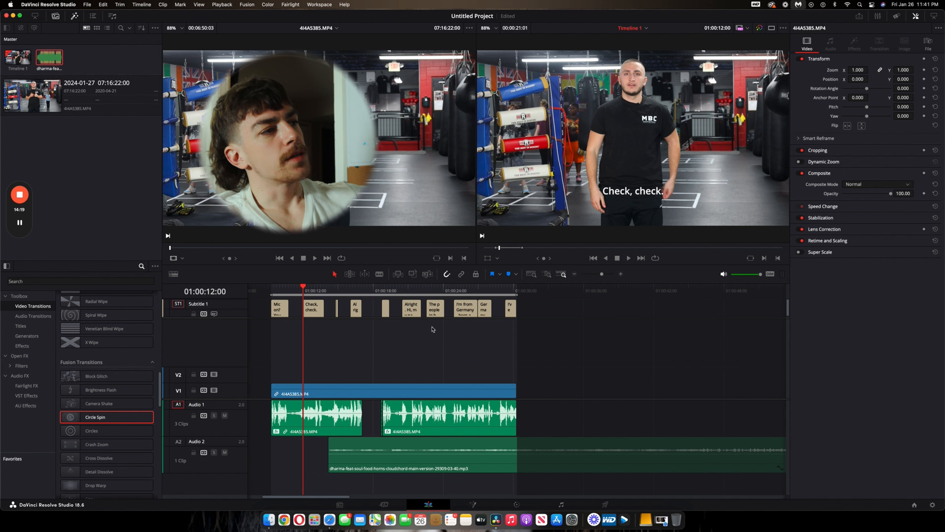
drag(435, 318, 442, 325)
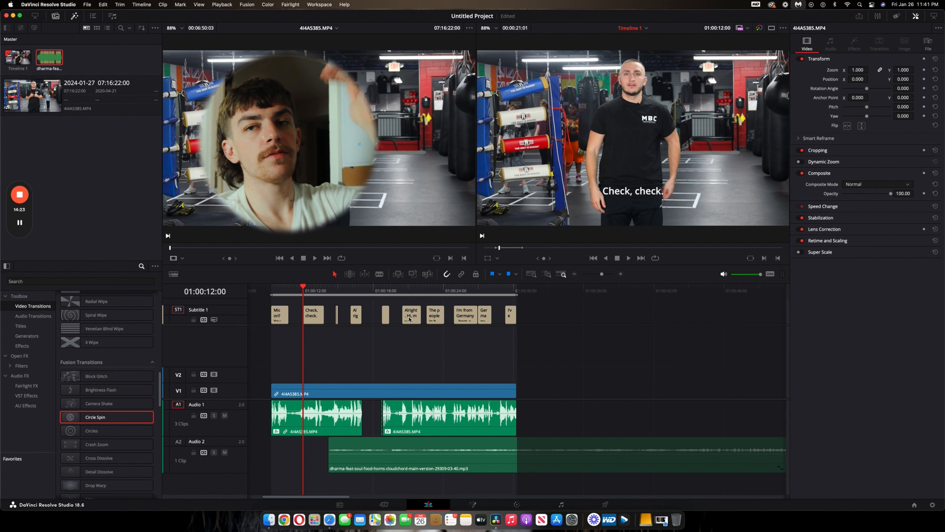
Style the whole subtitle track with size 113, opacity 77.34, zoom 1.320 and a Y position of 104
click(312, 316)
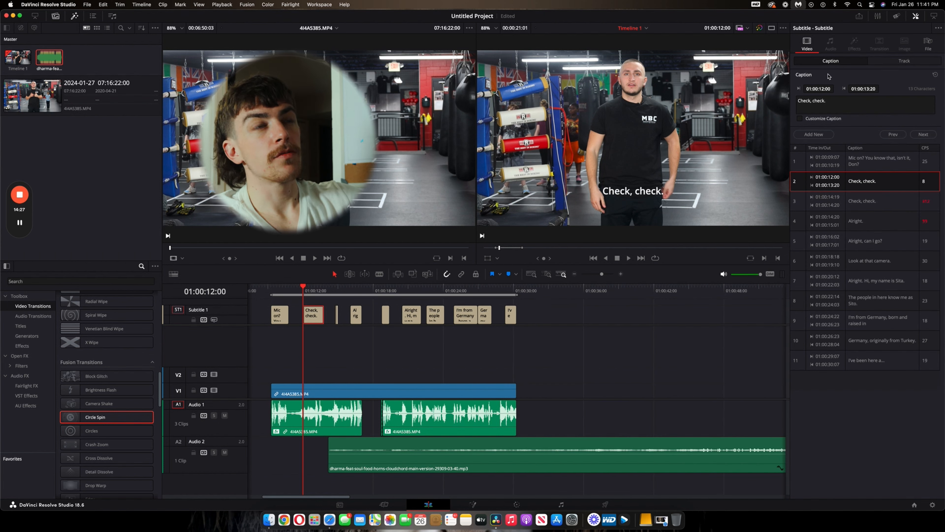
click(905, 62)
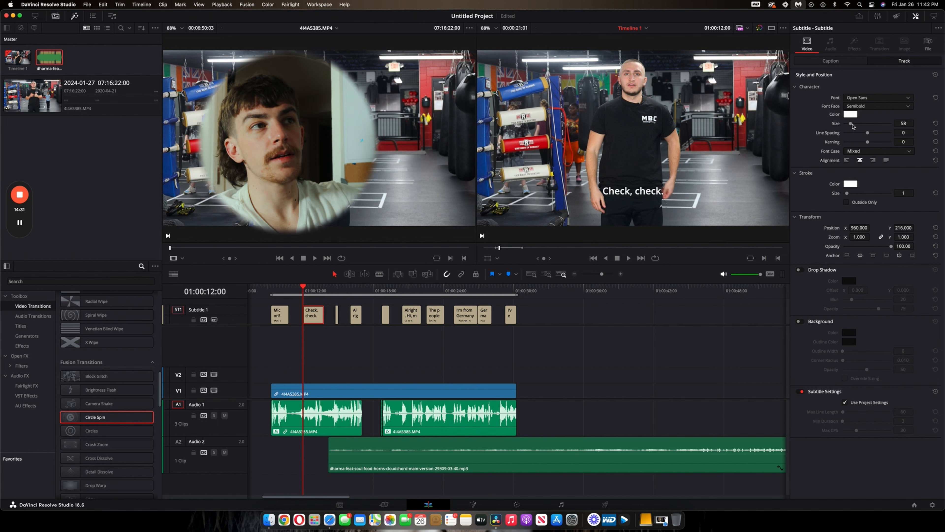
drag(852, 125, 858, 125)
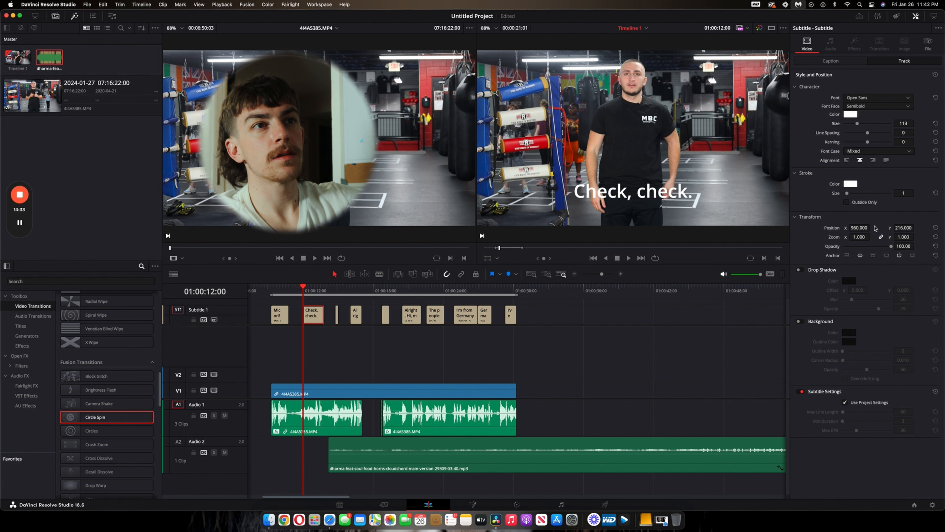
drag(890, 246, 880, 247)
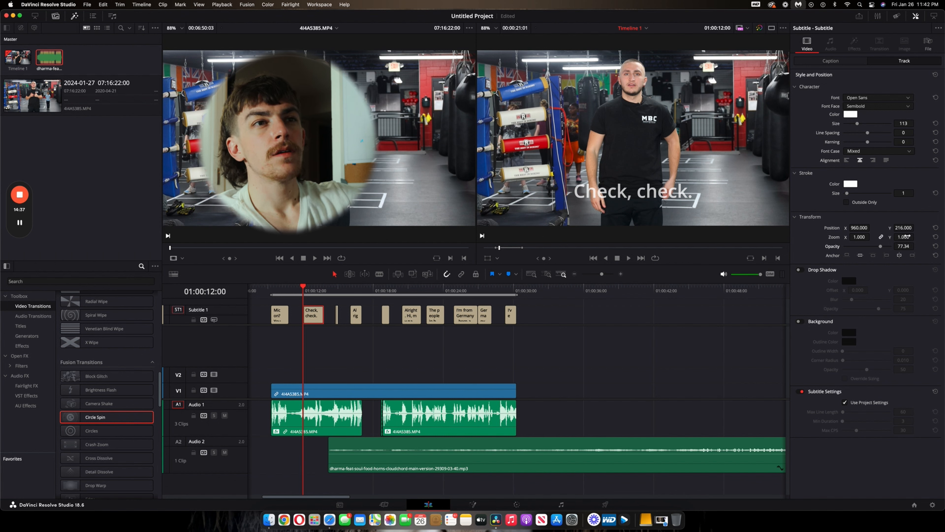
drag(904, 237, 887, 230)
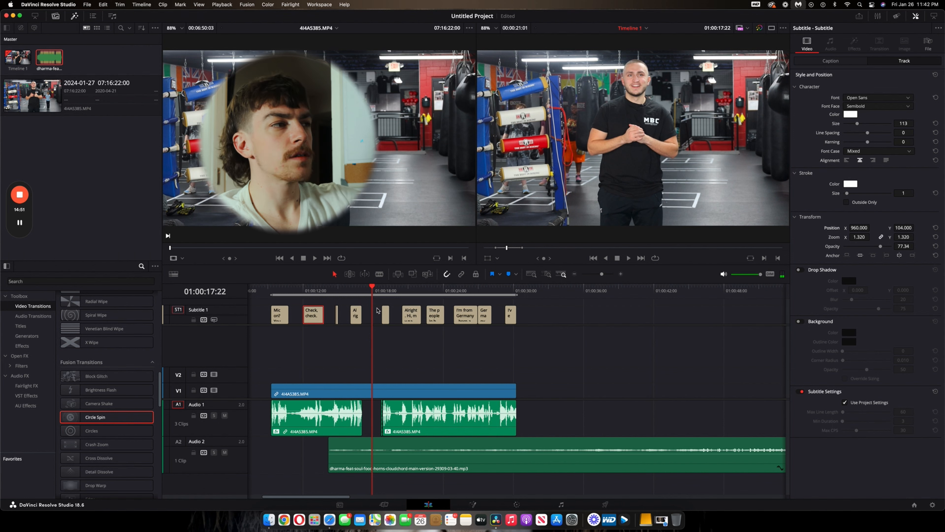
Play the timeline from 01:00:17:22 and again from about 01:00:25 to review the styled subtitles
key(space)
key(space)
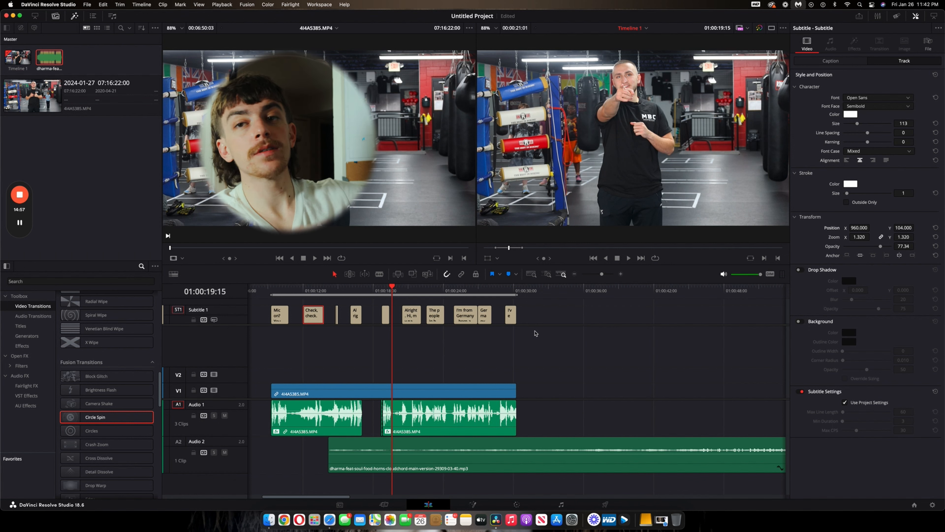
click(454, 297)
key(space)
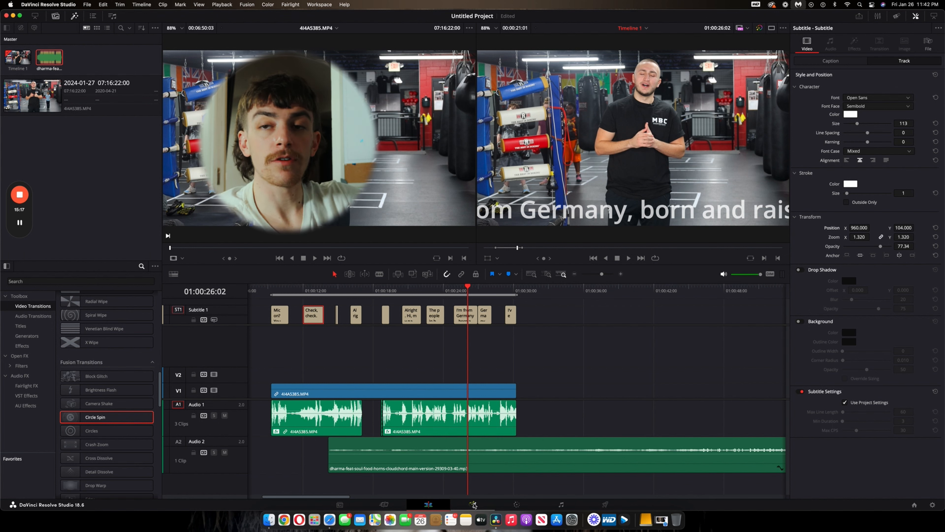
Open the Fusion page for the V1 clip
click(473, 504)
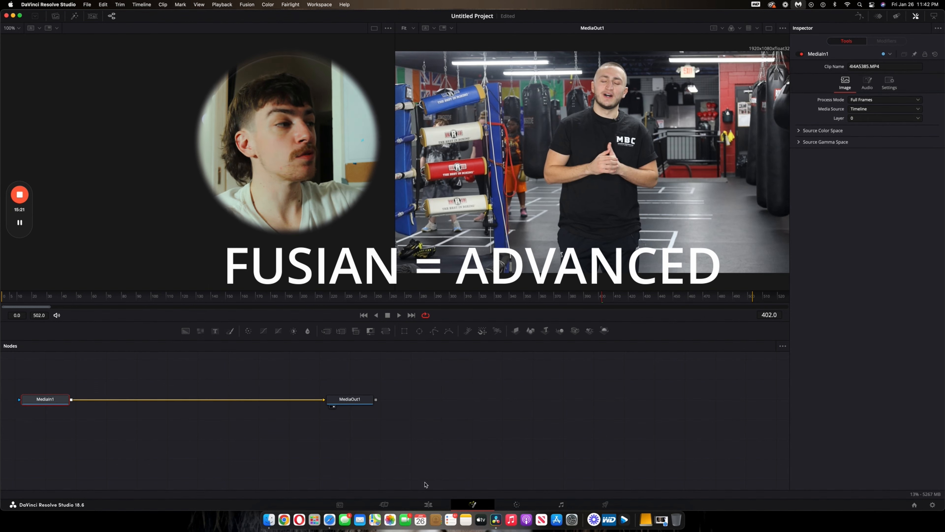
Insert a Delta Keyer after MediaIn1 and sample a red from the viewer as its background color
drag(49, 404, 57, 404)
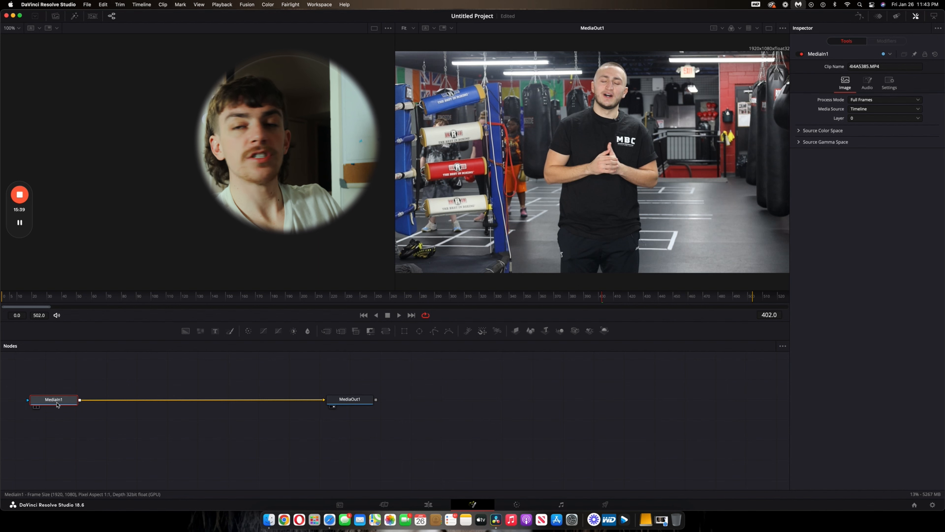
key(shift+space)
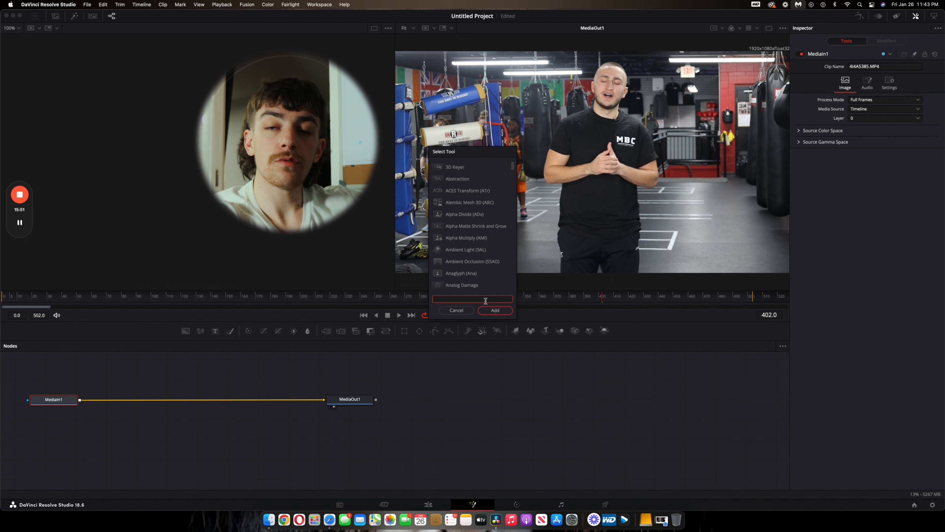
text(de)
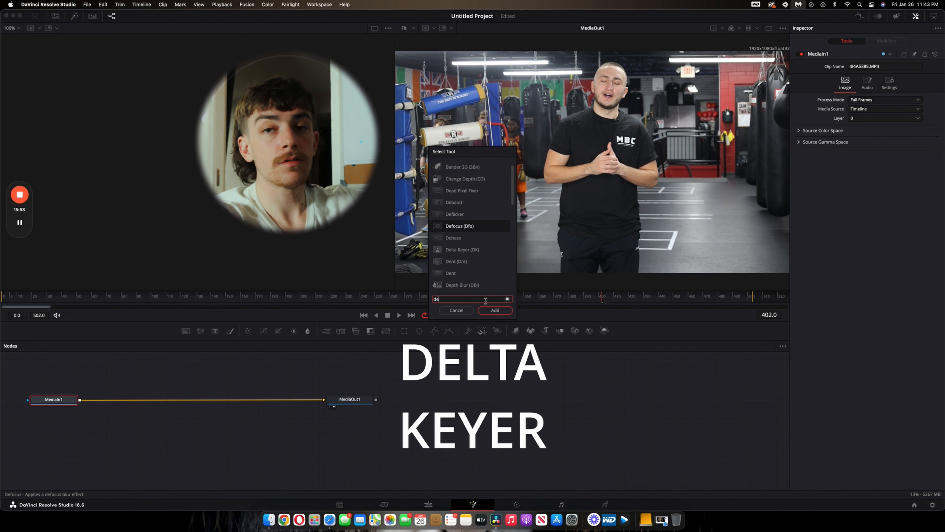
text(lta)
key(Return)
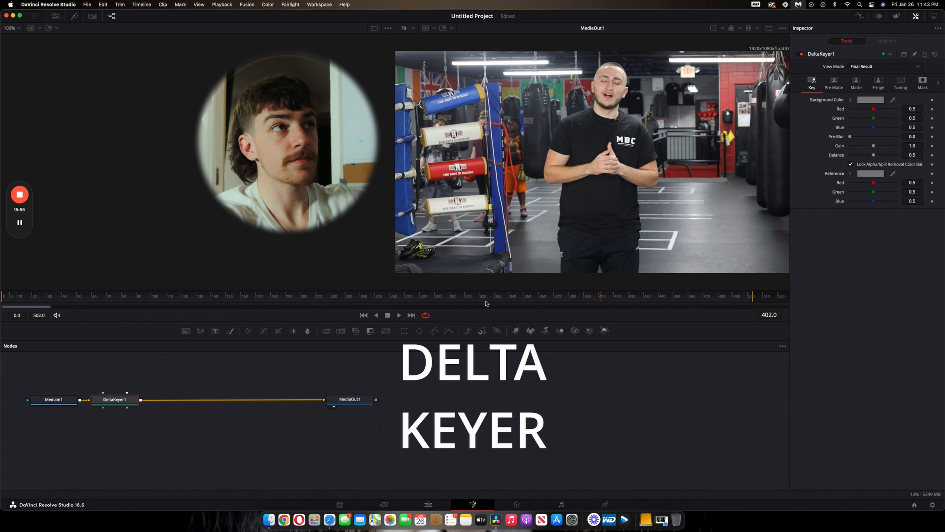
drag(893, 100, 727, 104)
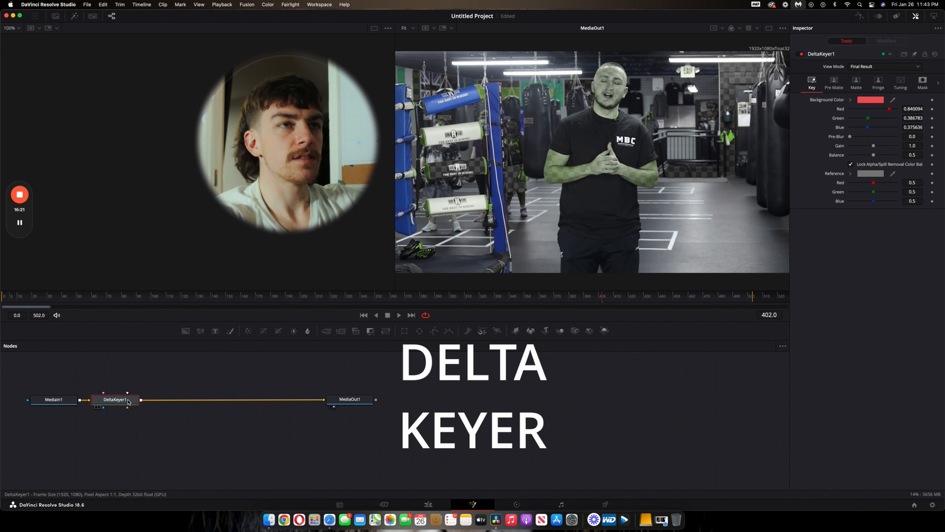
Replace the Delta Keyer with a Luma Keyer between MediaIn1 and MediaOut1
key(Delete)
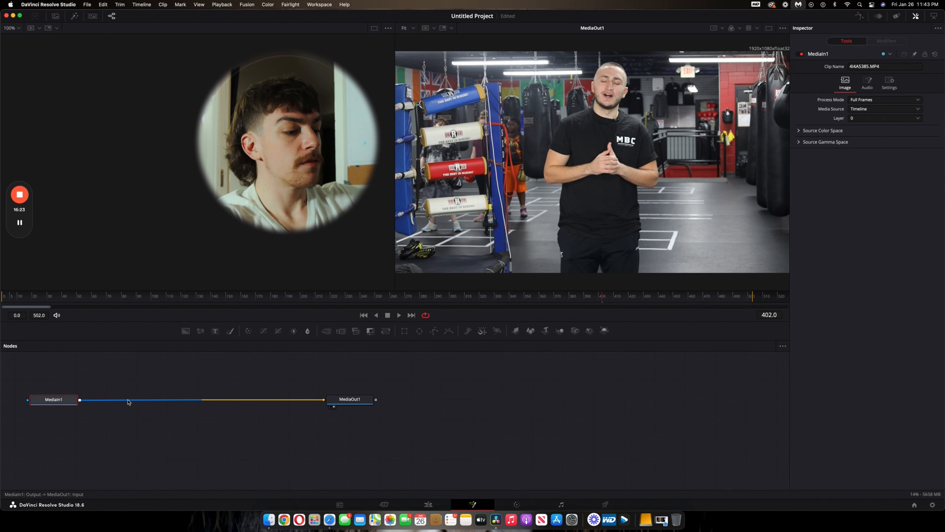
key(shift+space)
text(delta)
key(BackSpace)
key(BackSpace)
key(BackSpace)
key(BackSpace)
key(BackSpace)
text(luma)
key(Return)
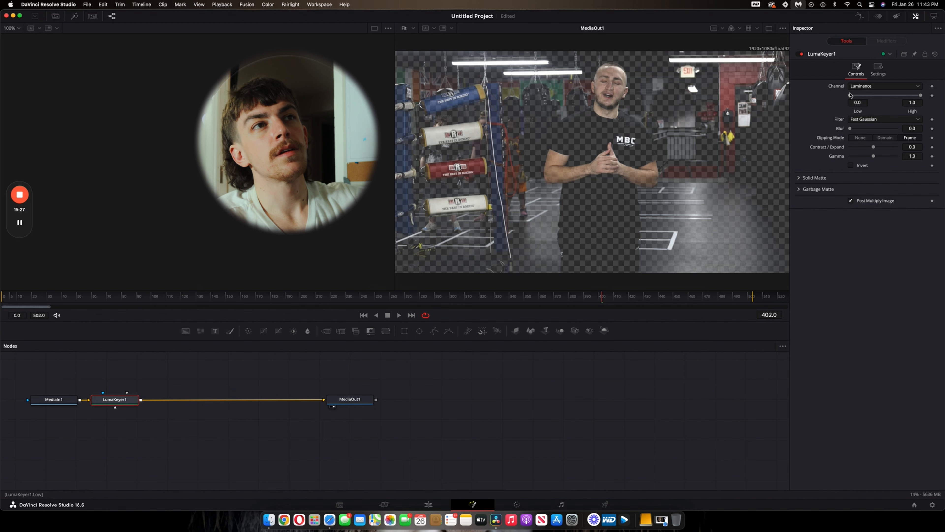
Set the Luma Keyer's High to 0.444, Blur to 2.13 and Contract/Expand to -0.14
mouse_move(850, 96)
mouse_down()
mouse_move(871, 97)
mouse_move(853, 97)
mouse_up()
drag(921, 96, 883, 96)
drag(850, 128, 874, 152)
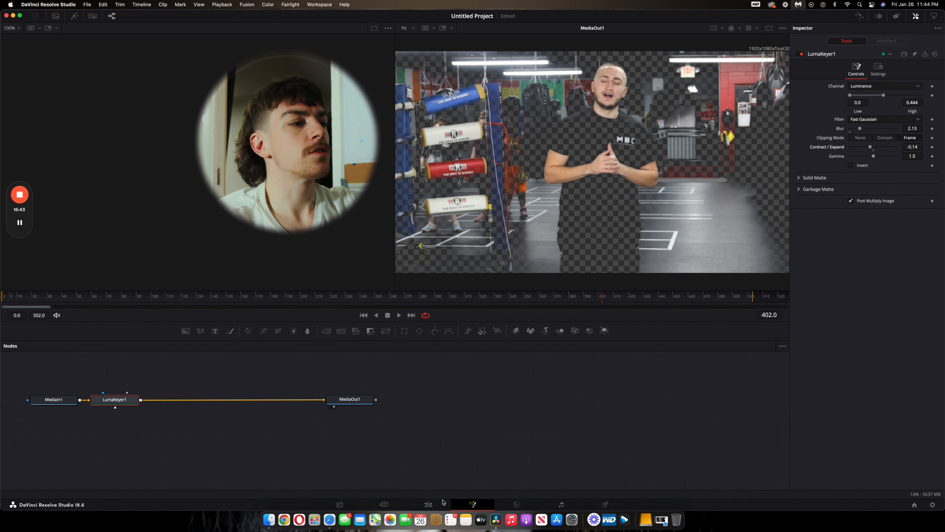
Replace the Luma Keyer with a Magic Mask between MediaIn1 and MediaOut1
key(Delete)
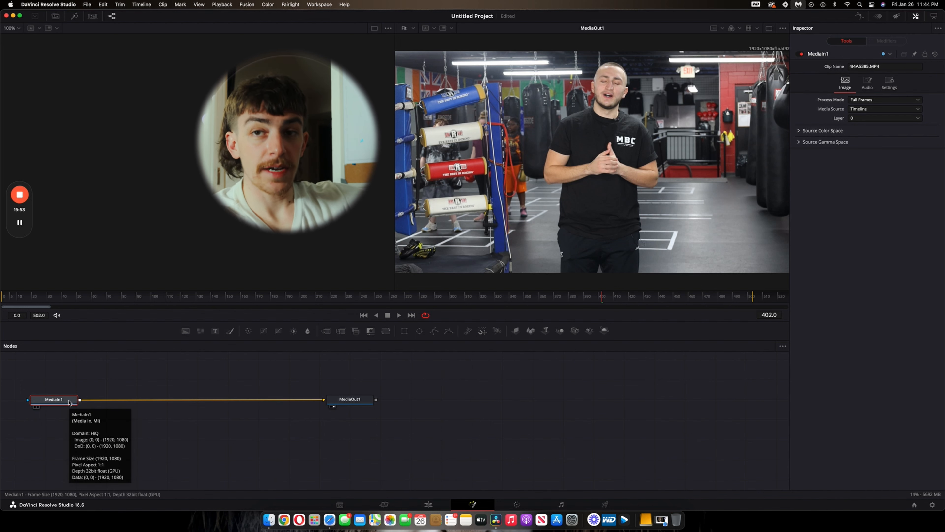
key(shift+space)
text(magic)
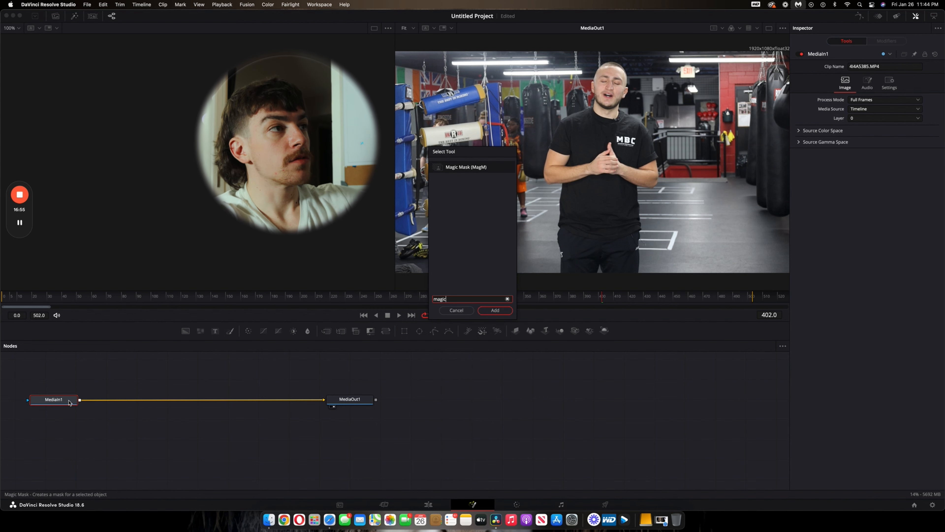
key(Return)
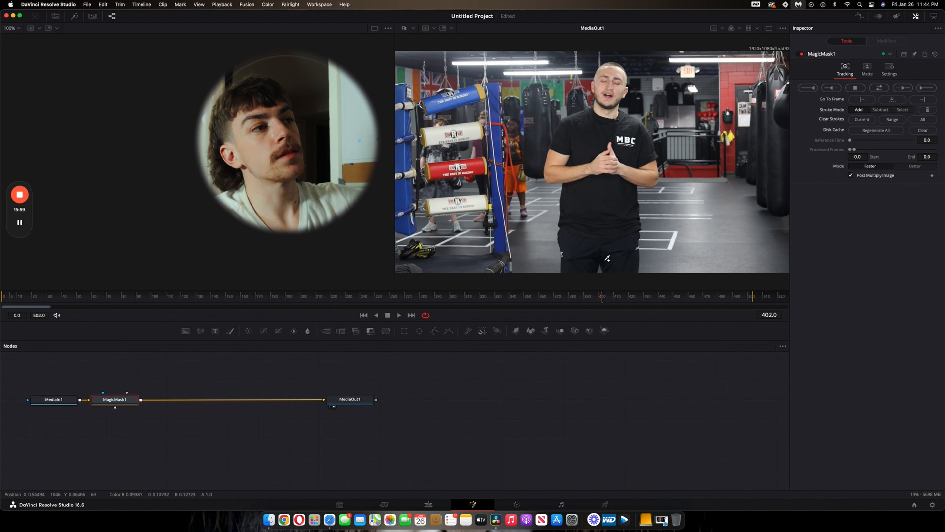
Mark the man's body with Magic Mask strokes, track forward from frame 402 to 502, and delete the mask node
mouse_move(589, 264)
mouse_down()
mouse_move(569, 149)
mouse_move(600, 118)
mouse_move(607, 77)
mouse_move(647, 163)
mouse_move(629, 277)
mouse_up()
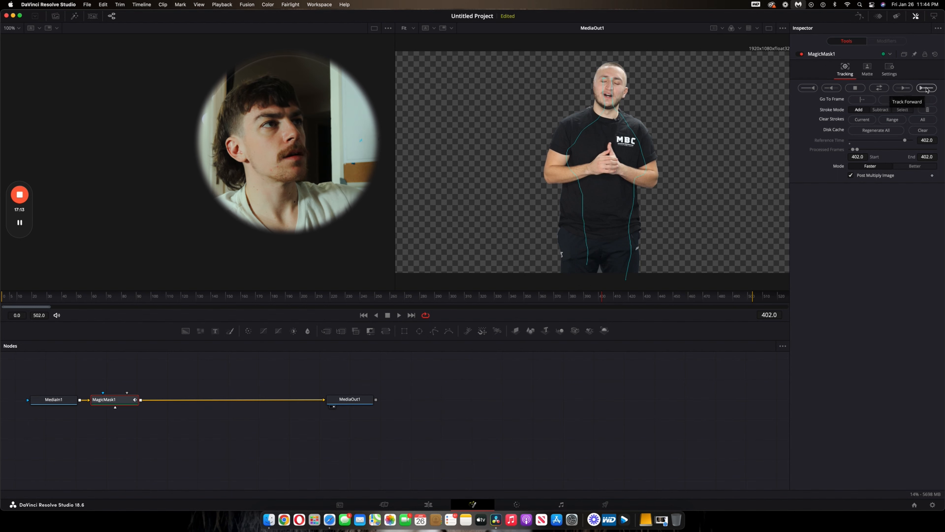
click(926, 88)
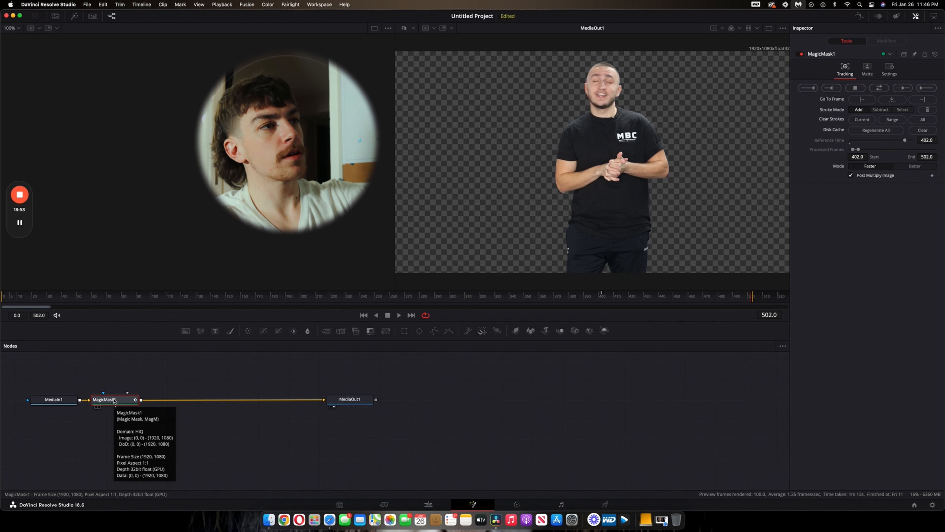
key(Delete)
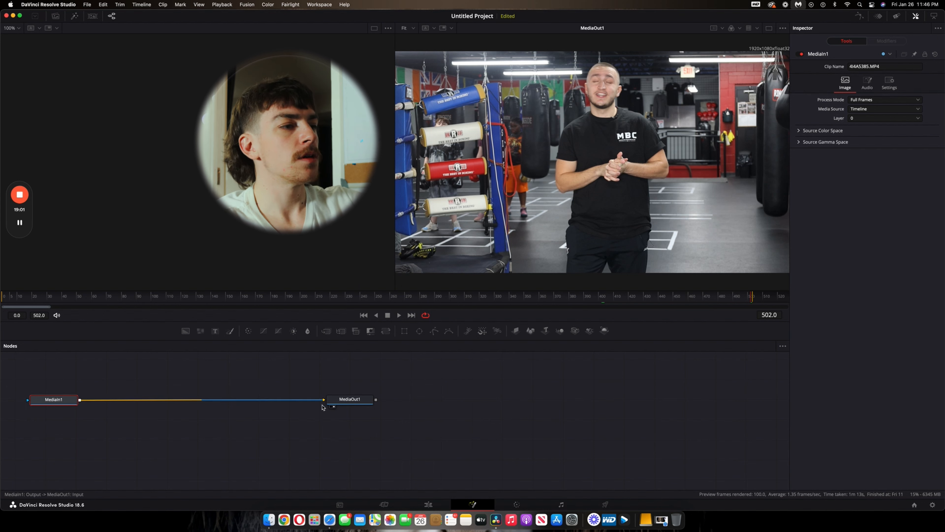
Open the Color page for the V1 clip
click(518, 505)
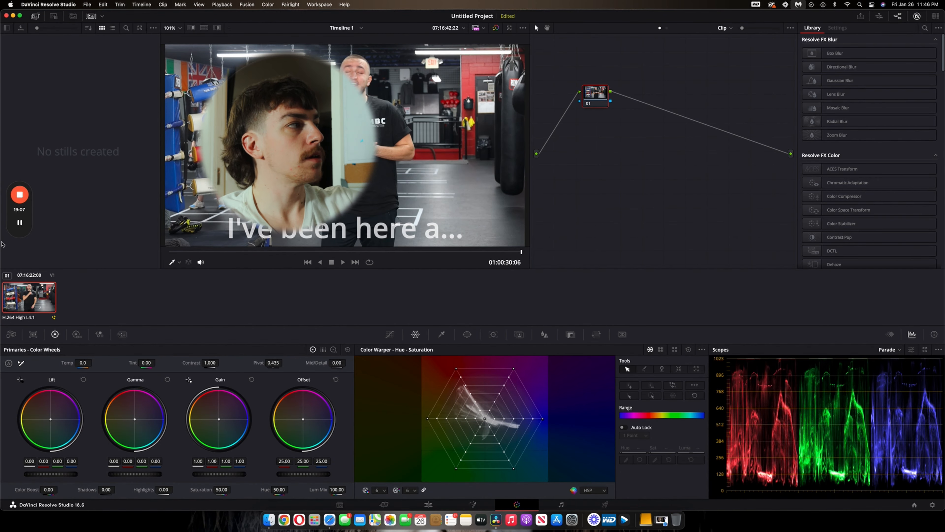
mouse_move(17, 245)
click(20, 287)
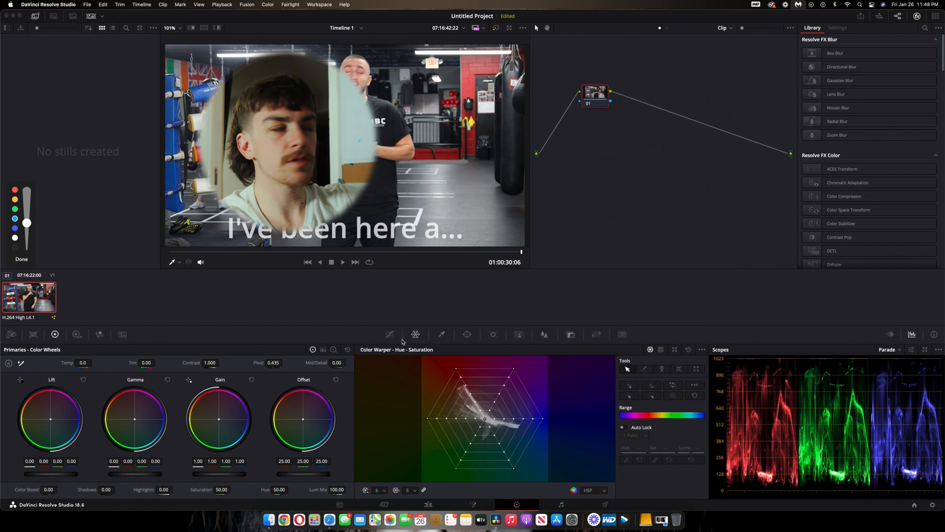
drag(371, 173, 744, 223)
click(21, 258)
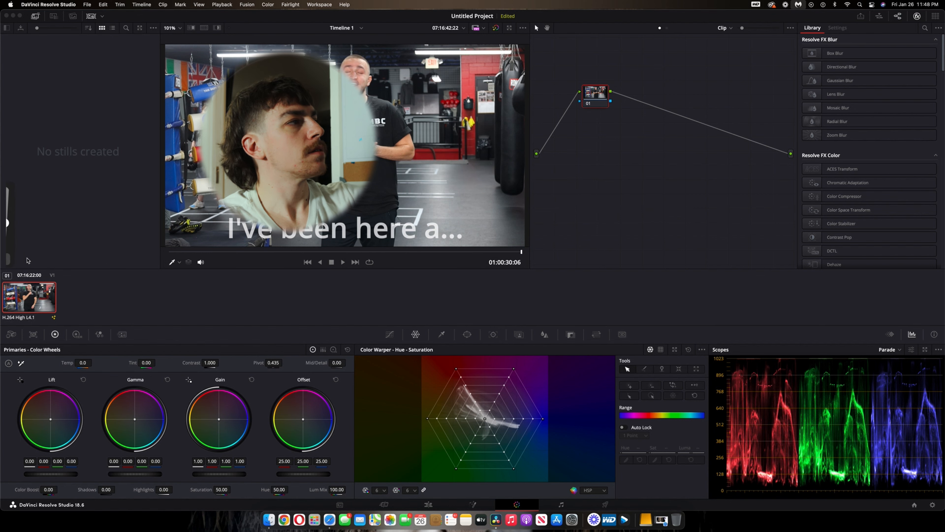
drag(512, 191, 830, 252)
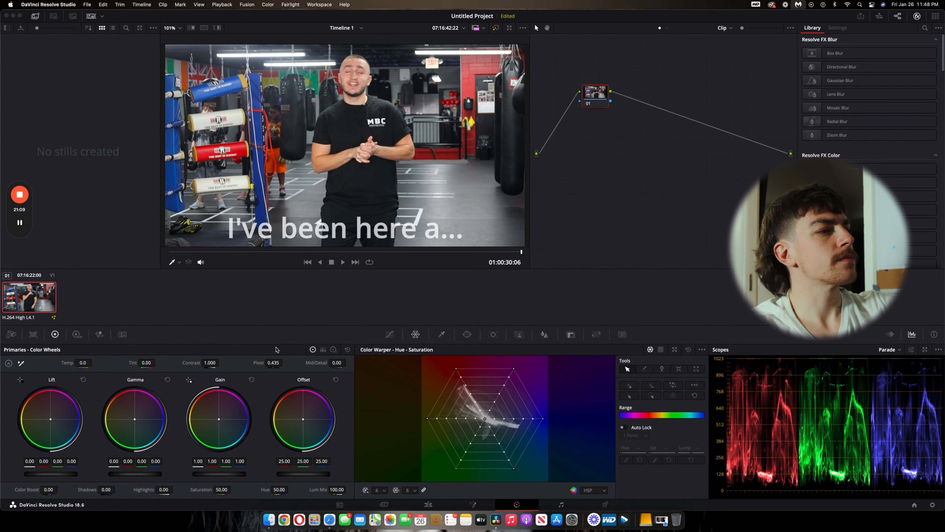
Show the custom curves in place of the Color Warper
click(390, 334)
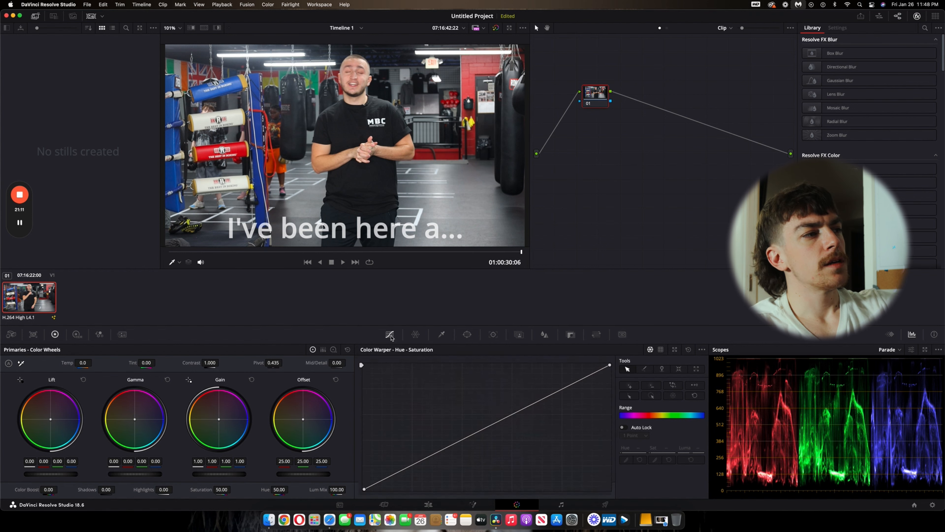
mouse_move(37, 242)
click(21, 286)
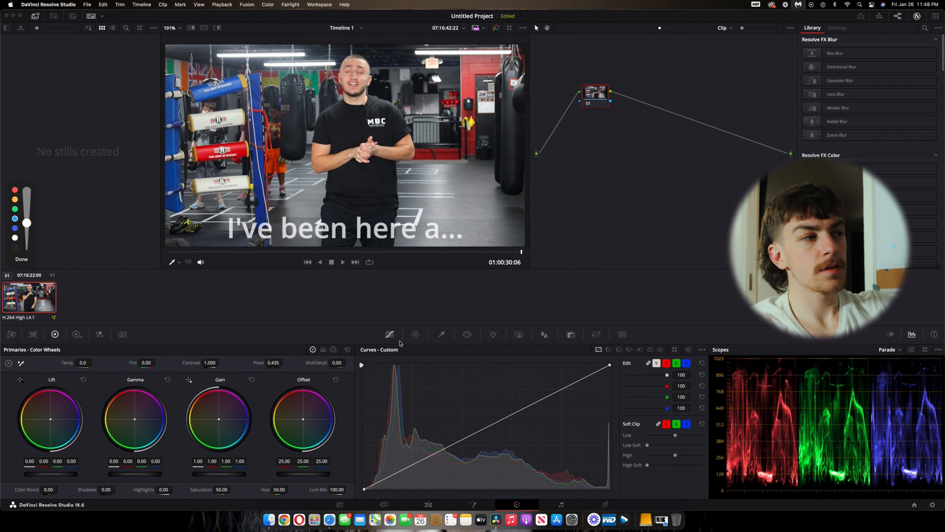
mouse_move(400, 341)
mouse_down()
mouse_move(381, 327)
mouse_move(397, 340)
mouse_move(388, 340)
mouse_move(424, 334)
mouse_up()
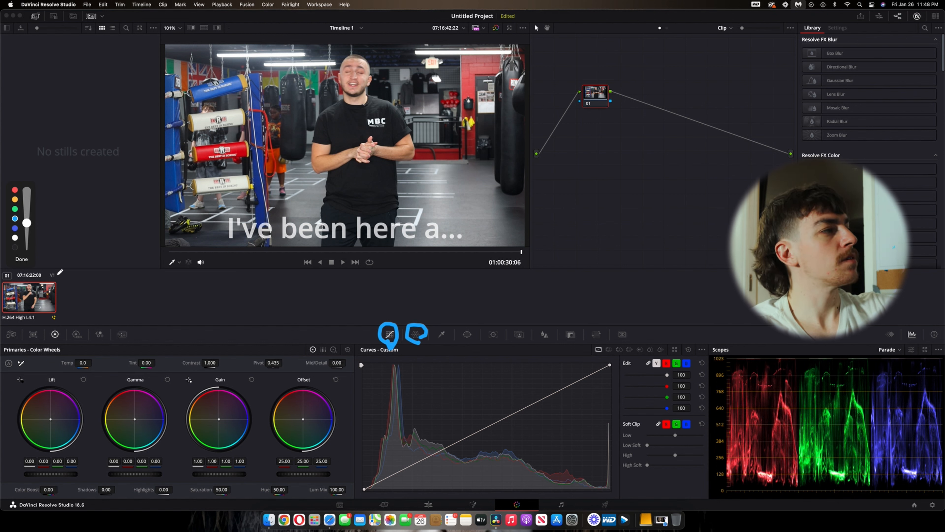
click(18, 260)
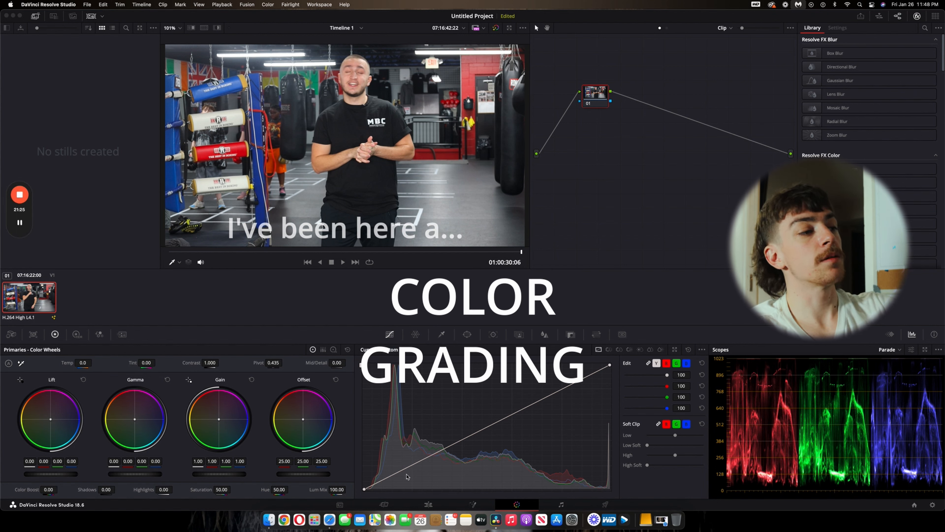
Darken the shadows with a lowered point on the custom curve and add a second point in the lower midtones
drag(396, 473, 437, 460)
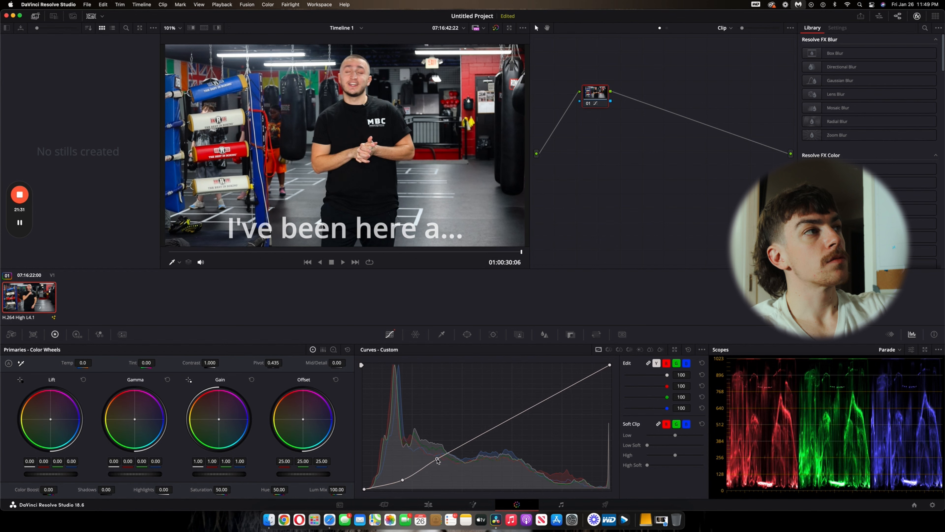
Use the Color Warper to shift the outer blue point toward teal and set the outer red point's saturation to 1.18
click(416, 334)
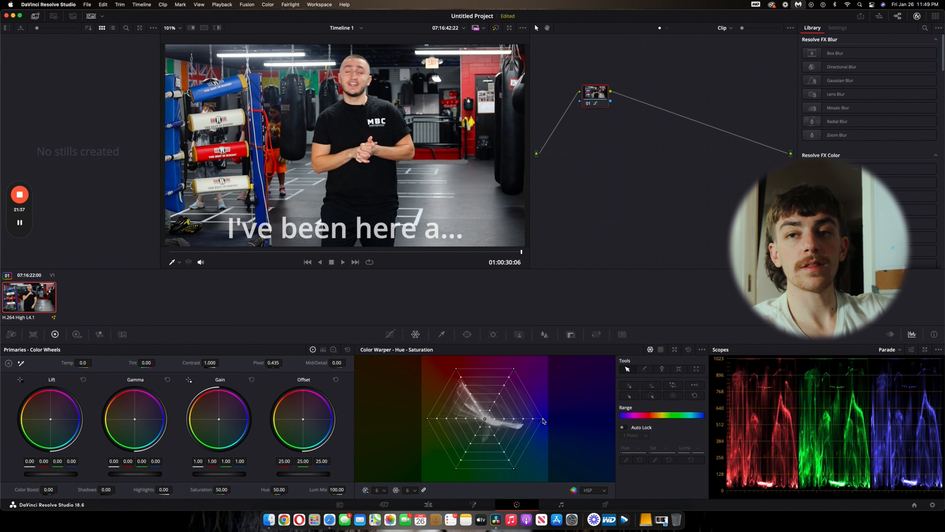
drag(543, 421, 544, 429)
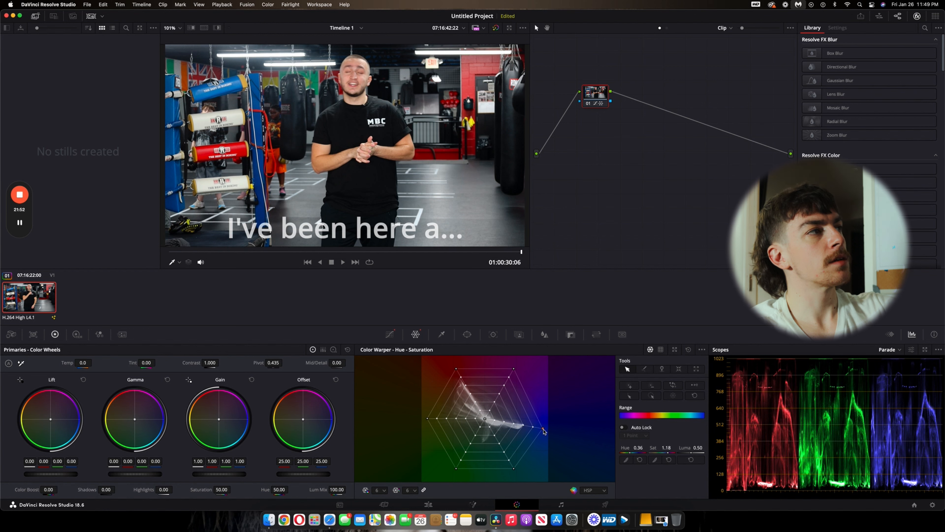
mouse_move(544, 431)
mouse_down()
mouse_move(543, 476)
mouse_move(547, 424)
mouse_move(545, 432)
mouse_up()
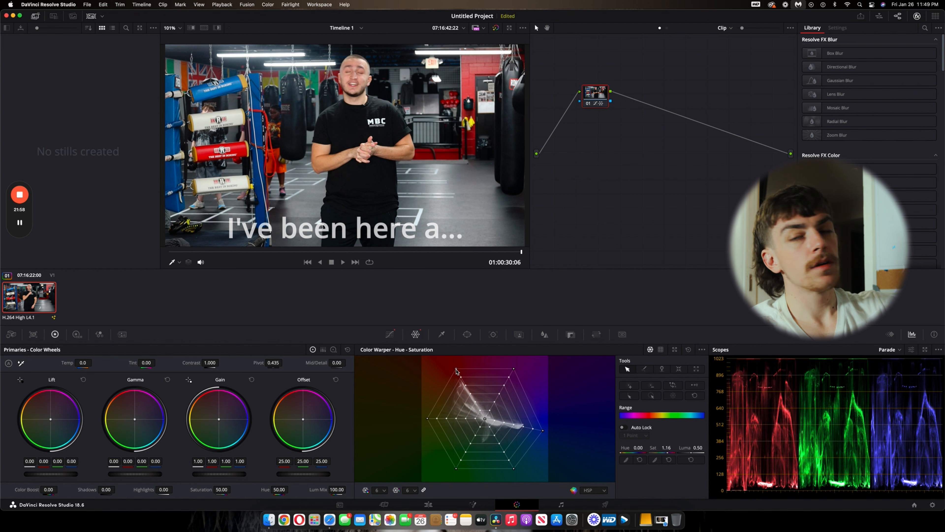
drag(457, 371, 457, 368)
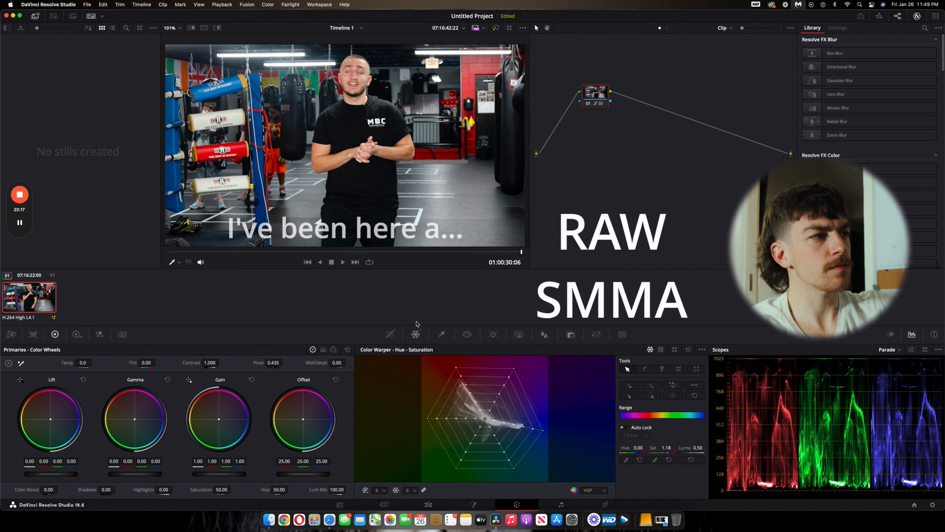
Check the graded clip on the Edit page and open the Deliver page for Timeline 1
click(394, 335)
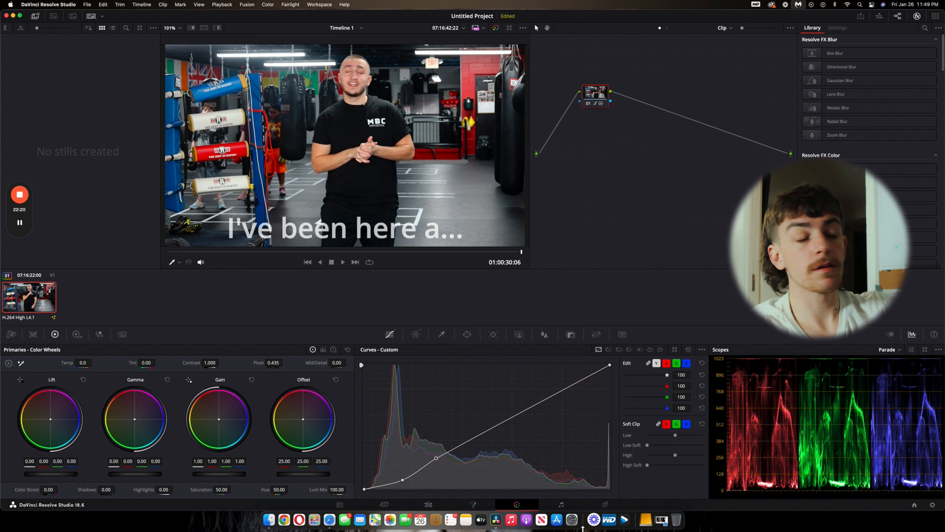
click(432, 505)
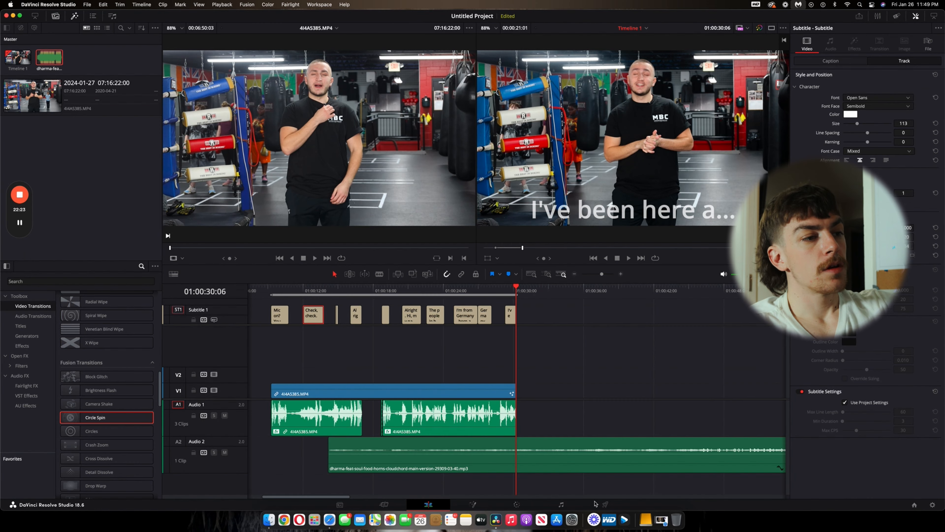
click(606, 504)
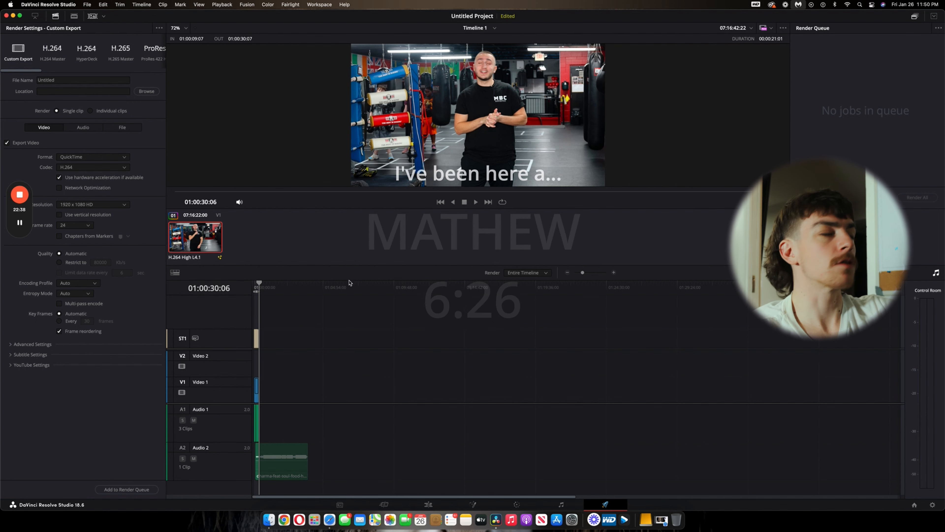
Set the render file name to "vageta"
click(73, 79)
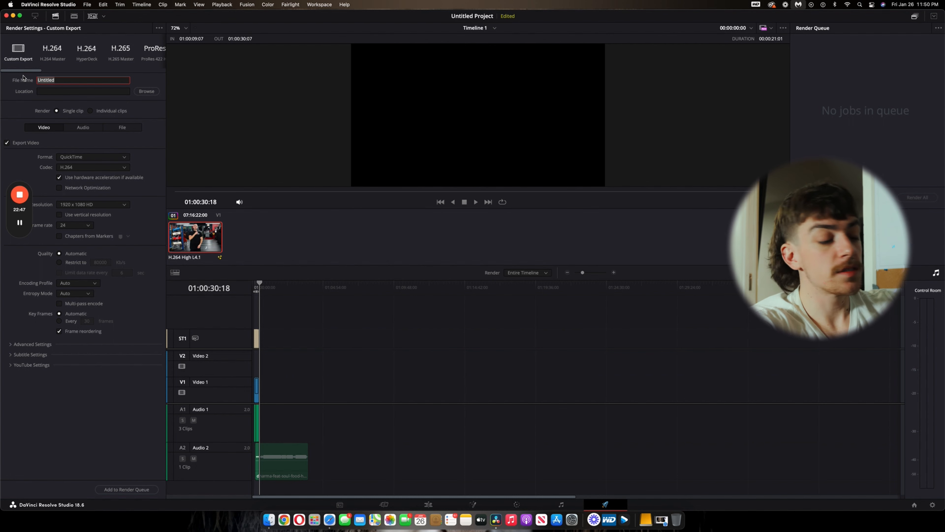
text(vageta)
mouse_move(20, 224)
click(20, 286)
mouse_move(47, 79)
mouse_down()
mouse_move(33, 84)
mouse_move(62, 73)
mouse_move(51, 77)
mouse_up()
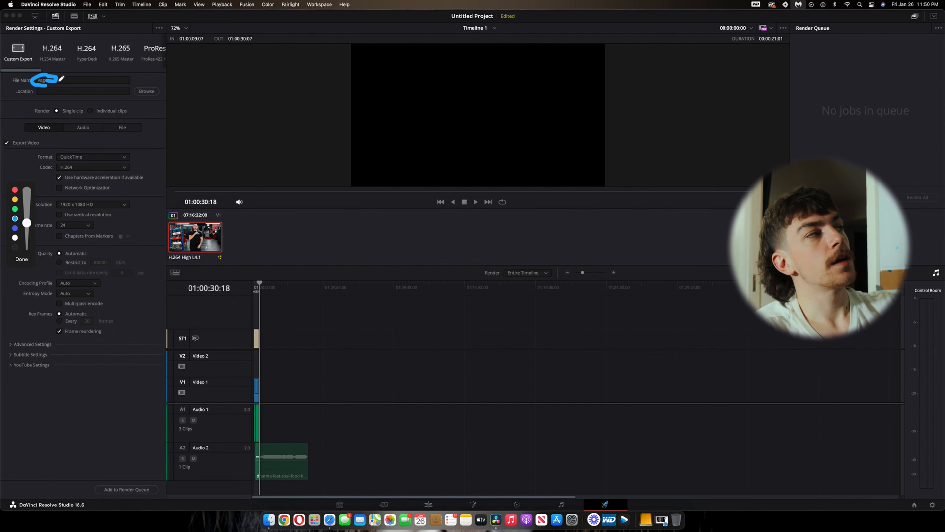
mouse_move(163, 97)
mouse_down()
mouse_move(130, 96)
mouse_move(128, 86)
mouse_move(154, 96)
mouse_up()
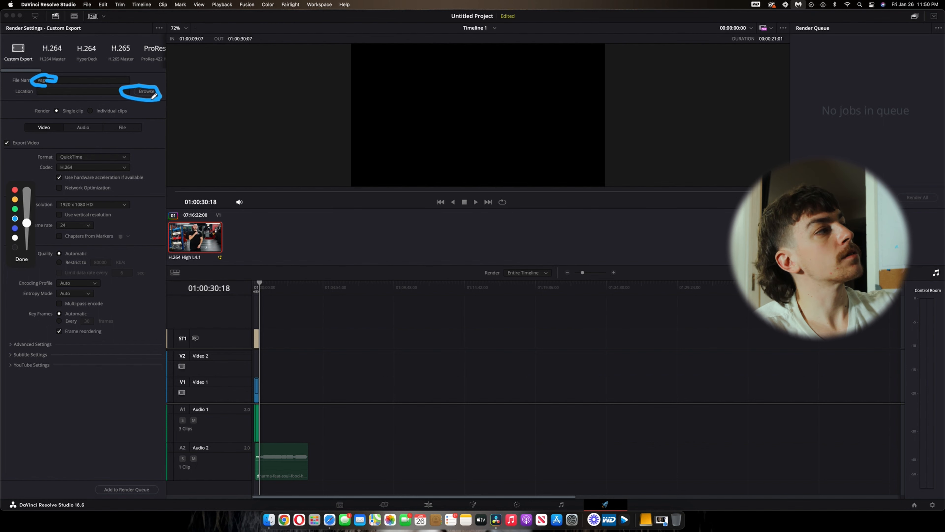
drag(93, 150, 108, 282)
click(22, 259)
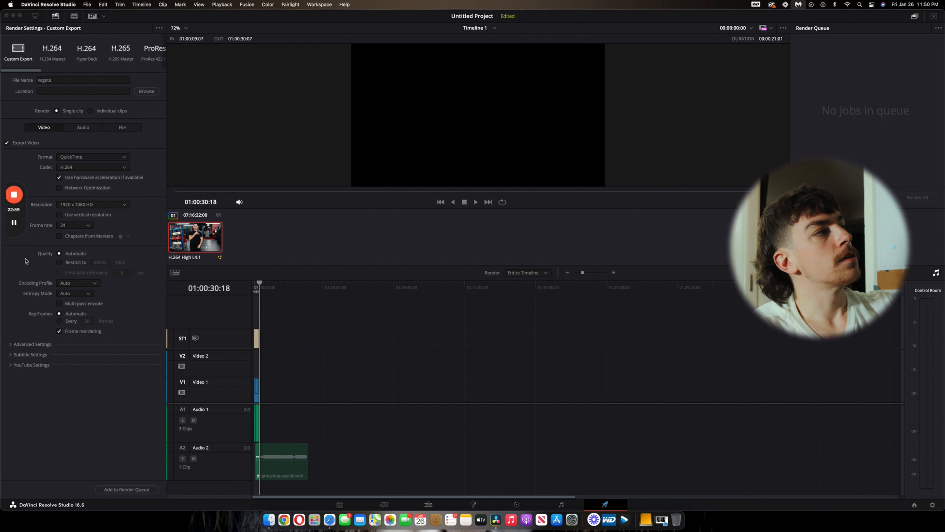
Set the render location to the Desktop folder and the export format to MP4
click(142, 92)
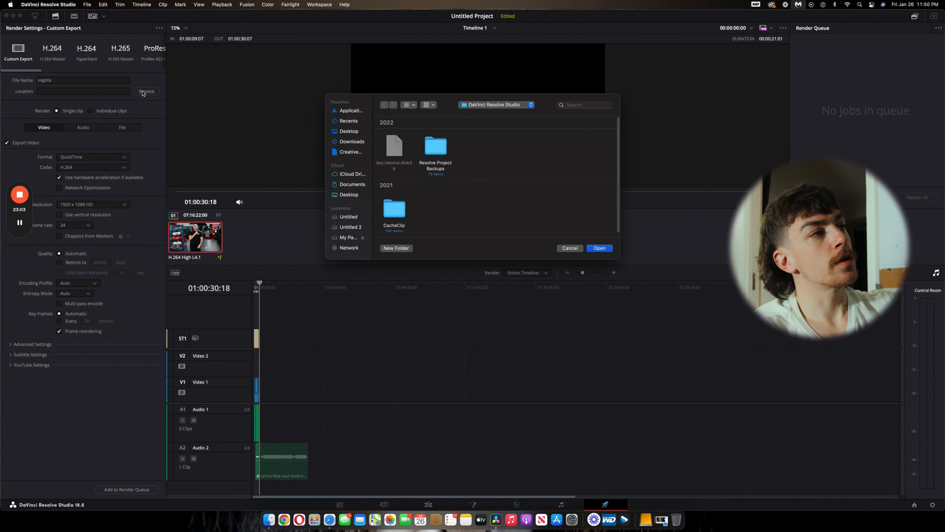
click(349, 131)
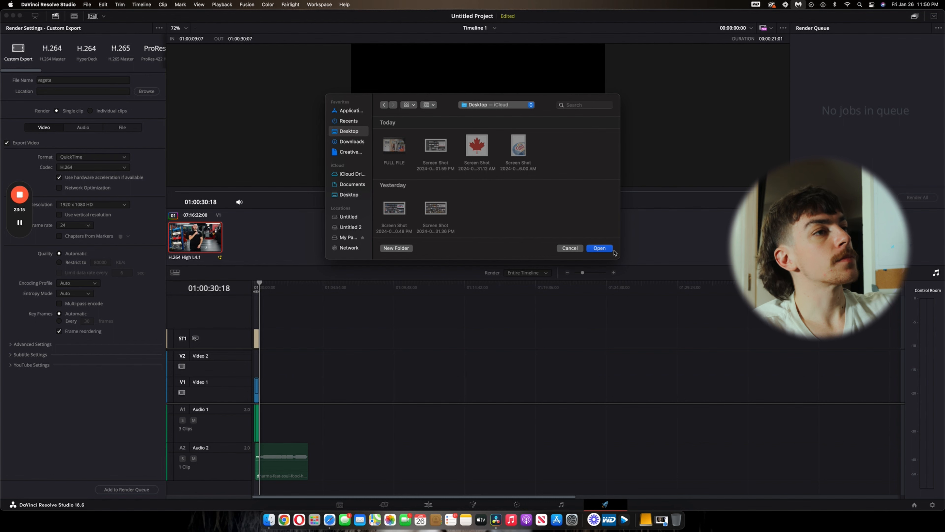
click(606, 249)
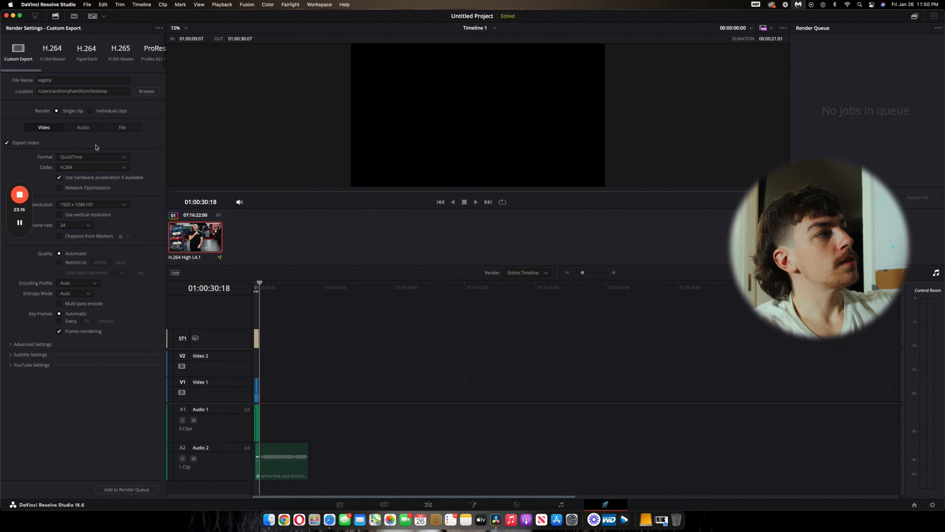
click(89, 159)
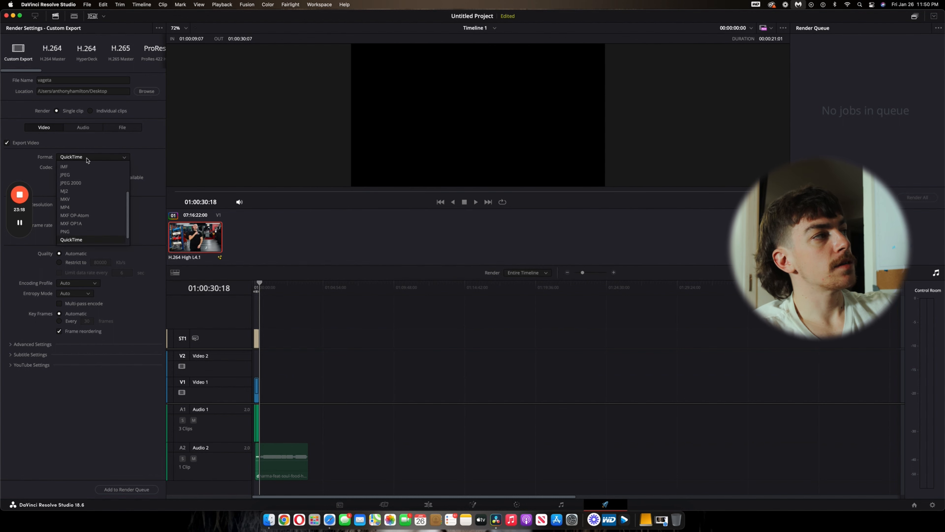
click(77, 208)
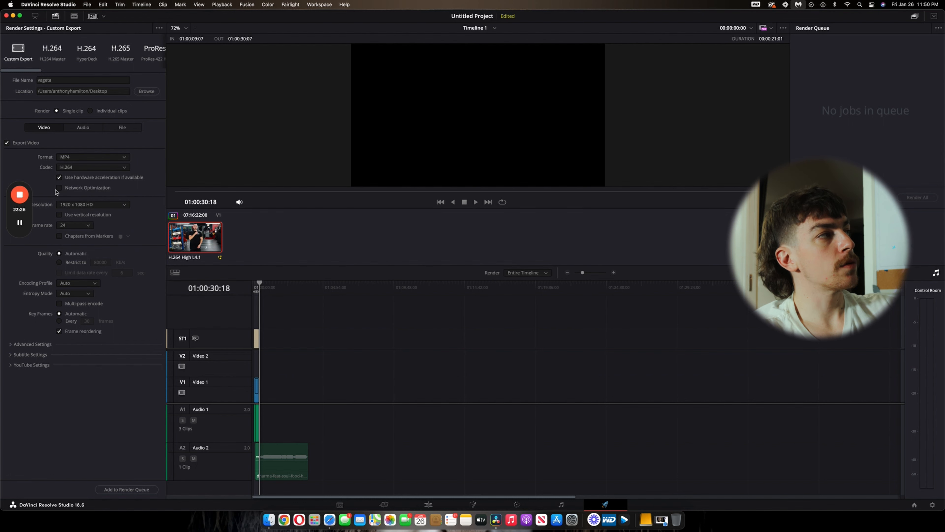
Set the export resolution to 1920 x 1080 HD and the frame rate to 30 (3:2)
click(86, 205)
scroll(84, 283, down, 3)
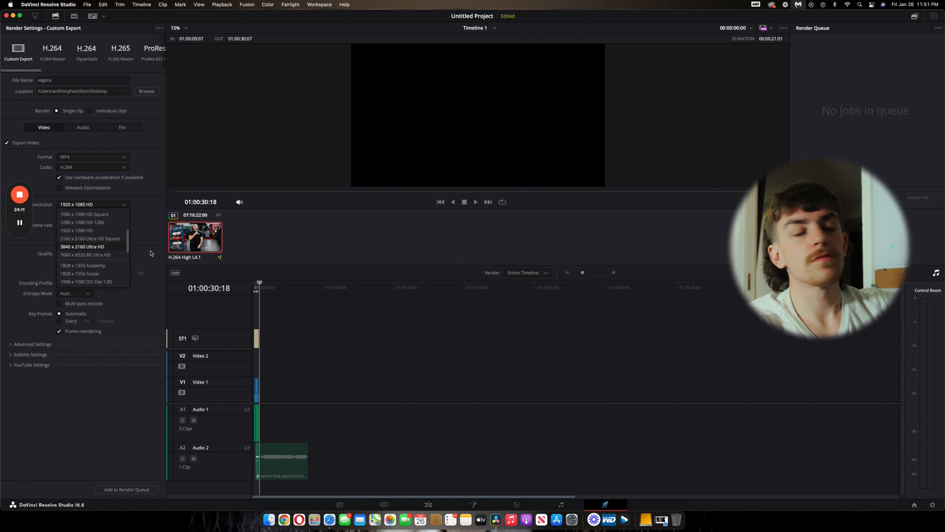
click(108, 231)
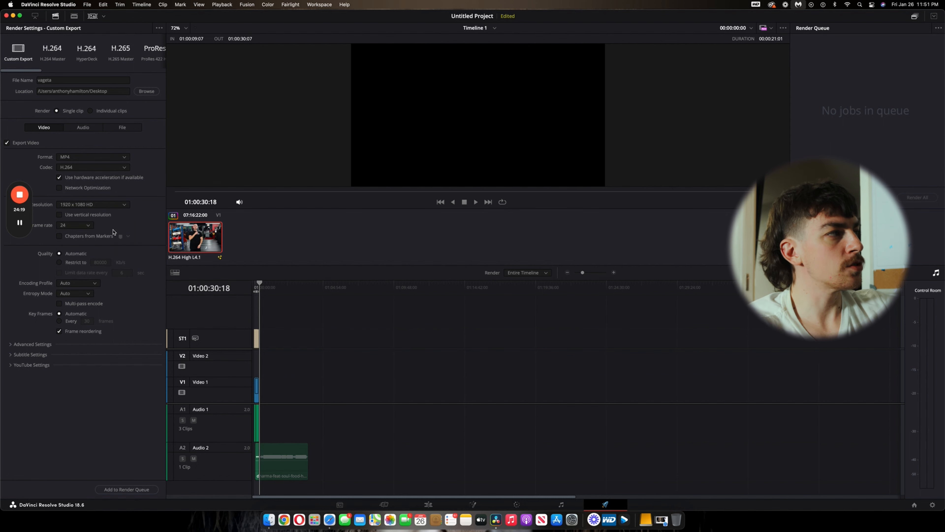
click(89, 227)
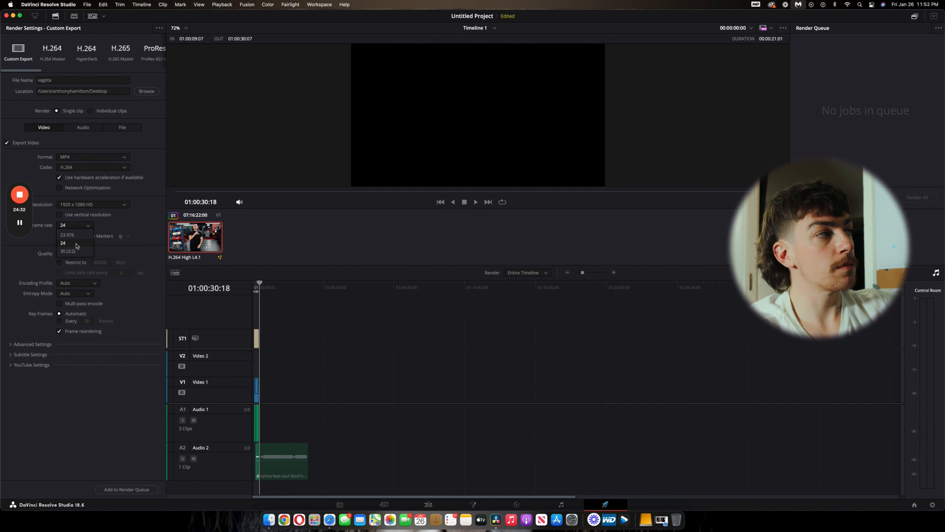
click(76, 246)
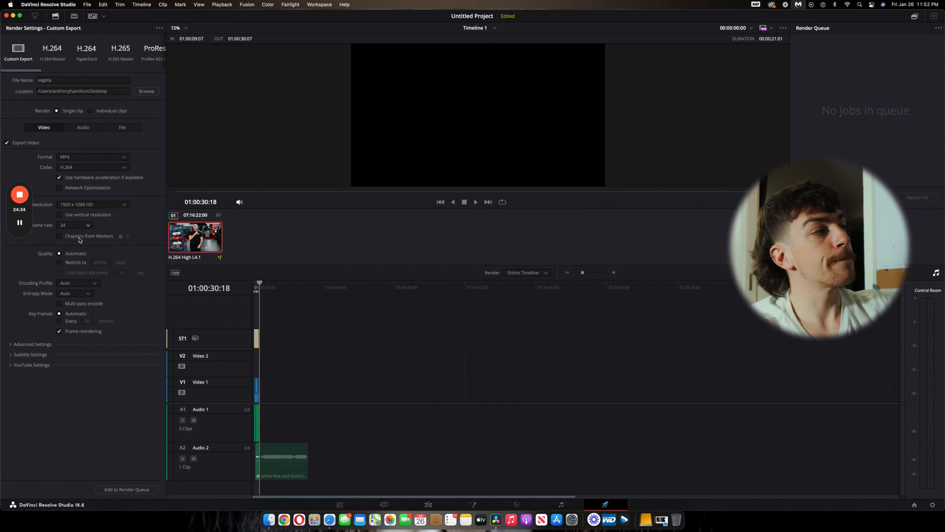
click(84, 227)
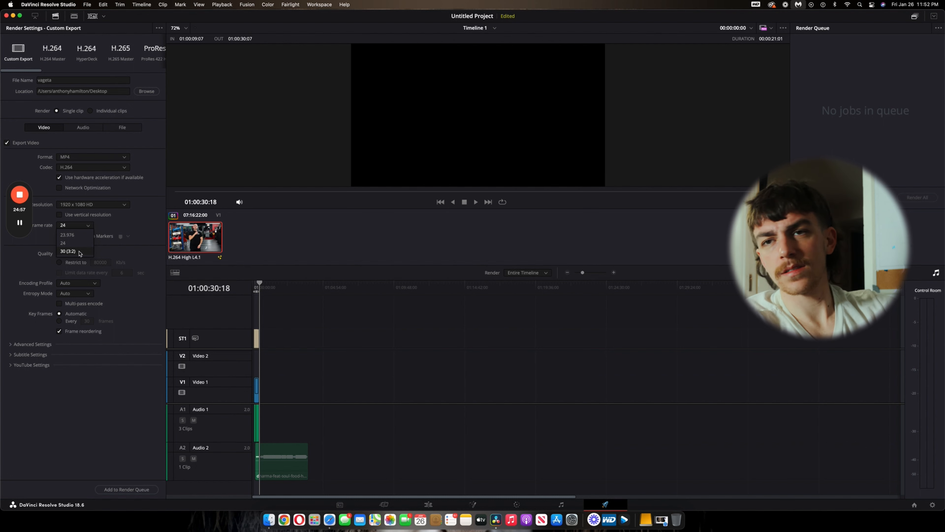
click(67, 251)
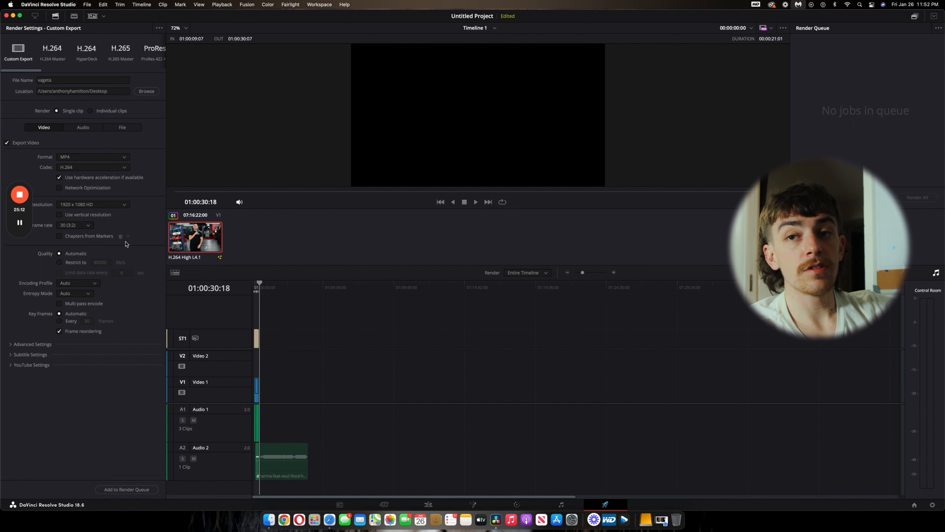
Restrict the export quality to 30000 Kb/s instead of automatic
click(60, 263)
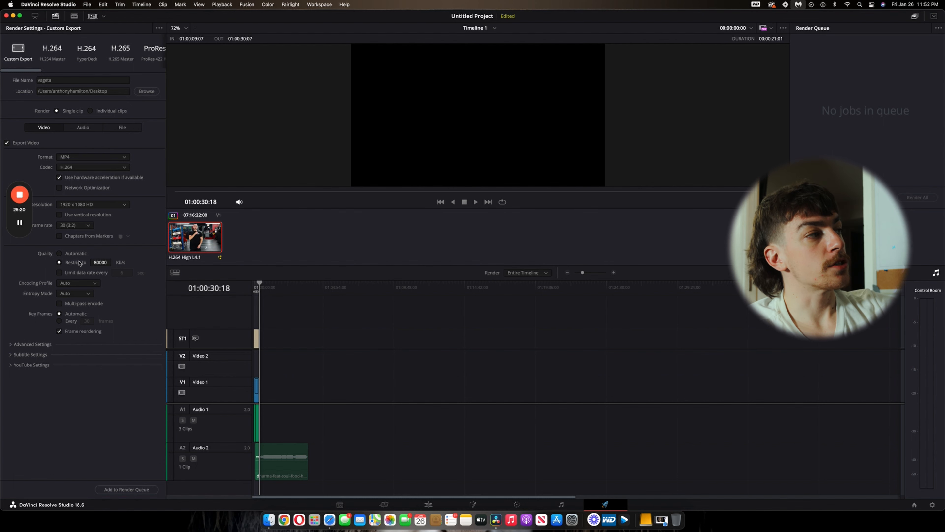
click(100, 262)
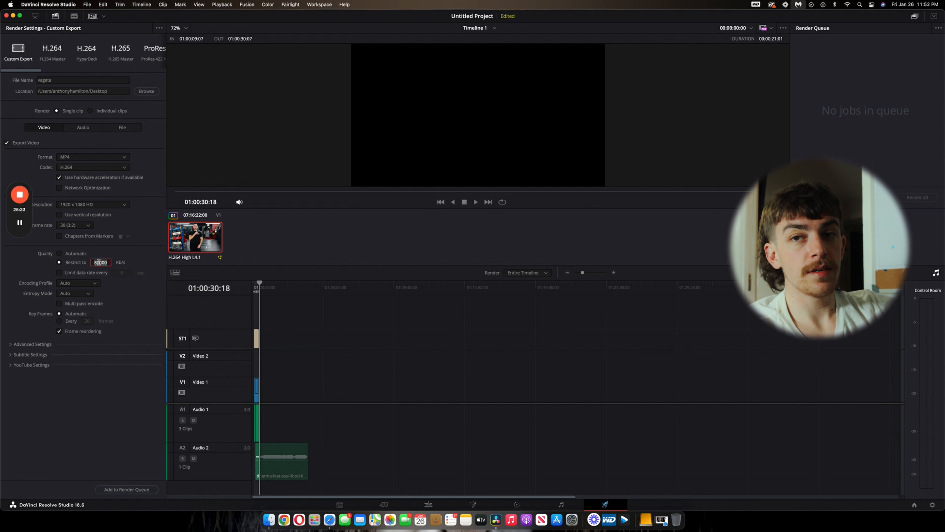
key(BackSpace)
text(30)
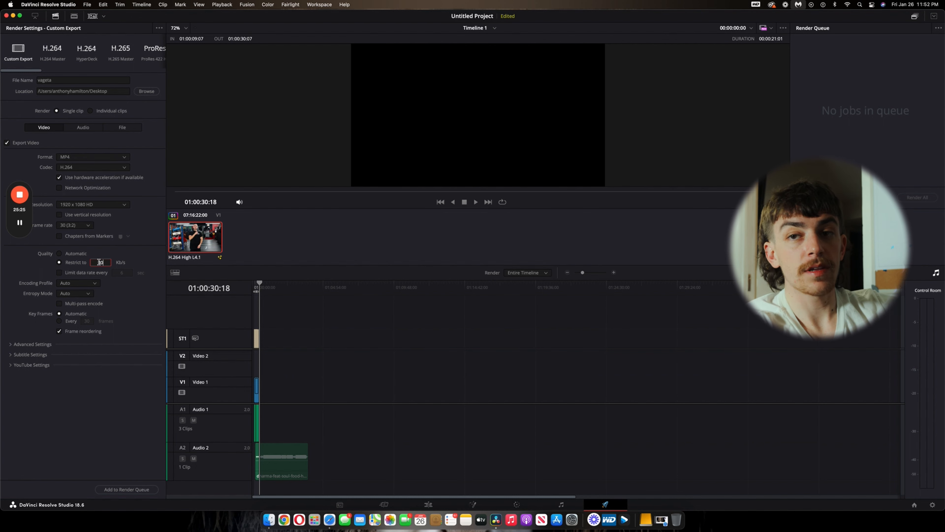
text(000)
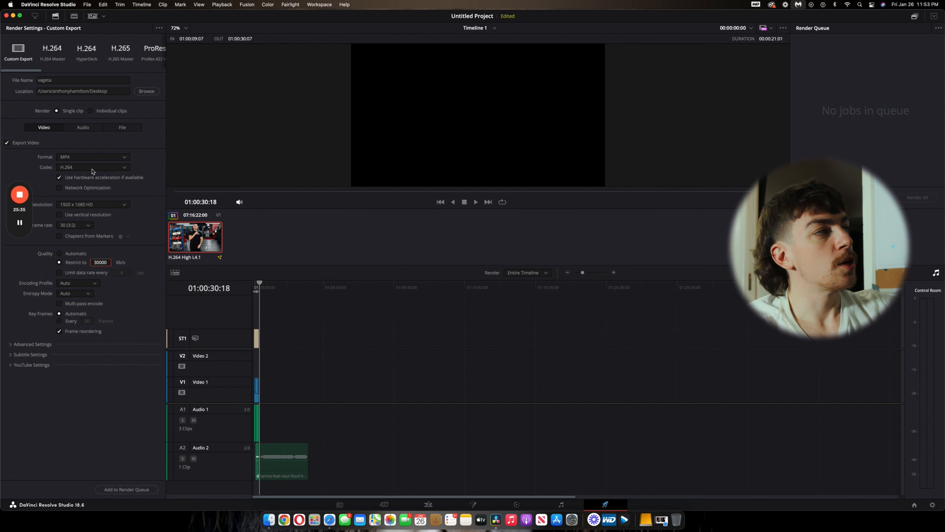
Try a 3840 x 2160 Ultra HD resolution with the quality restricted to 90000 Kb/s
click(90, 204)
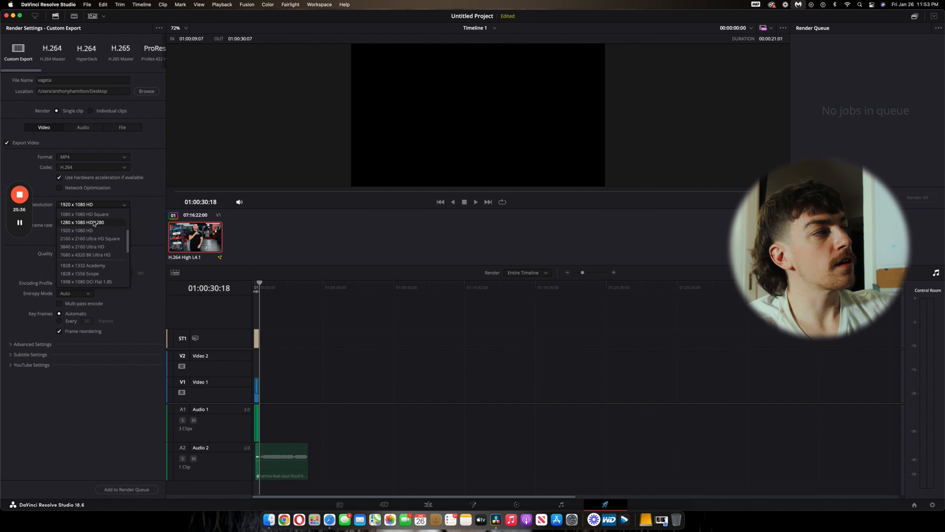
click(94, 247)
double_click(99, 262)
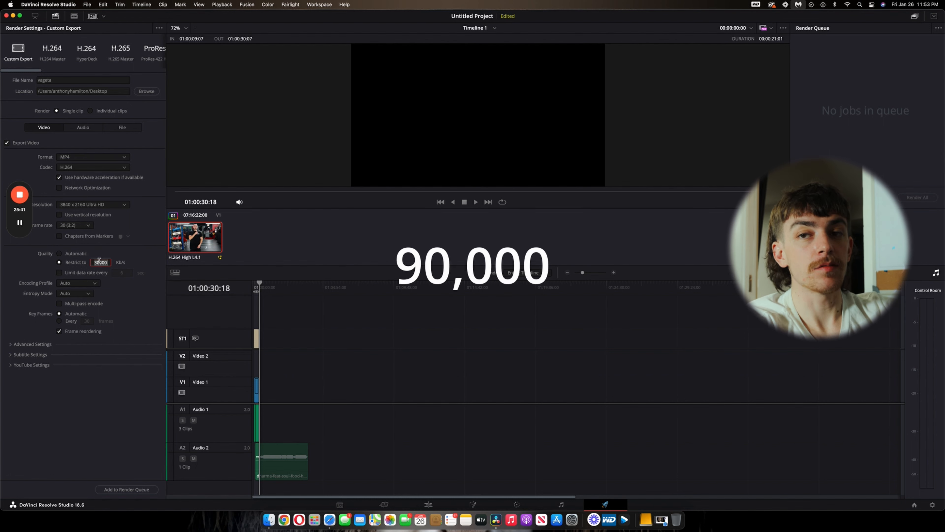
text(90000)
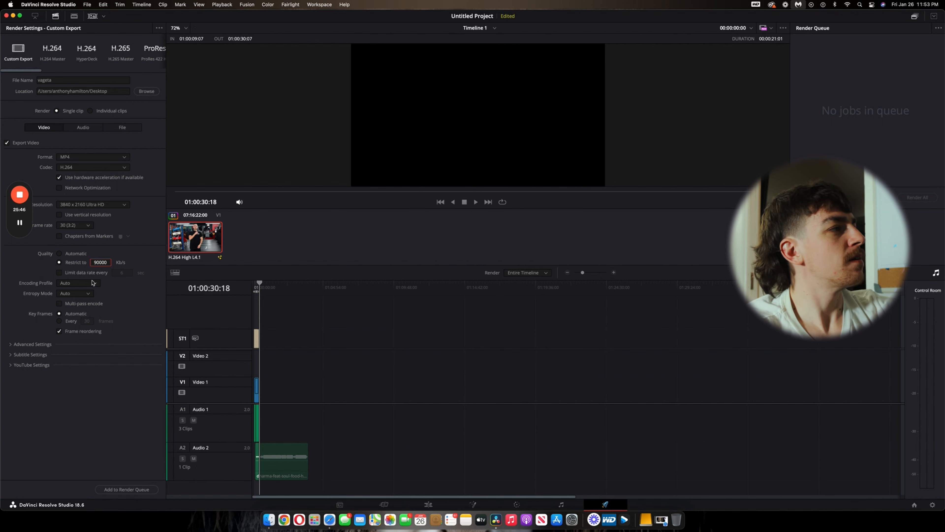
Return the quality restriction to 30000 Kb/s and the export resolution to 1920 x 1080 HD
double_click(101, 263)
text(300)
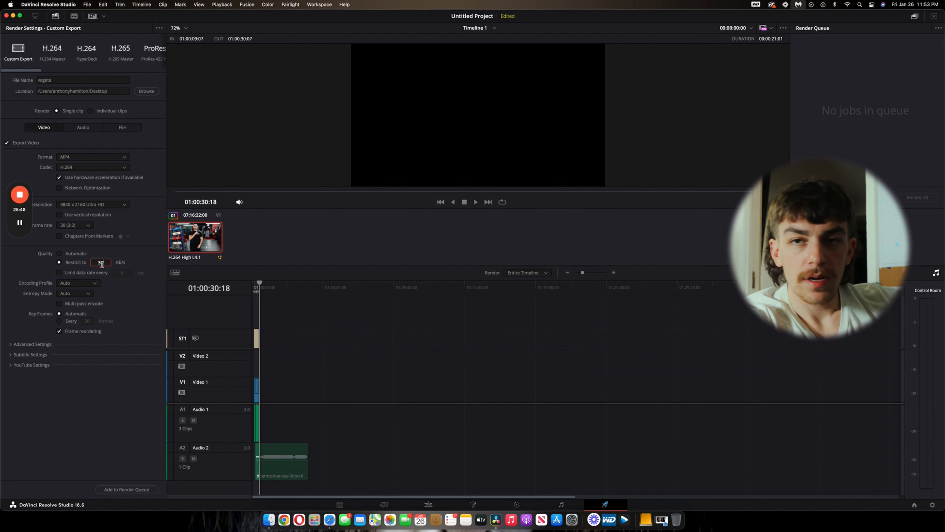
text(00)
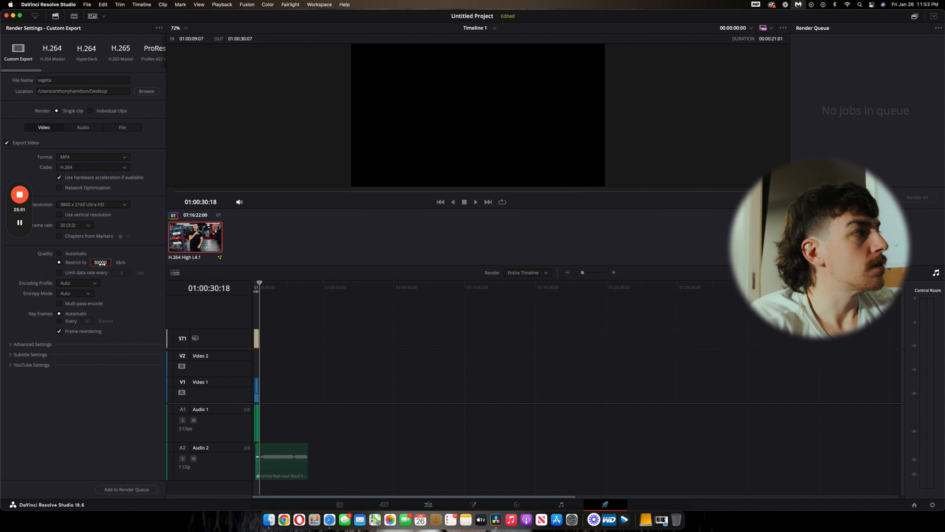
key(Return)
click(123, 205)
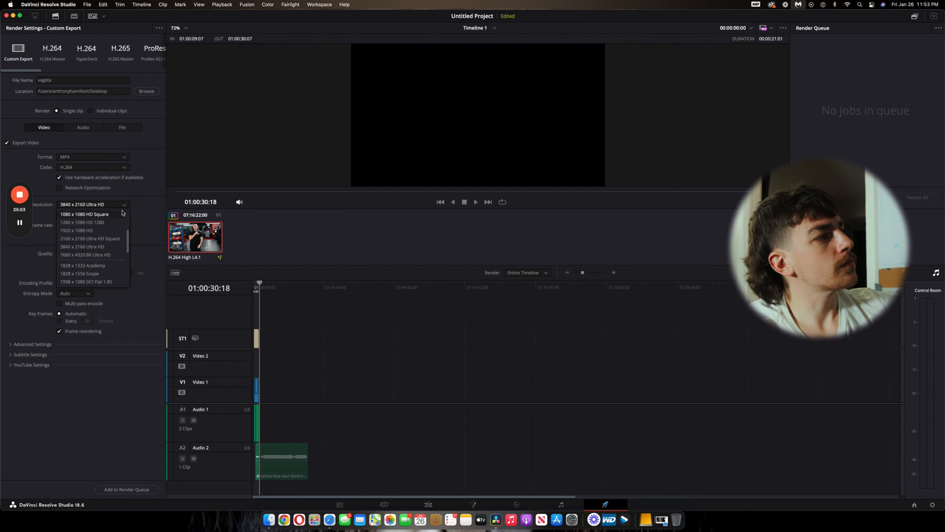
click(108, 234)
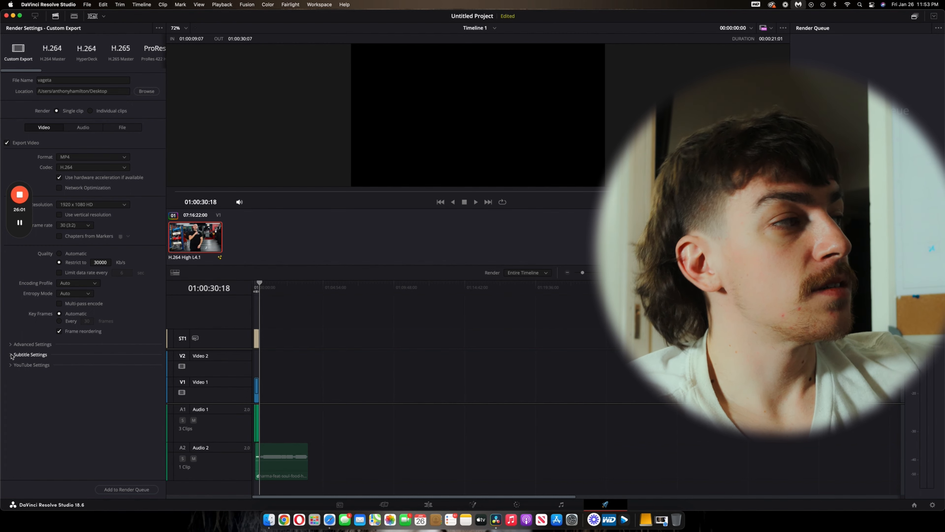
Enable subtitle export in the subtitle settings and set its format to Burn into video
click(11, 355)
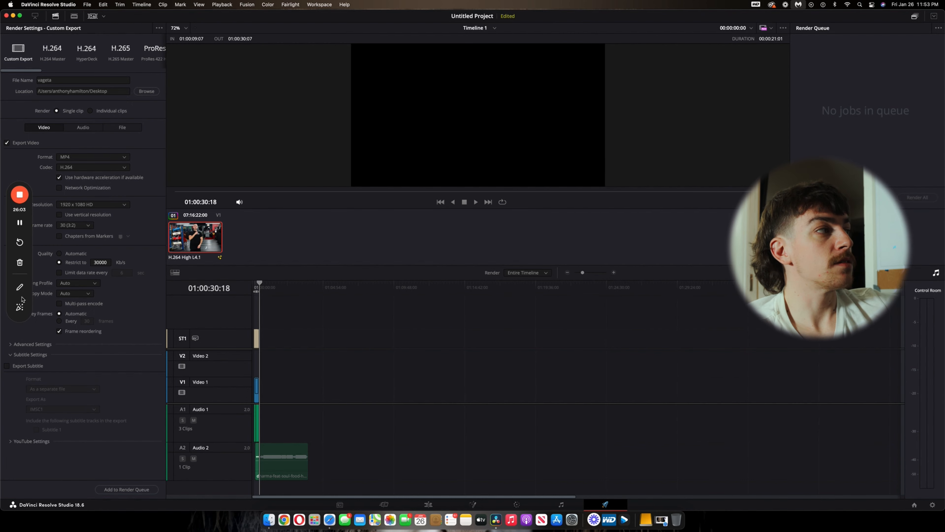
click(20, 222)
mouse_move(37, 360)
mouse_down()
mouse_move(3, 351)
mouse_move(59, 356)
mouse_move(41, 357)
mouse_up()
click(21, 258)
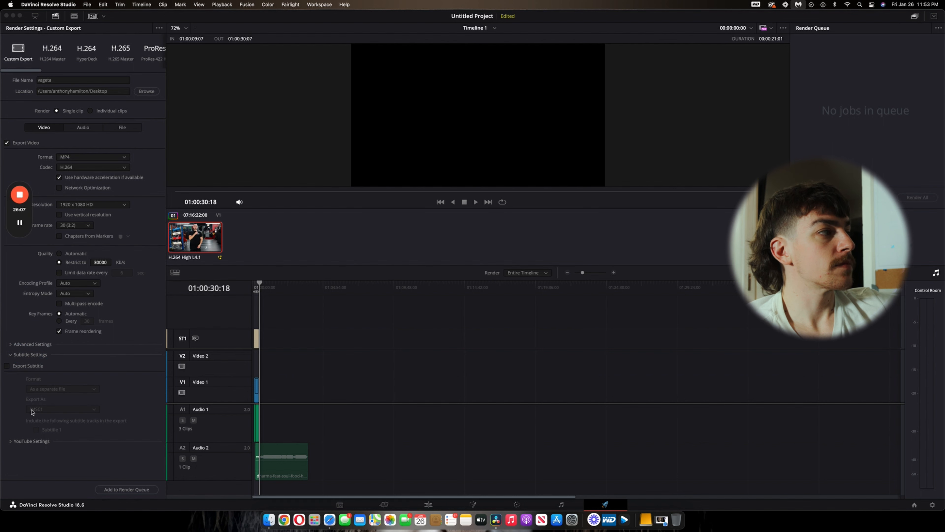
click(8, 366)
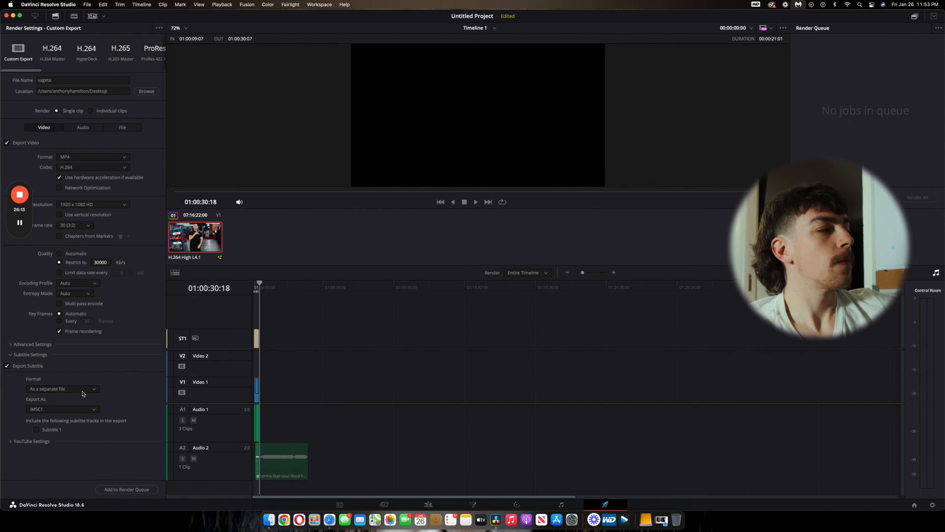
click(83, 391)
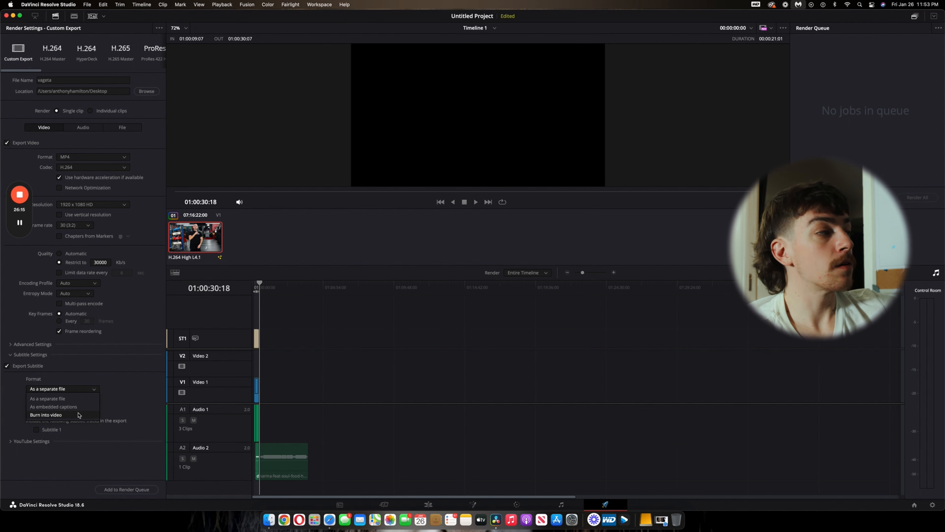
click(46, 415)
Add Timeline 1 to the render queue, start rendering the job and stop it
drag(588, 274, 596, 275)
scroll(559, 295, left, 5)
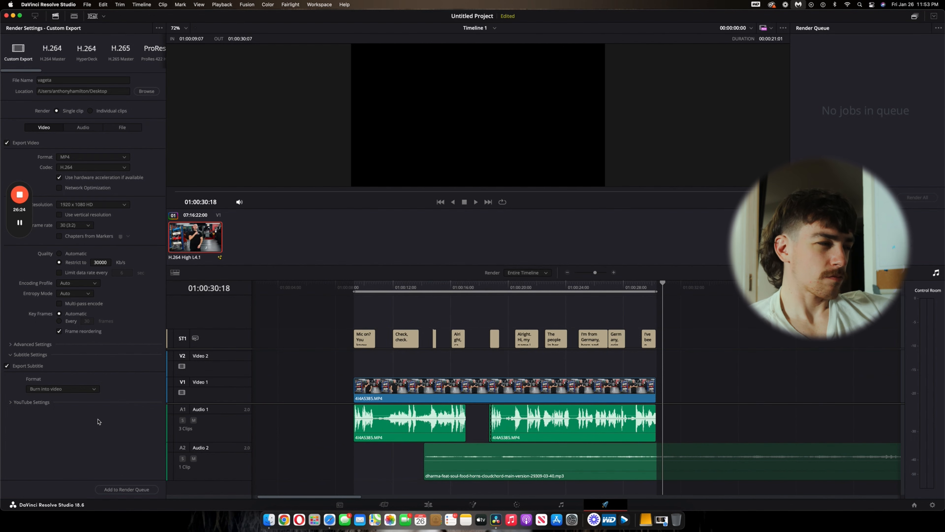
click(127, 489)
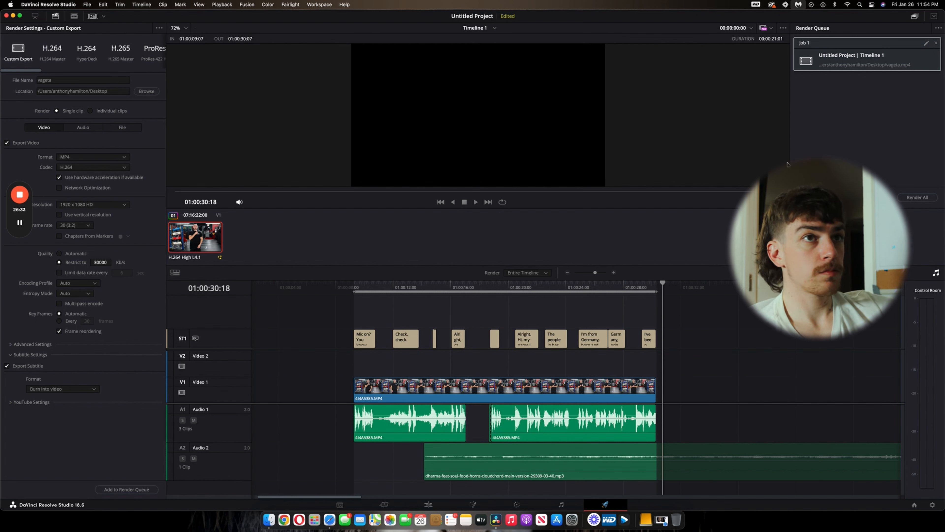
click(918, 198)
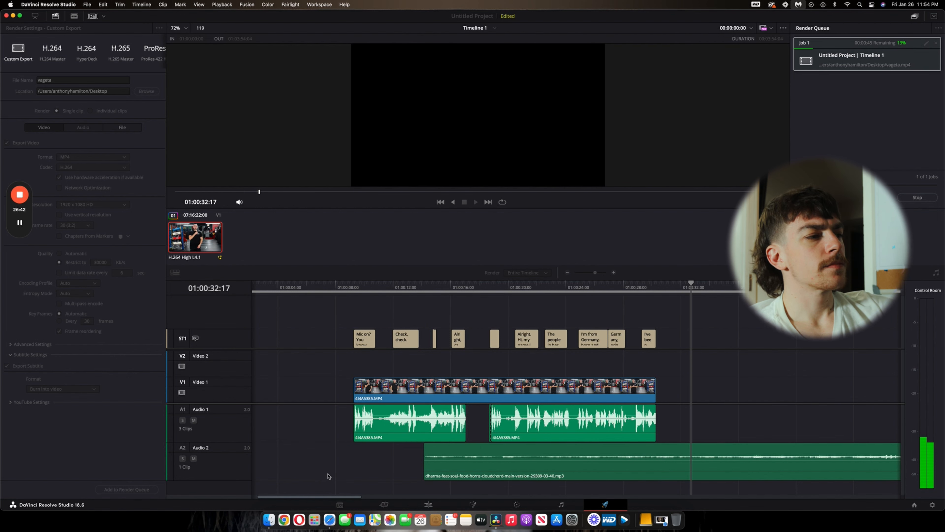
click(918, 198)
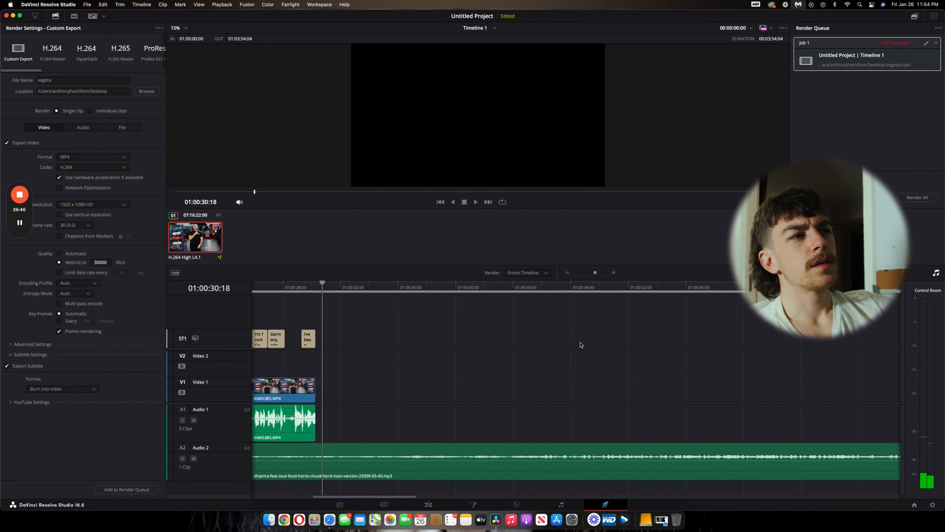
Limit the render range to the edited video clip, with the in point at 01:00:09:07 and the out point at 01:00:30:07
scroll(585, 342, left, 5)
drag(595, 273, 587, 273)
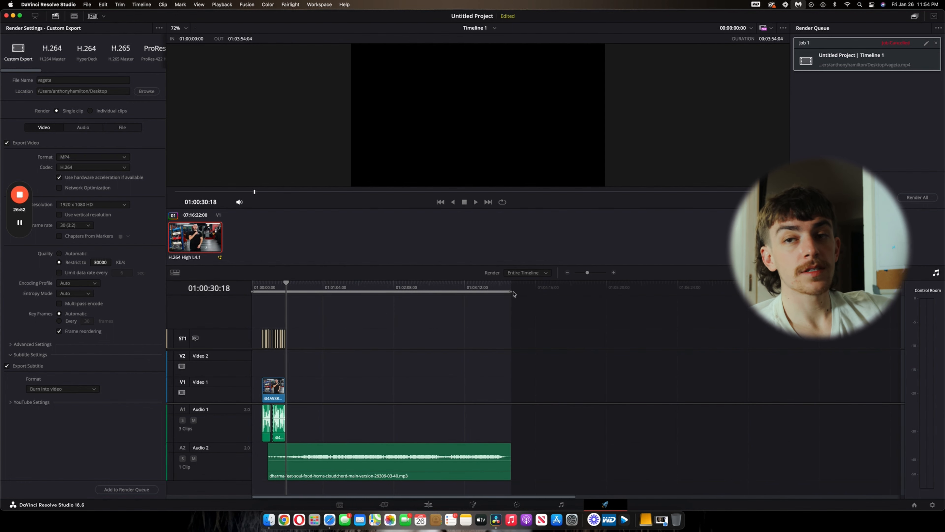
click(263, 287)
drag(598, 275, 597, 274)
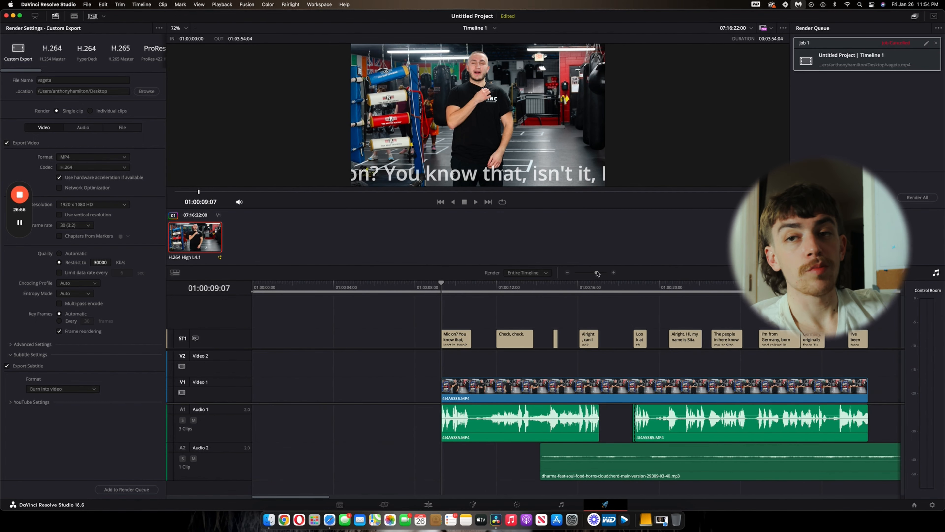
key(i)
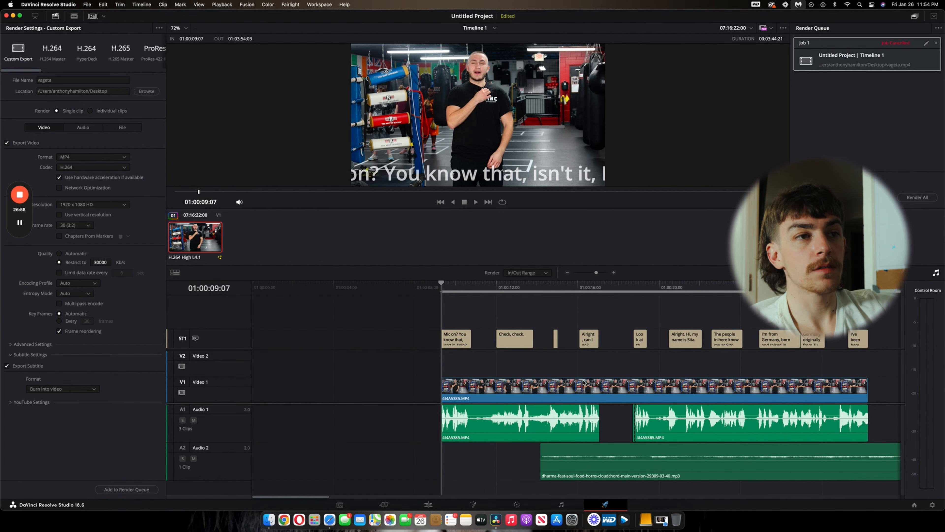
scroll(583, 383, right, 5)
click(606, 287)
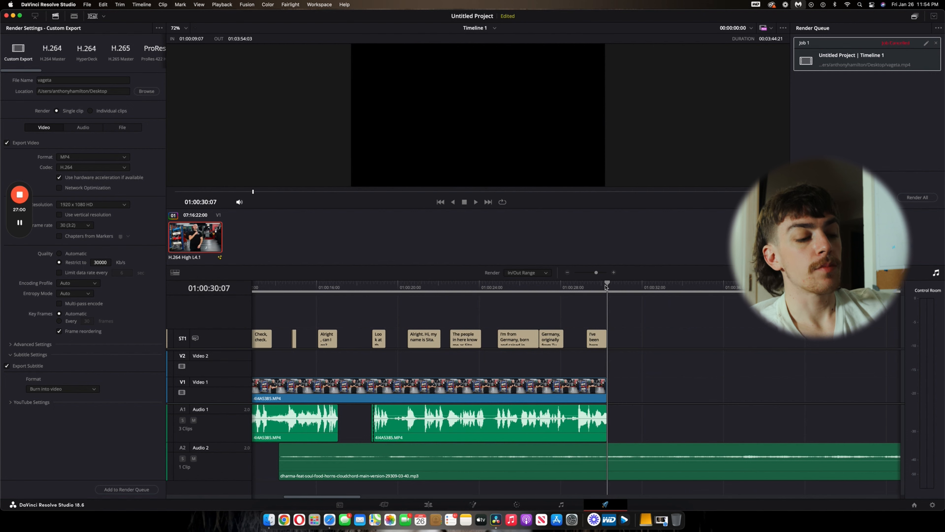
key(o)
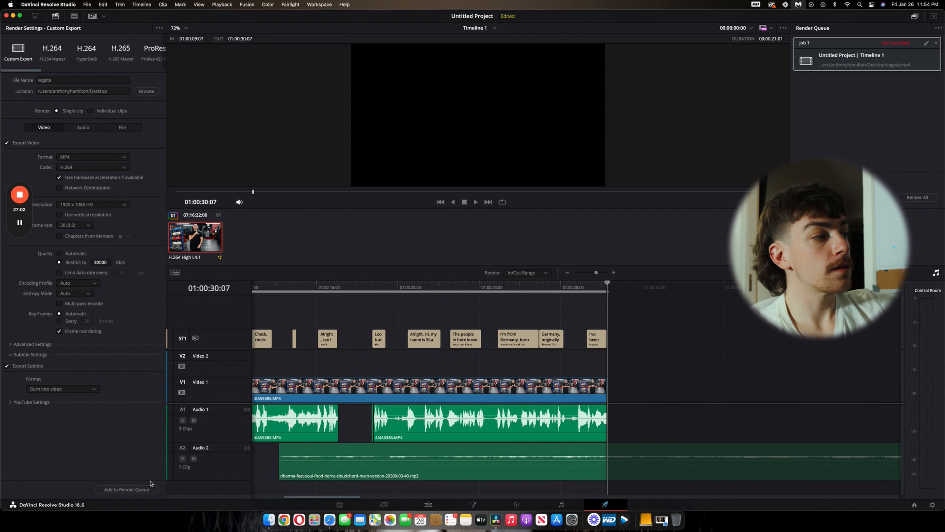
Add the in/out range of Timeline 1 to the render queue, replacing the existing vageta file, and render the new job
click(127, 490)
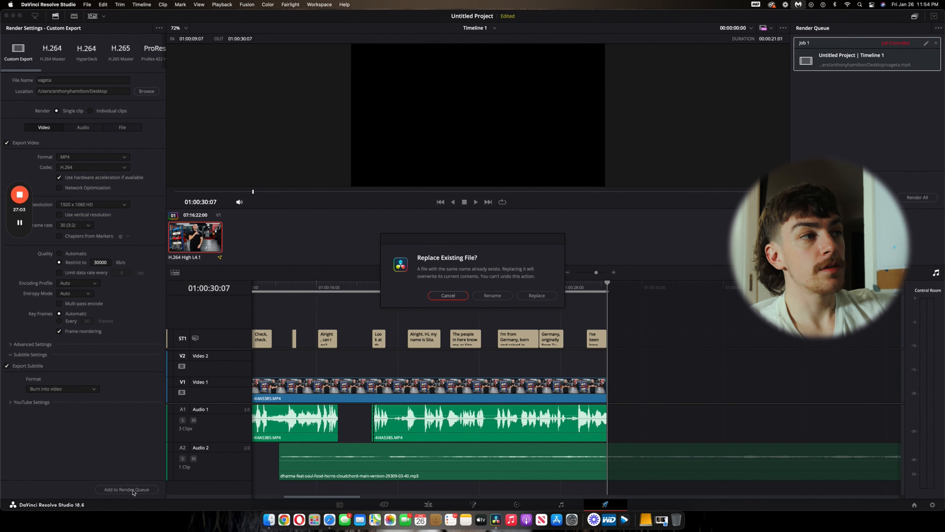
click(538, 296)
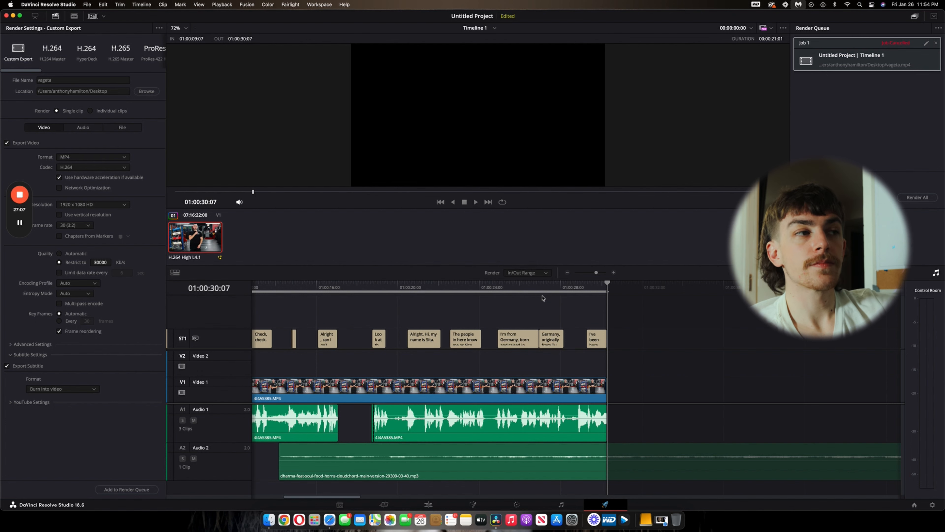
click(917, 198)
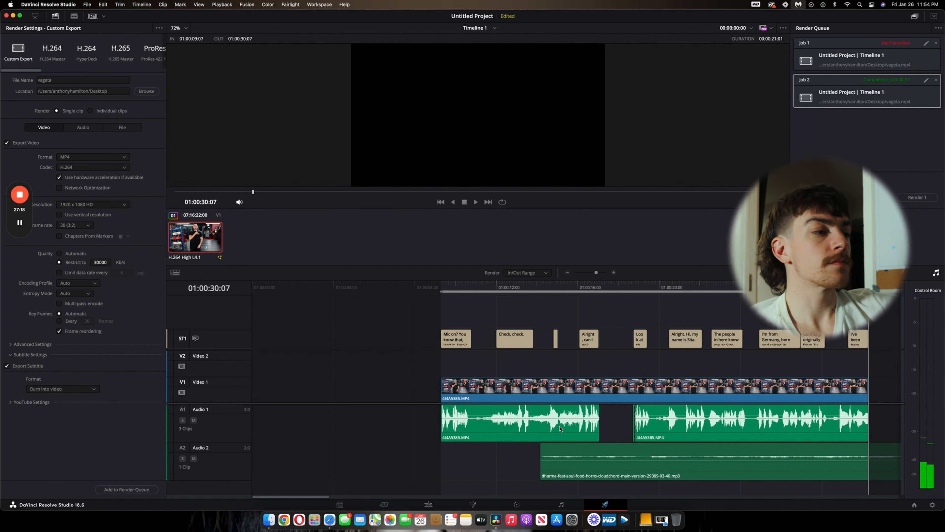
Switch to Finder, play the exported vageta video from the Desktop folder to check its burned-in subtitles, and close the player
click(269, 518)
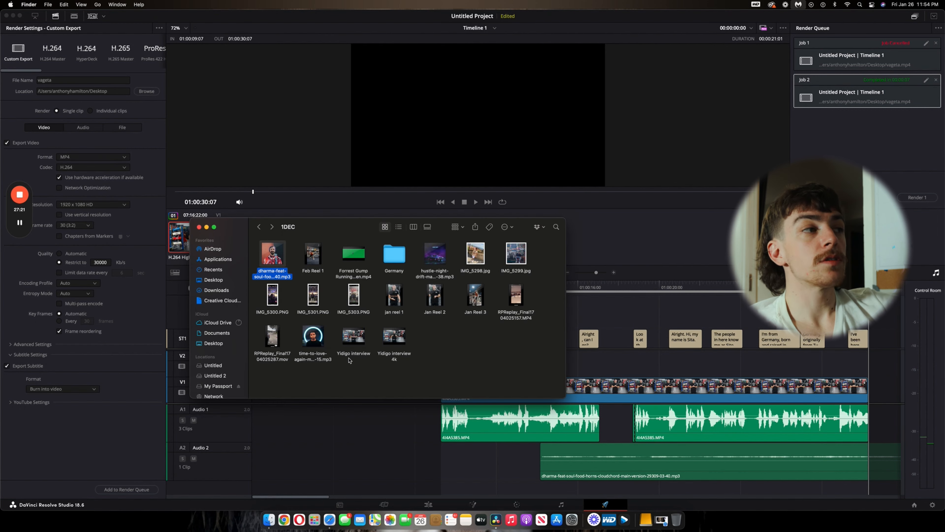
click(213, 279)
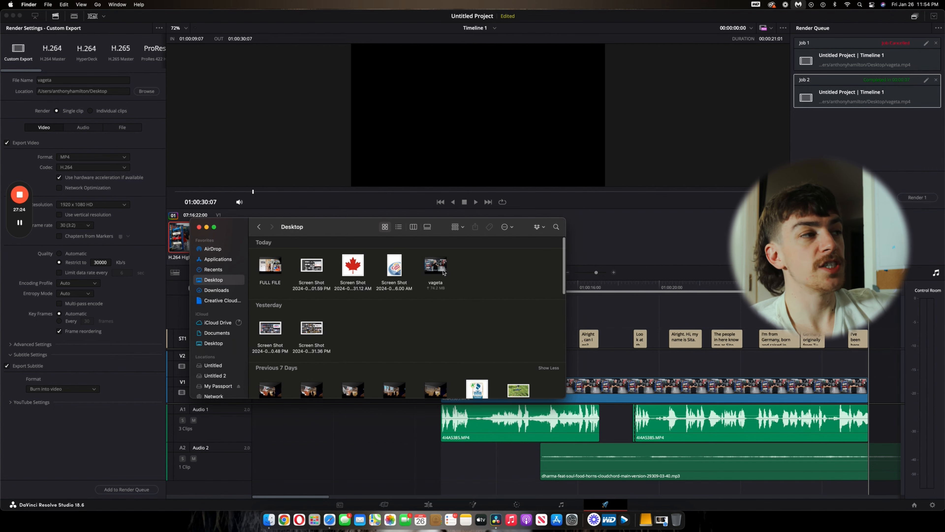
double_click(444, 271)
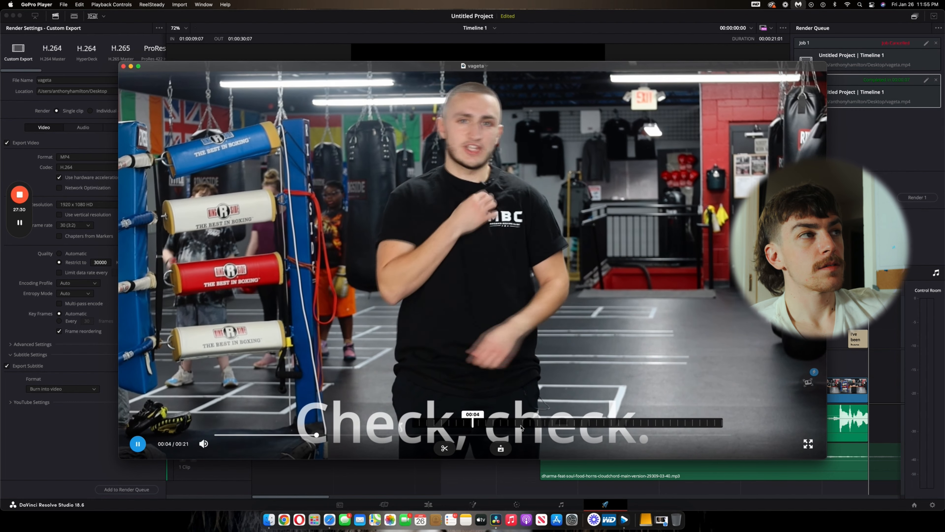
key(space)
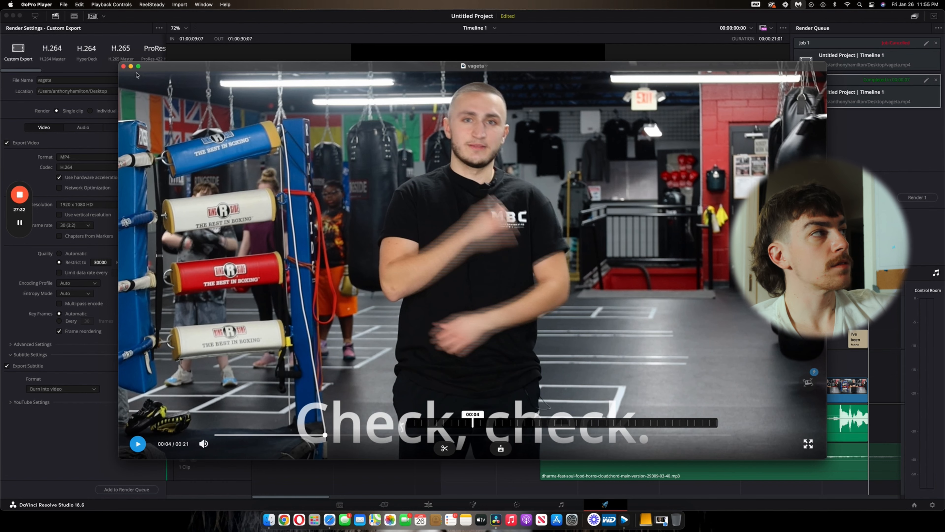
click(123, 66)
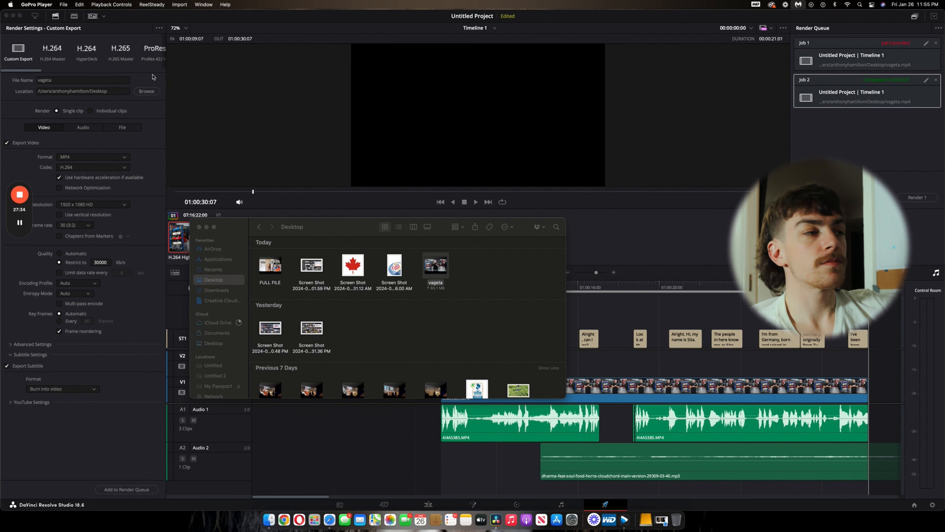